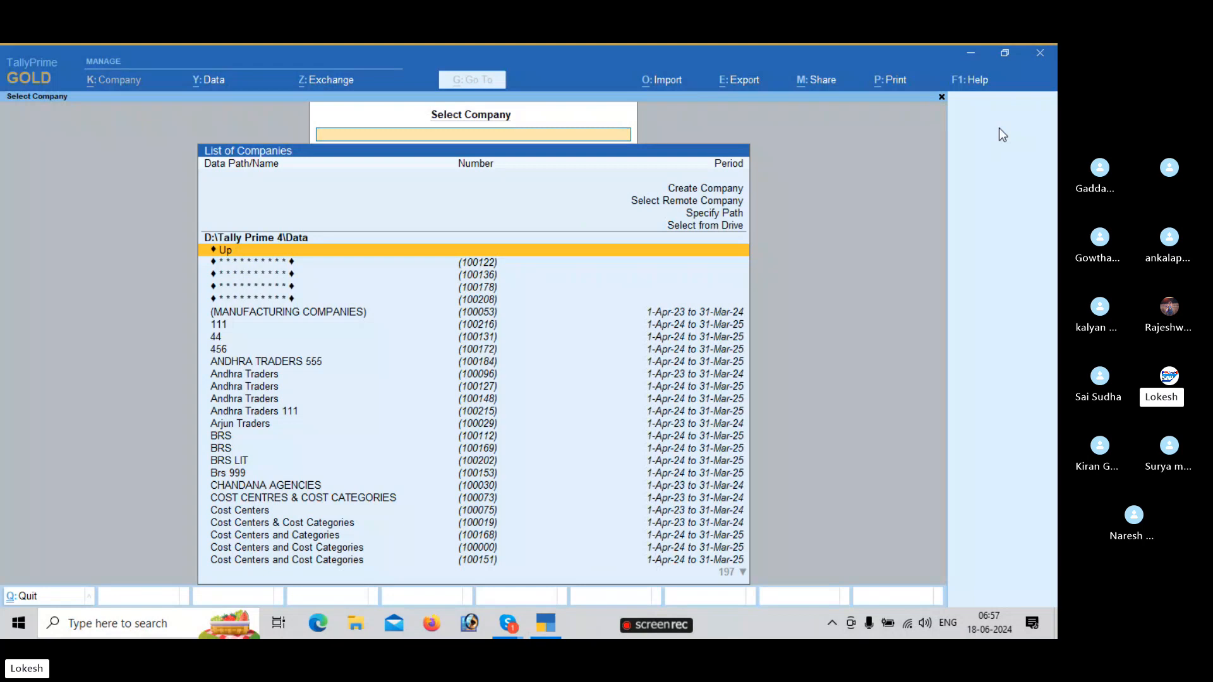
- Start creating a new company and name it Wisdom Educational Institute
key("Up")
key("Up")
key("Up")
key("Up")
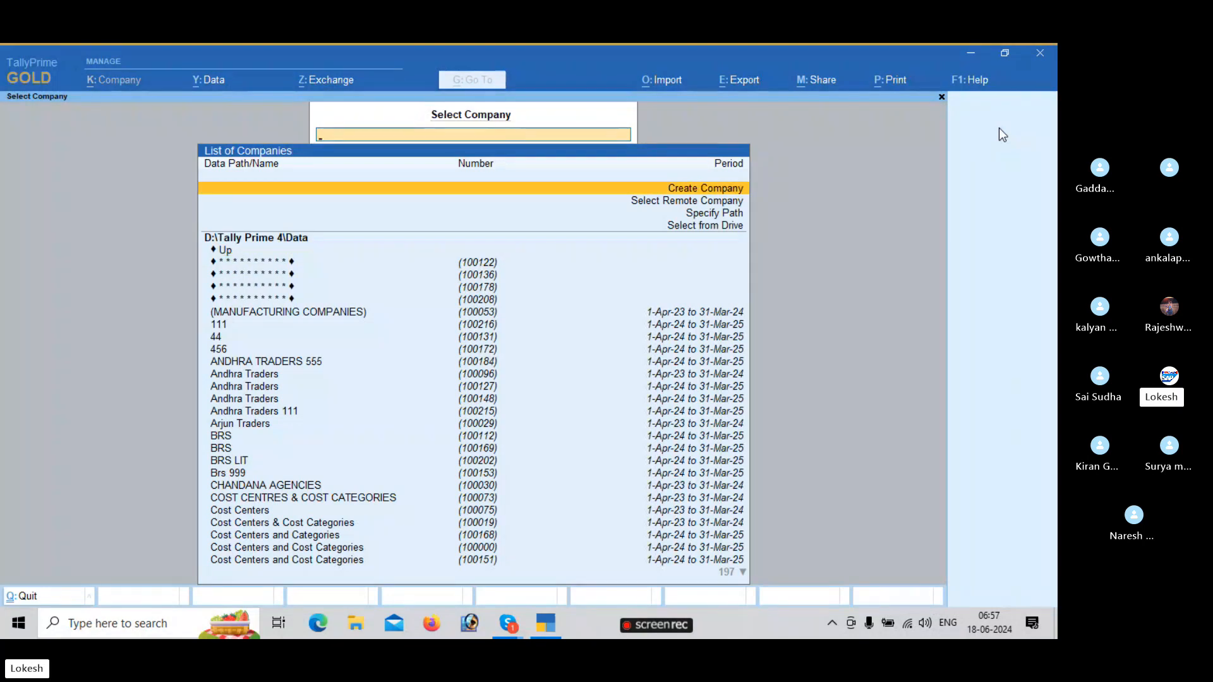
key("Return")
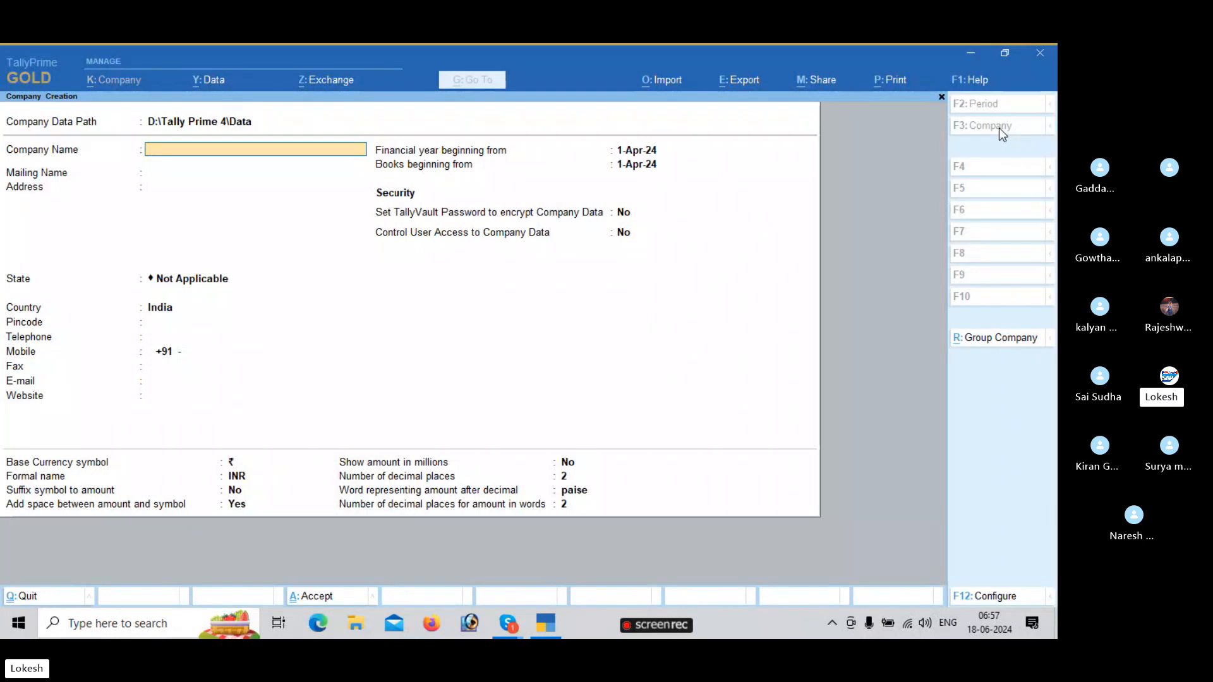
type("Wi")
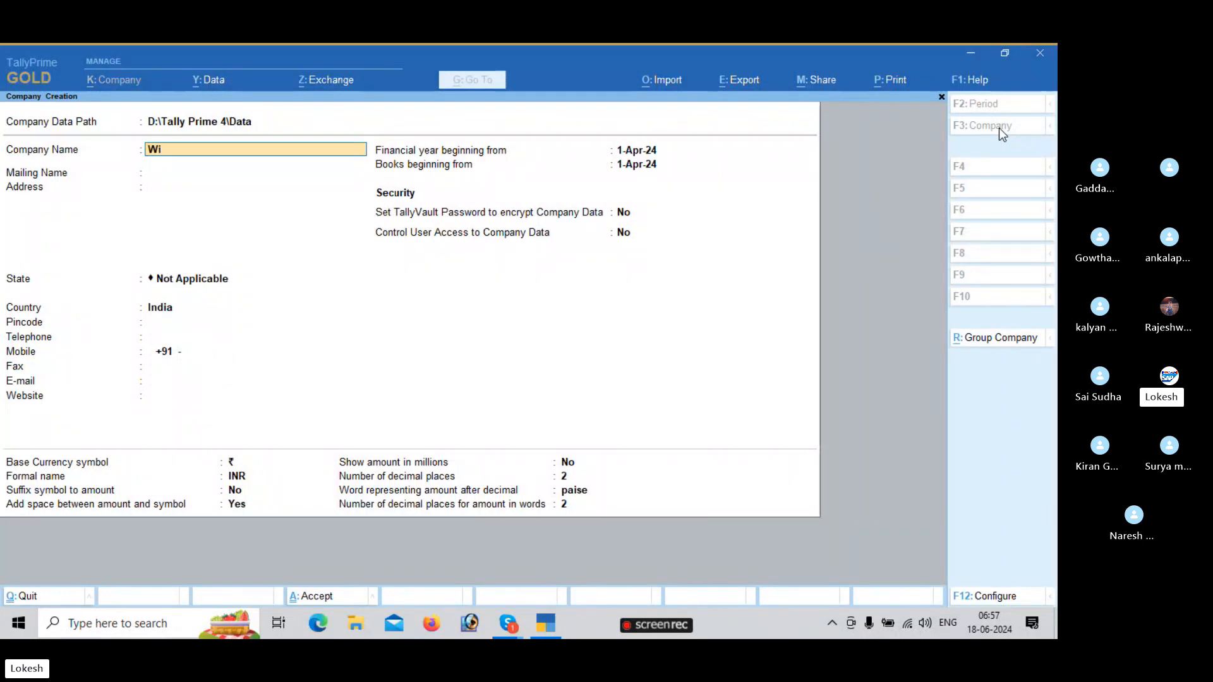
type("sdom")
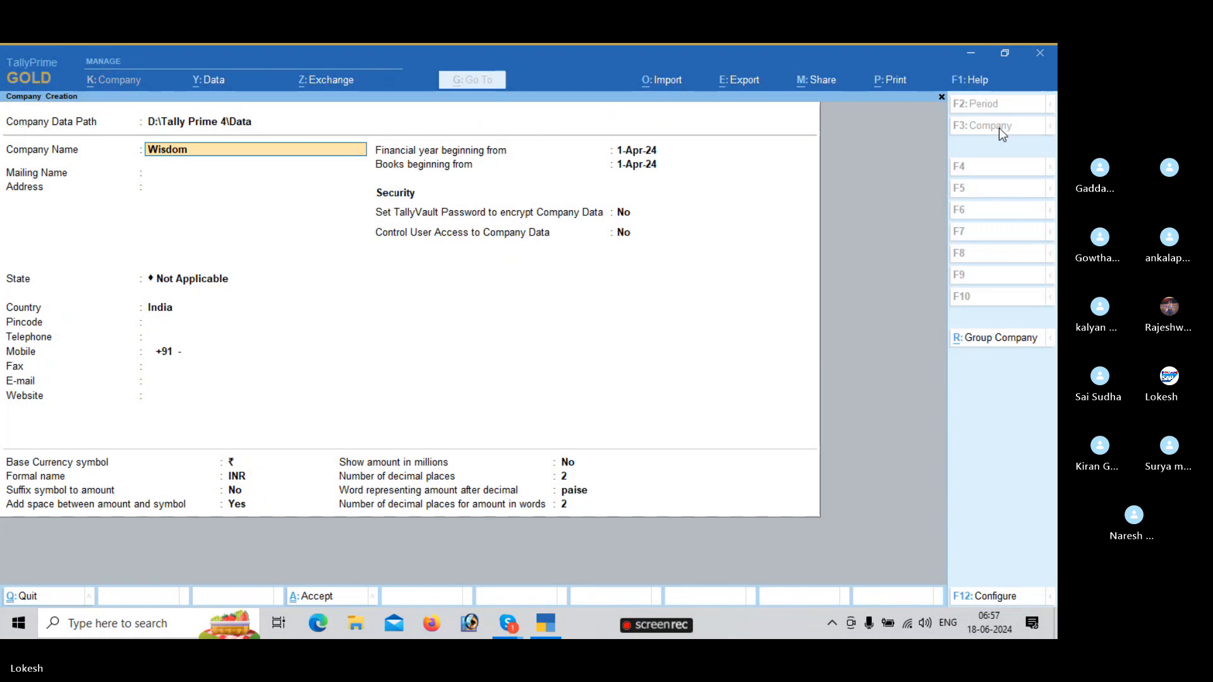
type(" educatiob")
type("al")
key("BackSpace")
key("BackSpace")
key("BackSpace")
type("nal Insti")
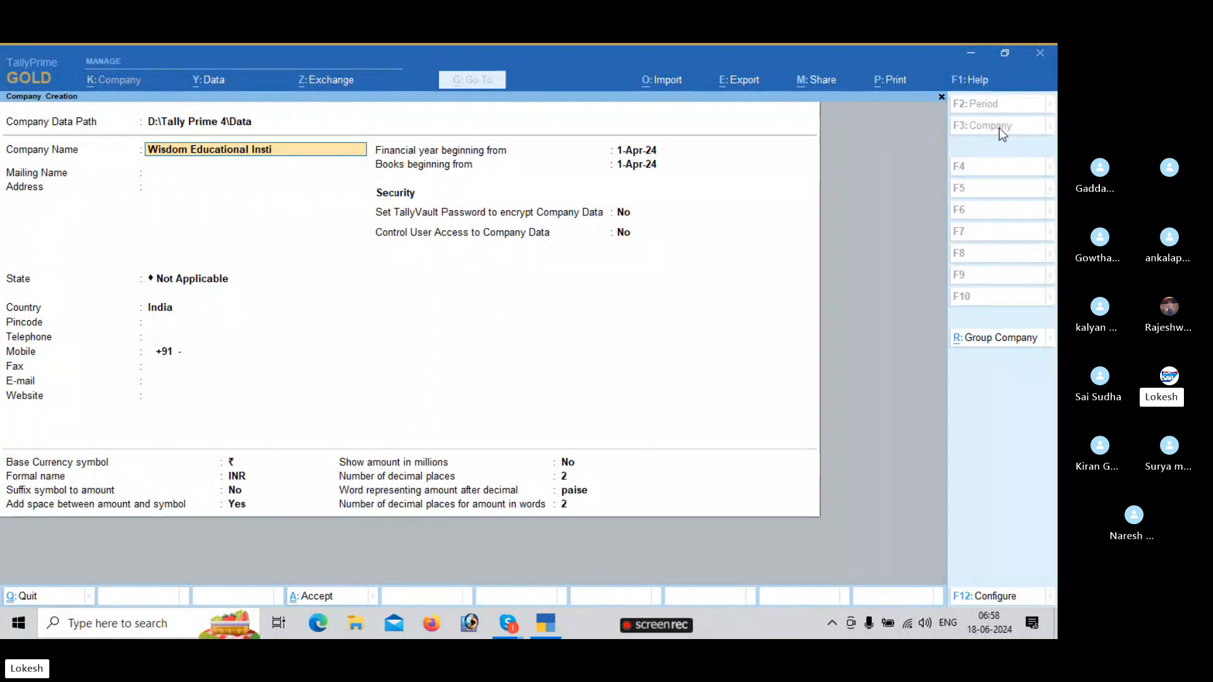
type("tute")
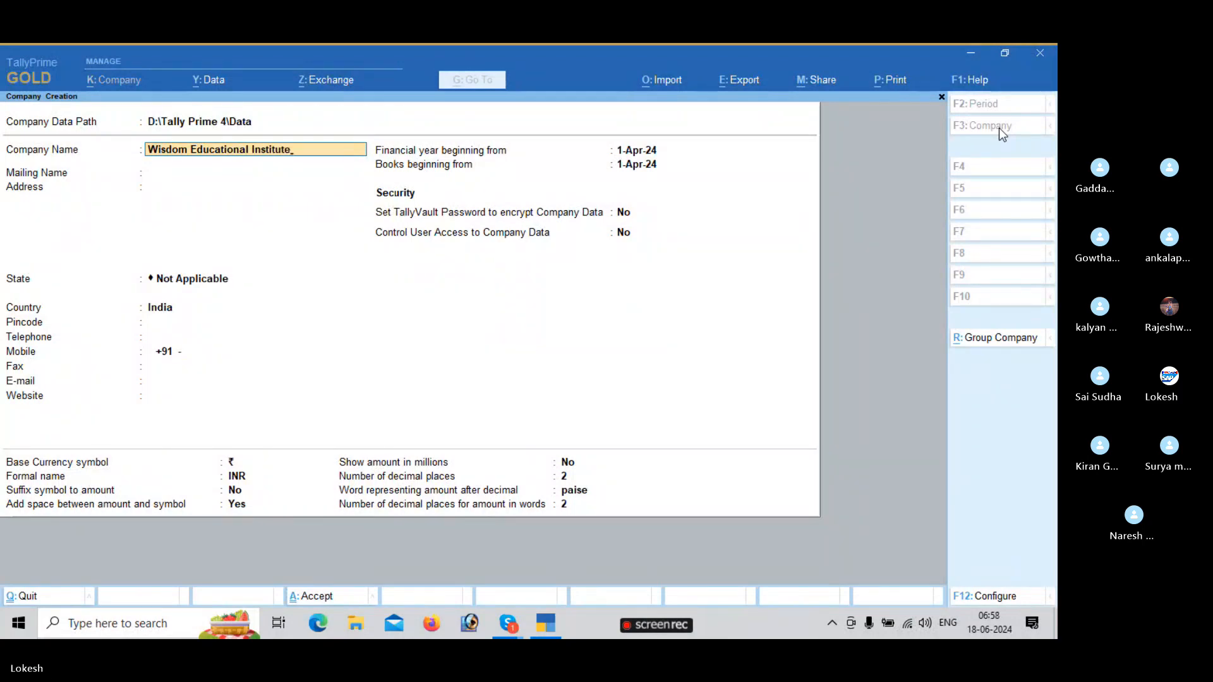
- Keep the default mailing name, set the company's state to Andhra Pradesh and save the company
key("Return")
key("Return")
key("Return")
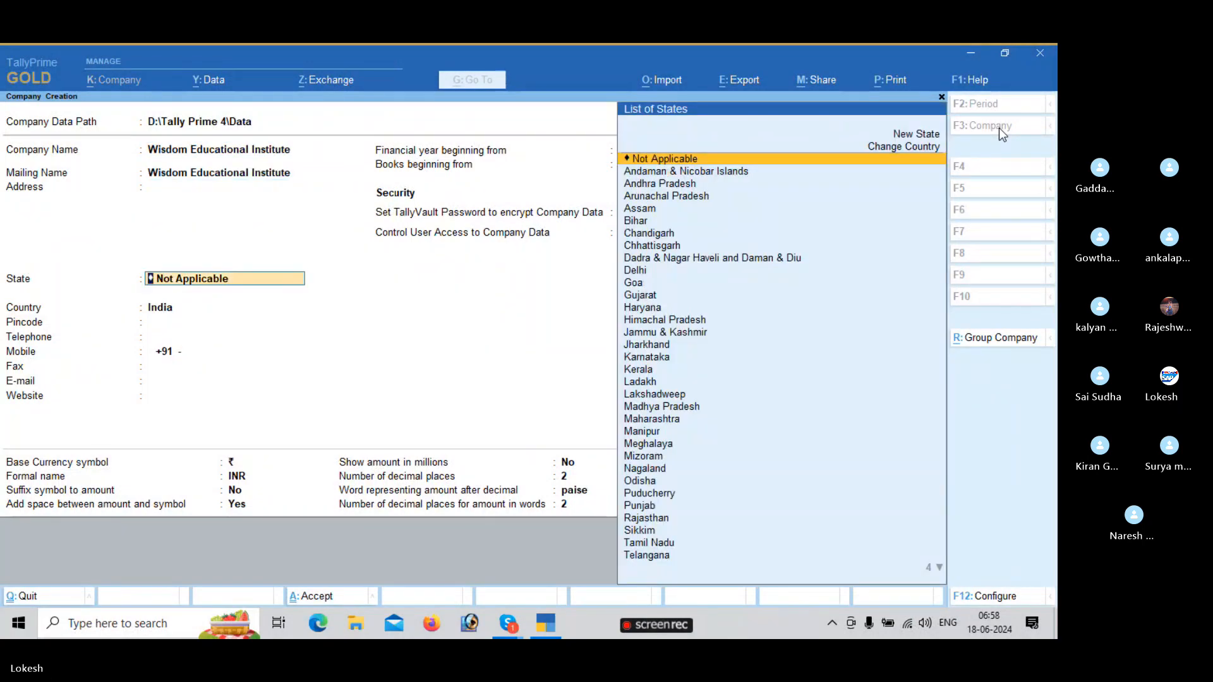
key("Down")
key("Down")
key("Return")
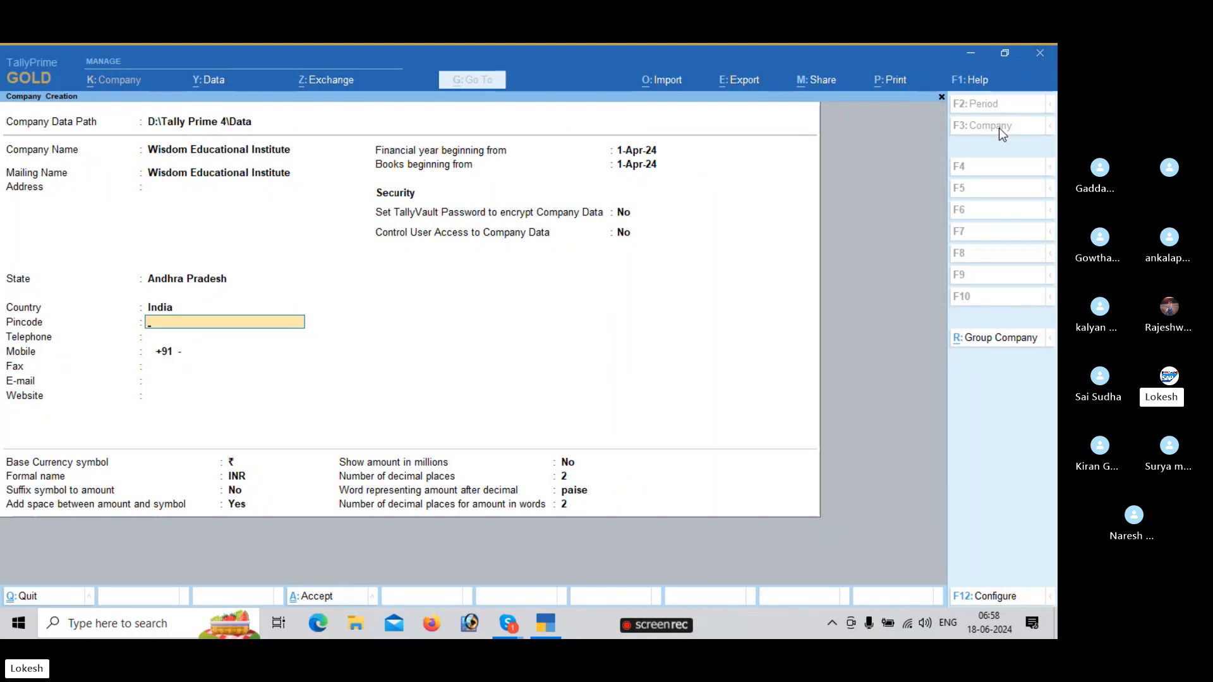
key("ctrl")
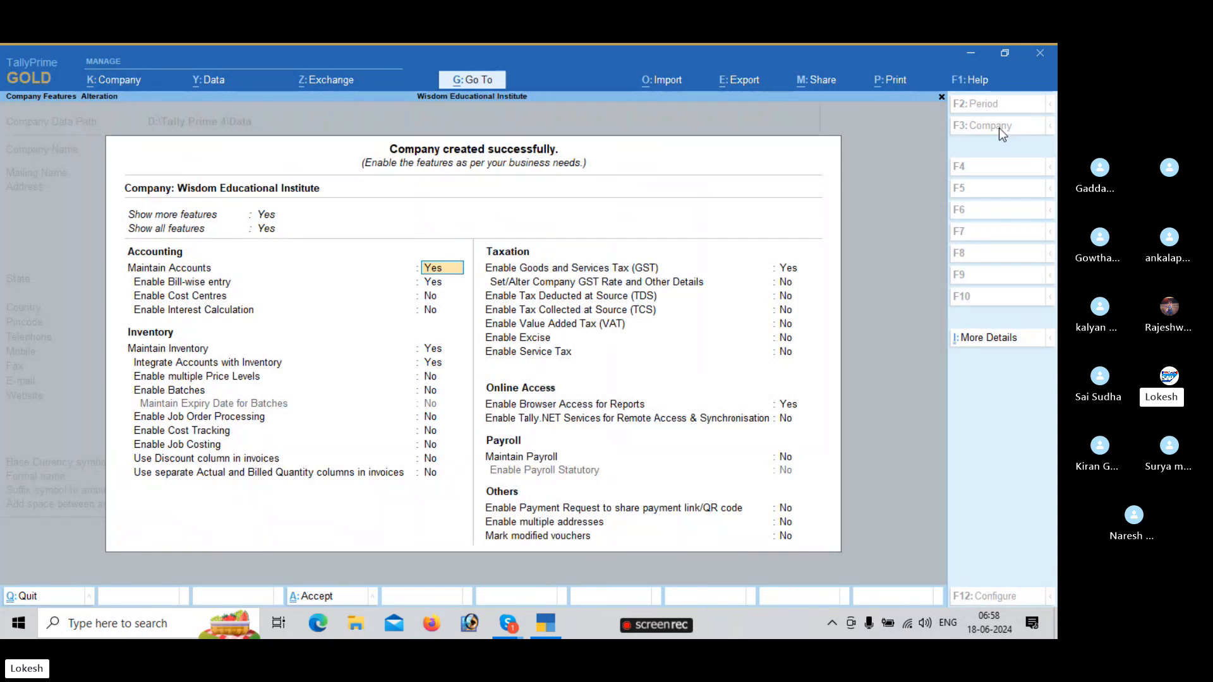
- Disable bill-wise entry in the company's accounting features
key("Return")
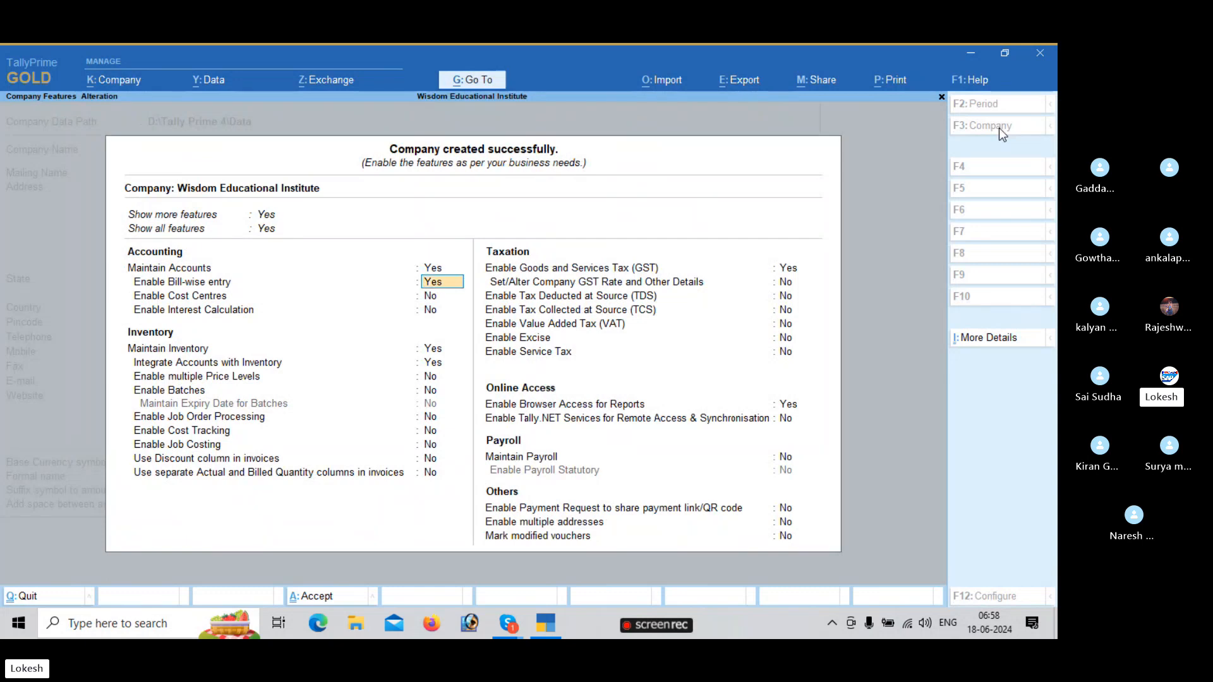
type("n")
key("Return")
key("Return")
key("Return")
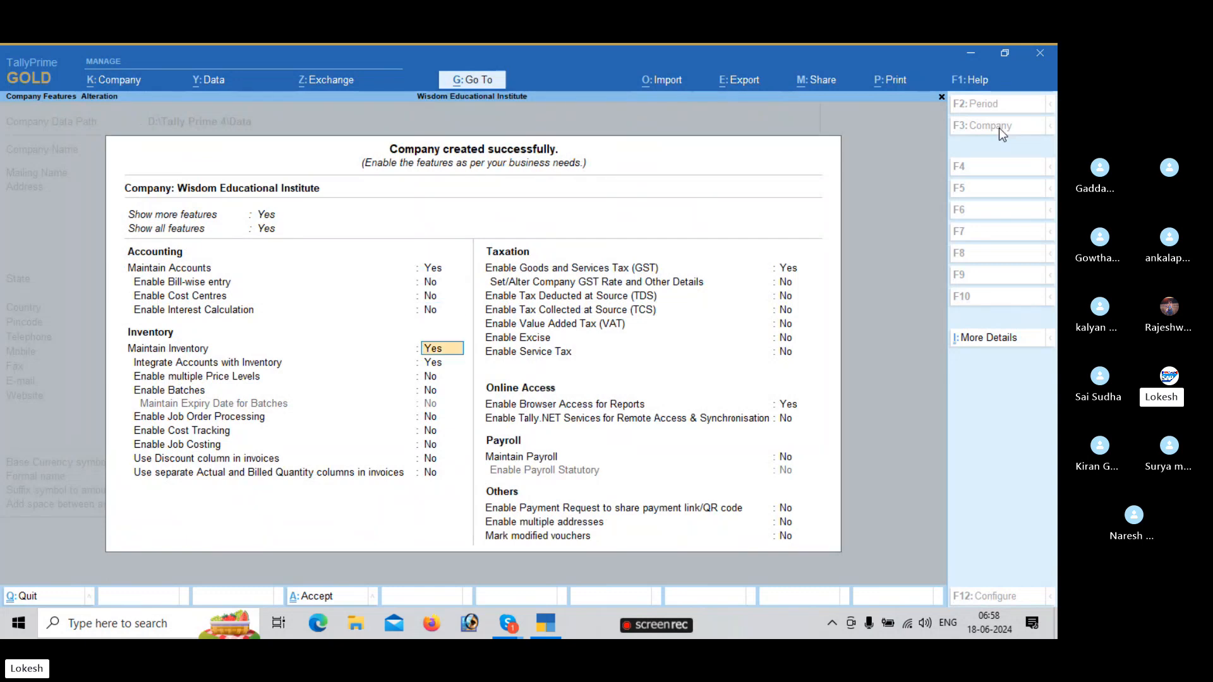
- Turn off Maintain Inventory and Goods and Services Tax (GST) for the company
type("n")
key("Return")
type("n")
key("Return")
key("Return")
key("Return")
key("Return")
key("Return")
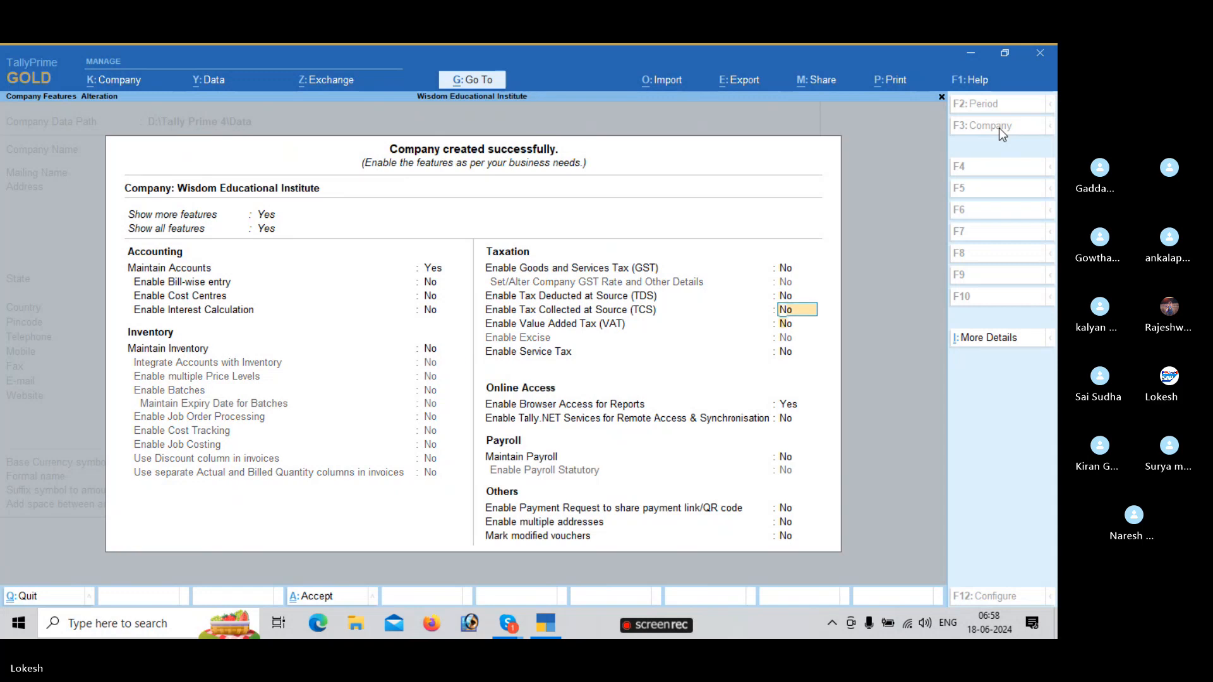
- Leave the remaining tax, payroll and other features at No and save the company features
type("n")
key("Return")
type("n")
key("Return")
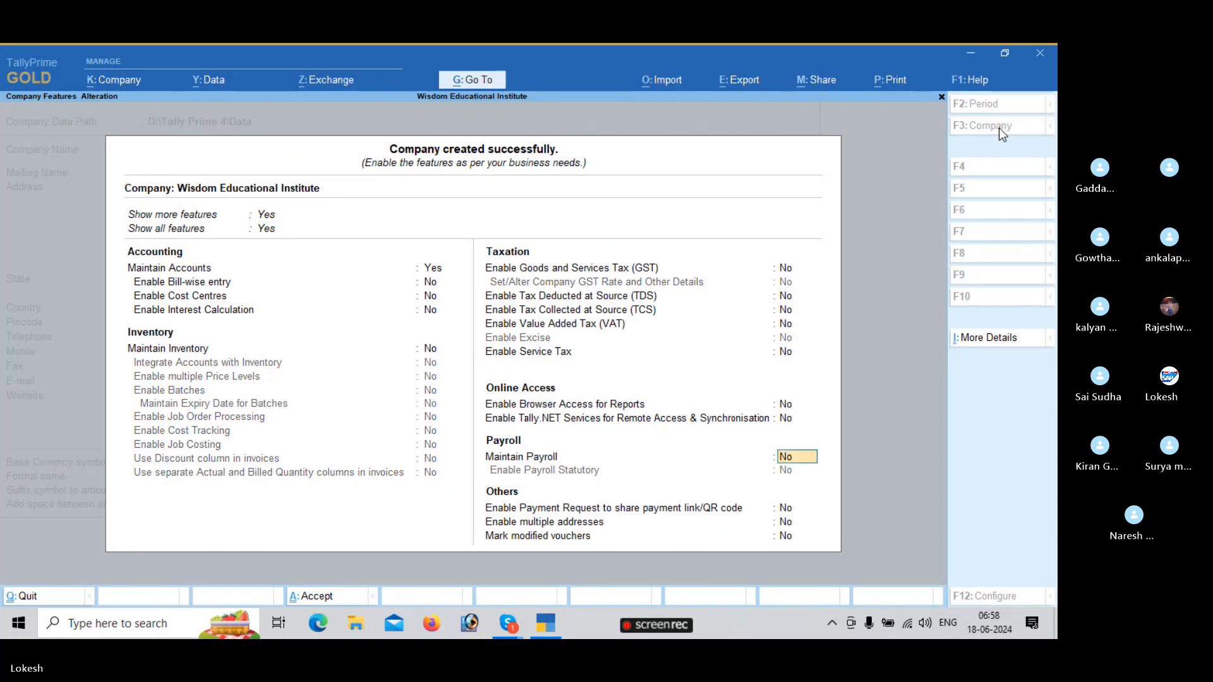
type("n")
key("Return")
key("Return")
key("Return")
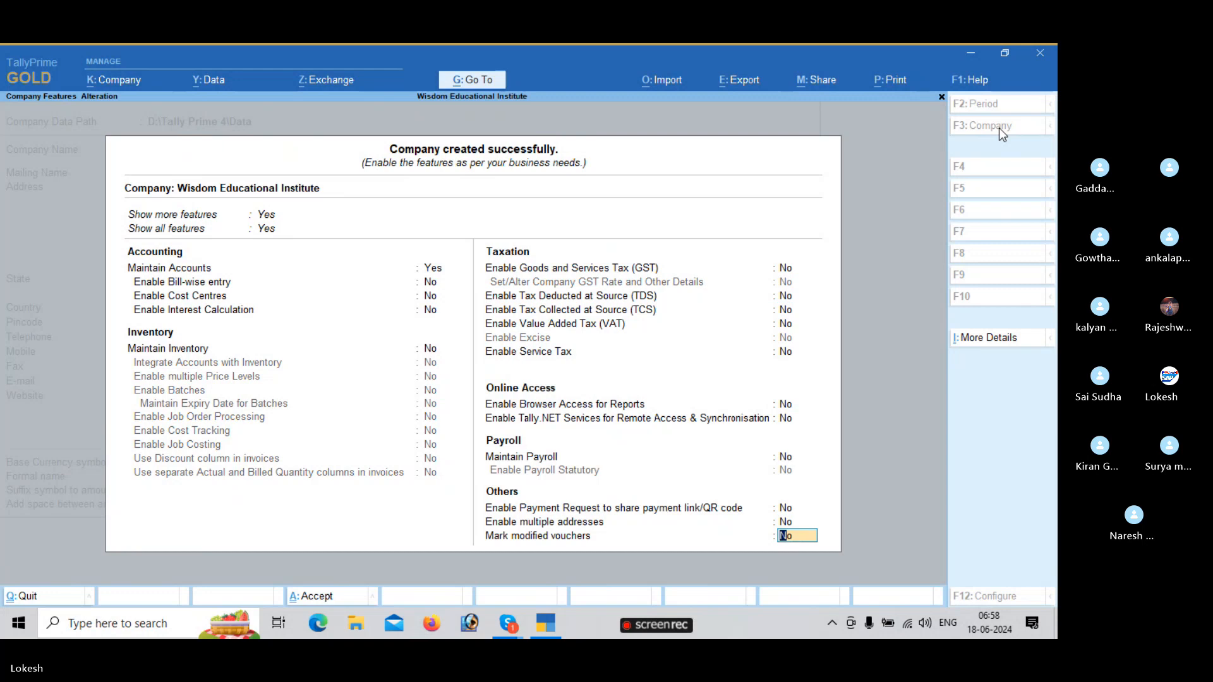
key("Return")
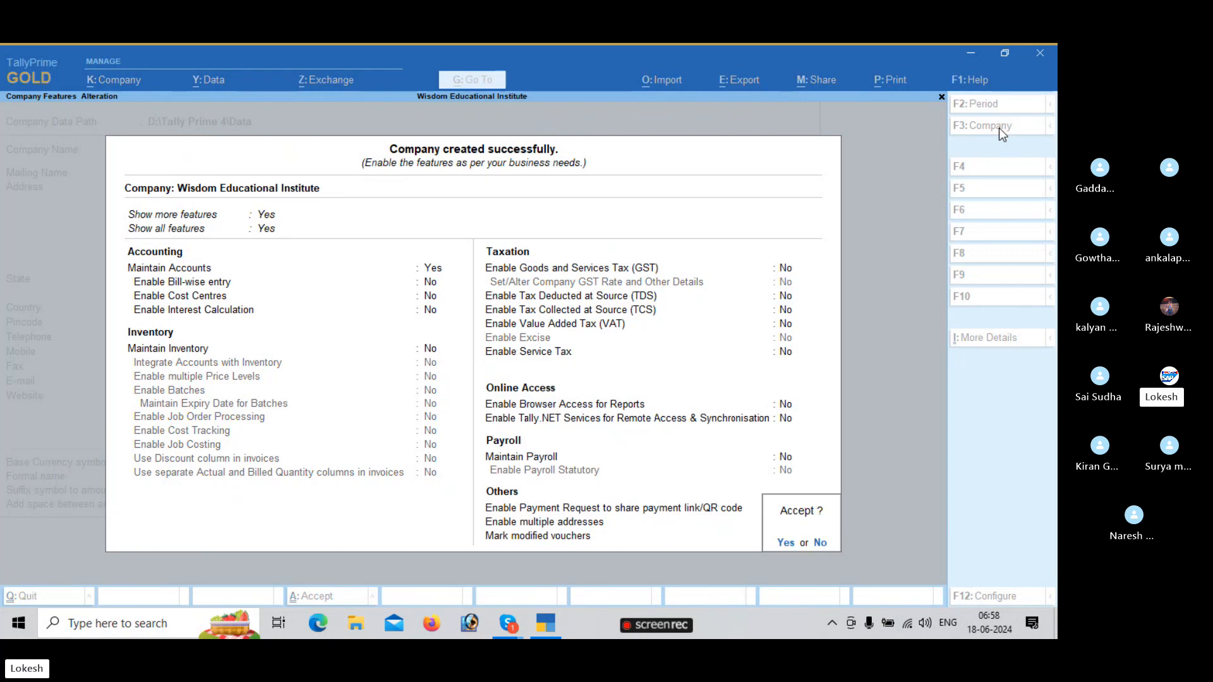
key("Return")
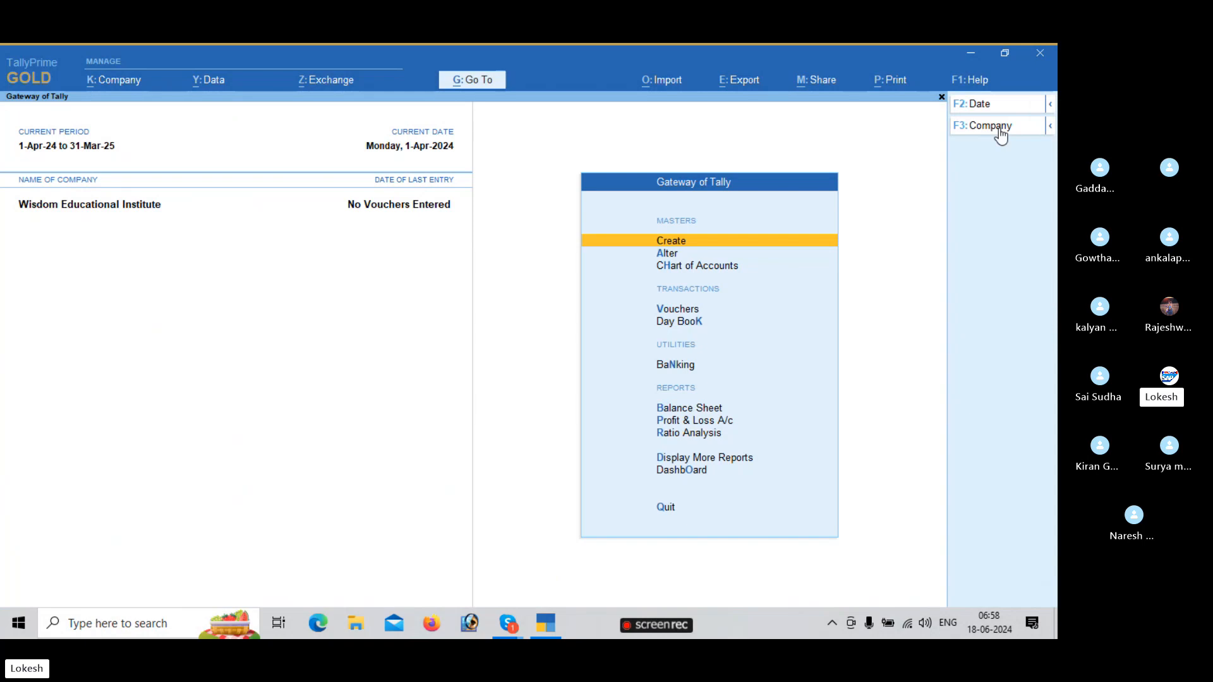
- Review the predefined account groups available for alteration
key("Down")
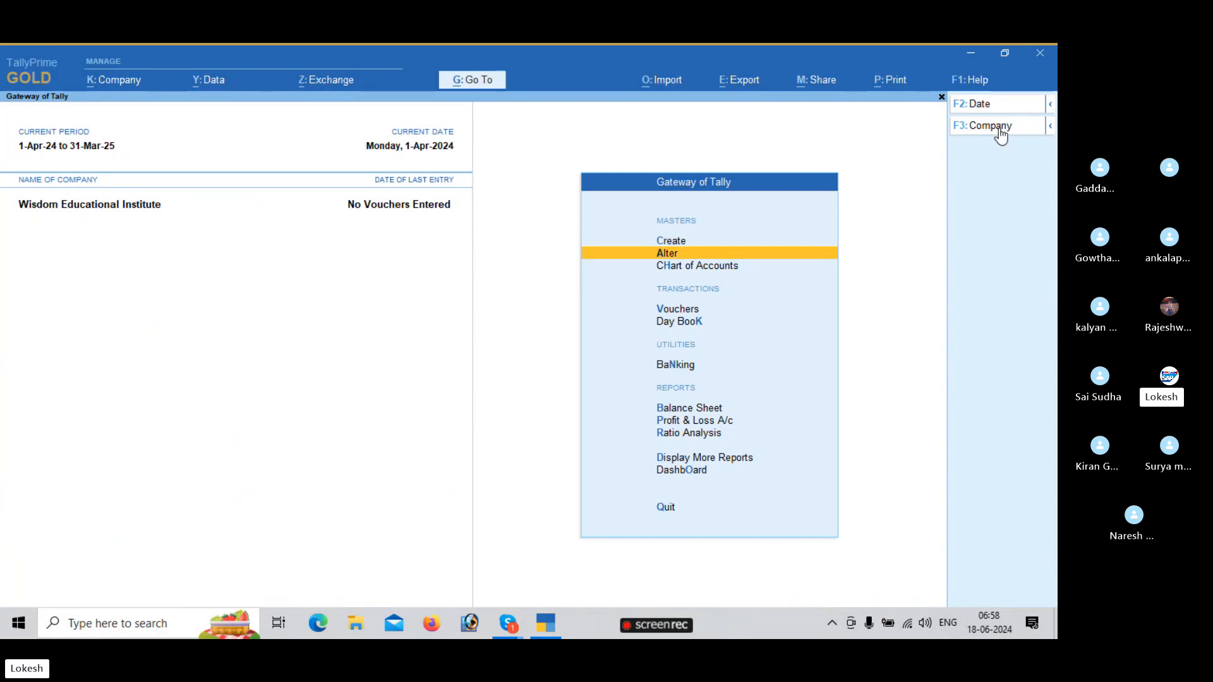
key("Return")
key("Return")
key("Down")
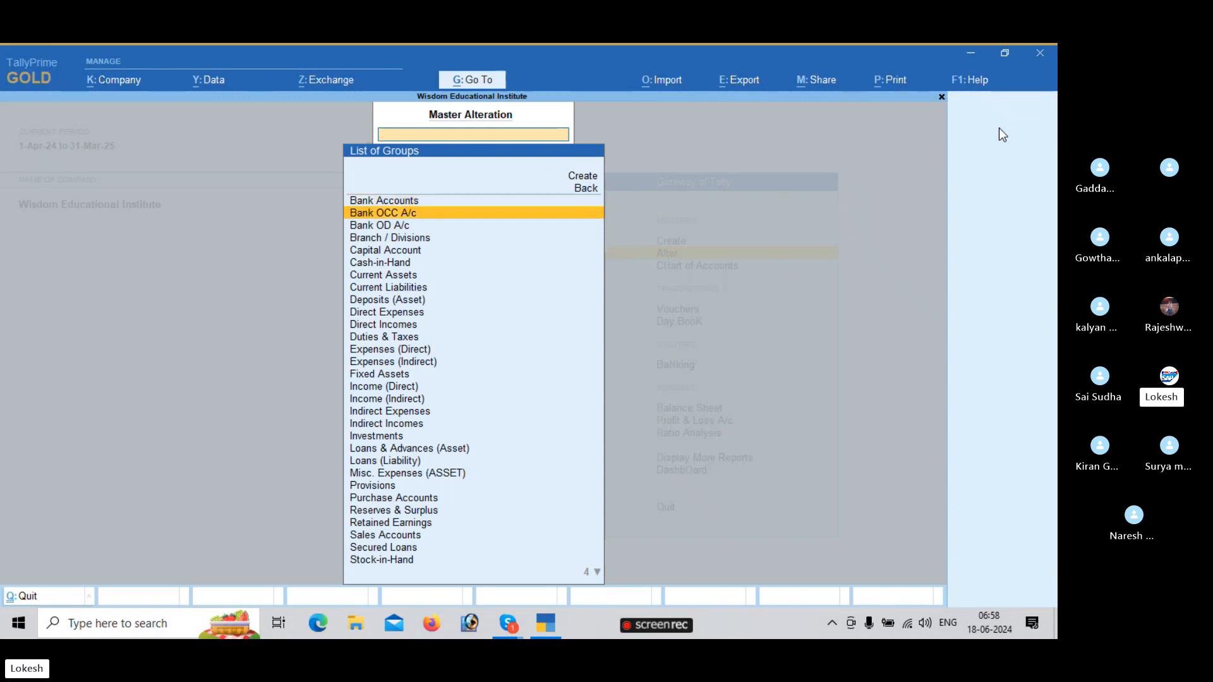
key("Down")
key("Down")
key("Down")
key("Down")
key("Down")
key("Down")
key("Down")
key("Down")
key("Down")
key("Down")
key("Down")
key("Down")
key("Down")
key("Down")
key("Down")
key("Down")
key("Down")
key("Down")
key("Down")
key("Down")
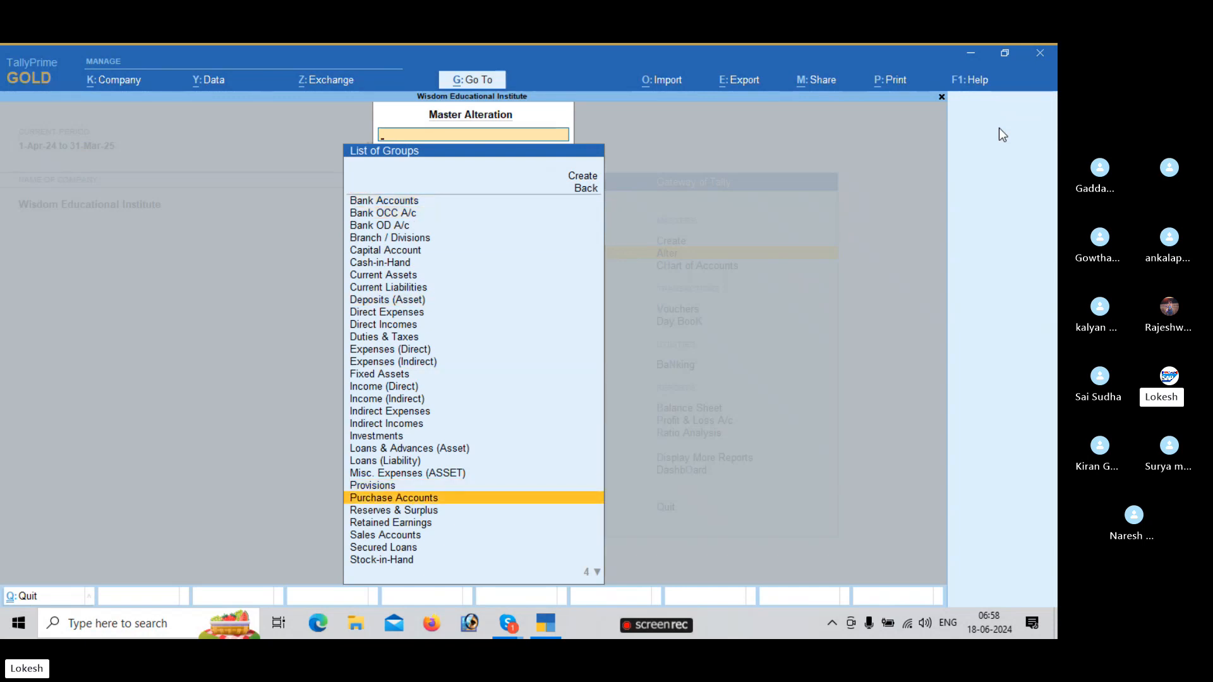
key("Escape")
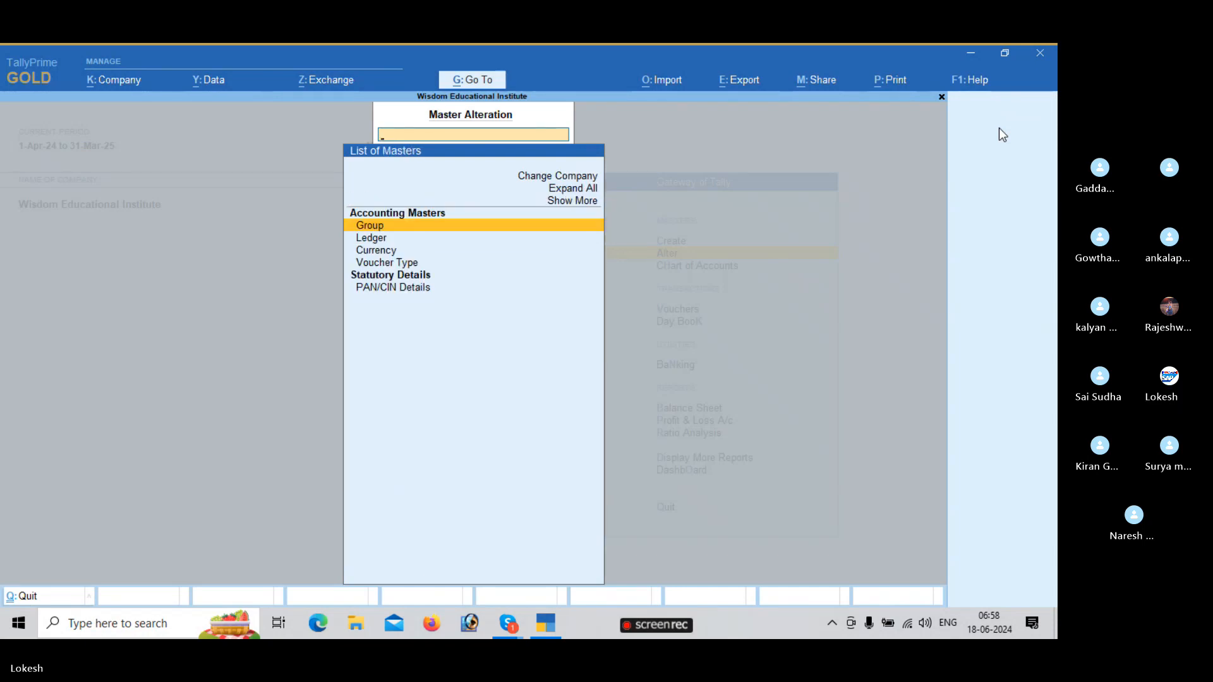
- Check the default ledgers available for alteration
key("Down")
key("Return")
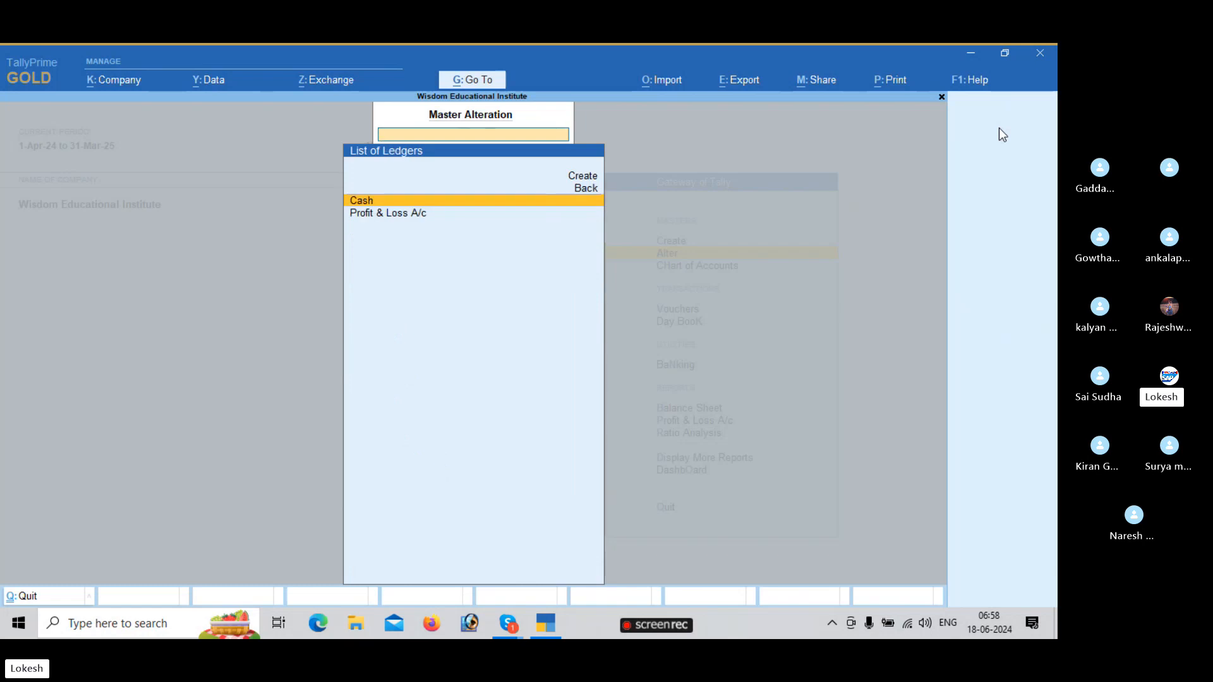
key("Escape")
- Review the voucher types, including the inactive ones, and return to the Gateway of Tally
key("Down")
key("Down")
key("Return")
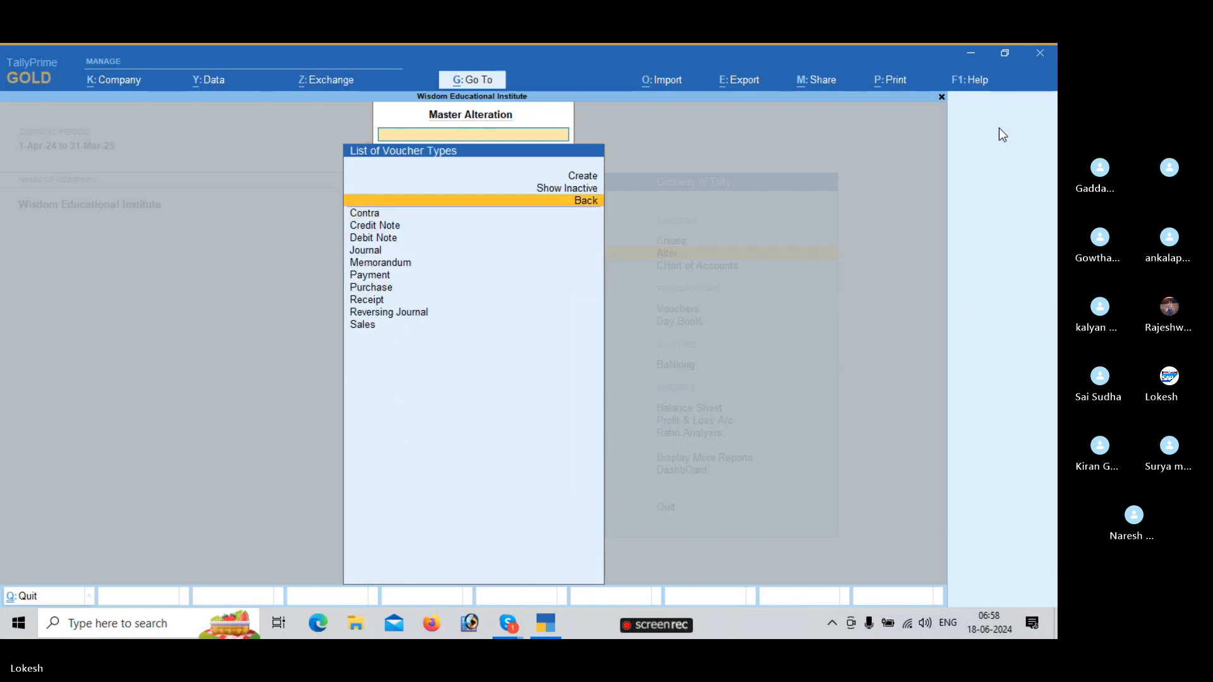
key("Up")
key("Return")
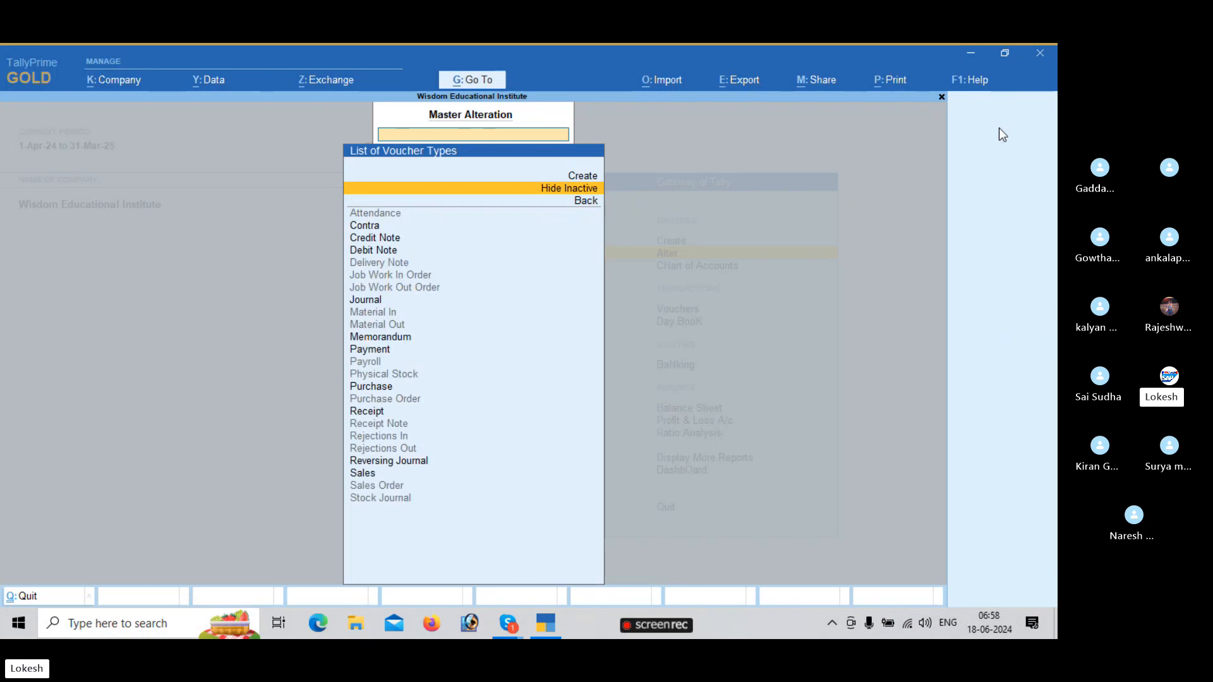
key("Down")
key("Down")
key("Down")
key("Down")
key("Down")
key("Down")
key("Down")
key("Down")
key("Down")
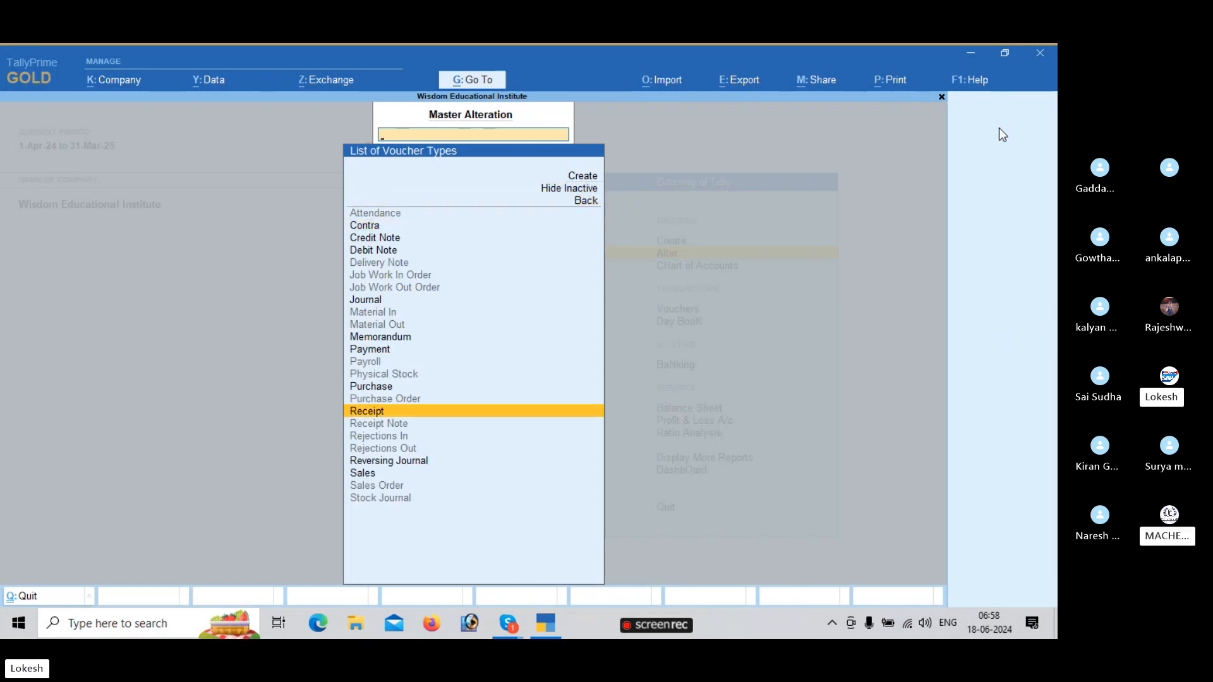
key("Escape")
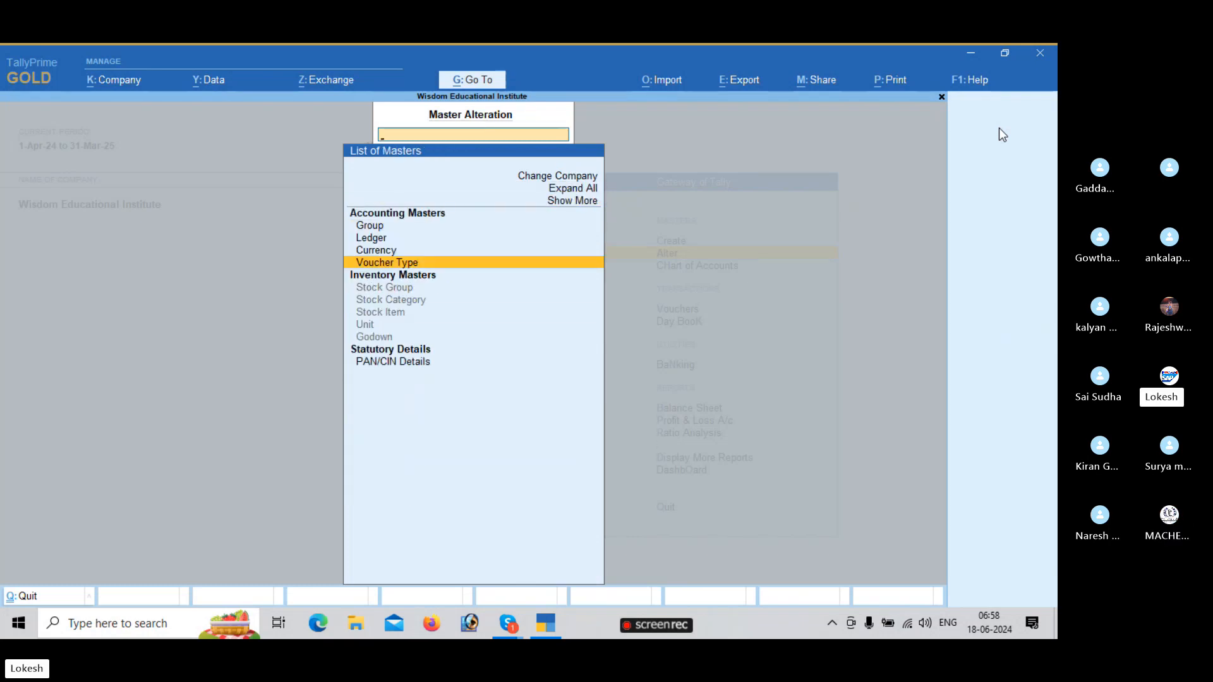
key("Escape")
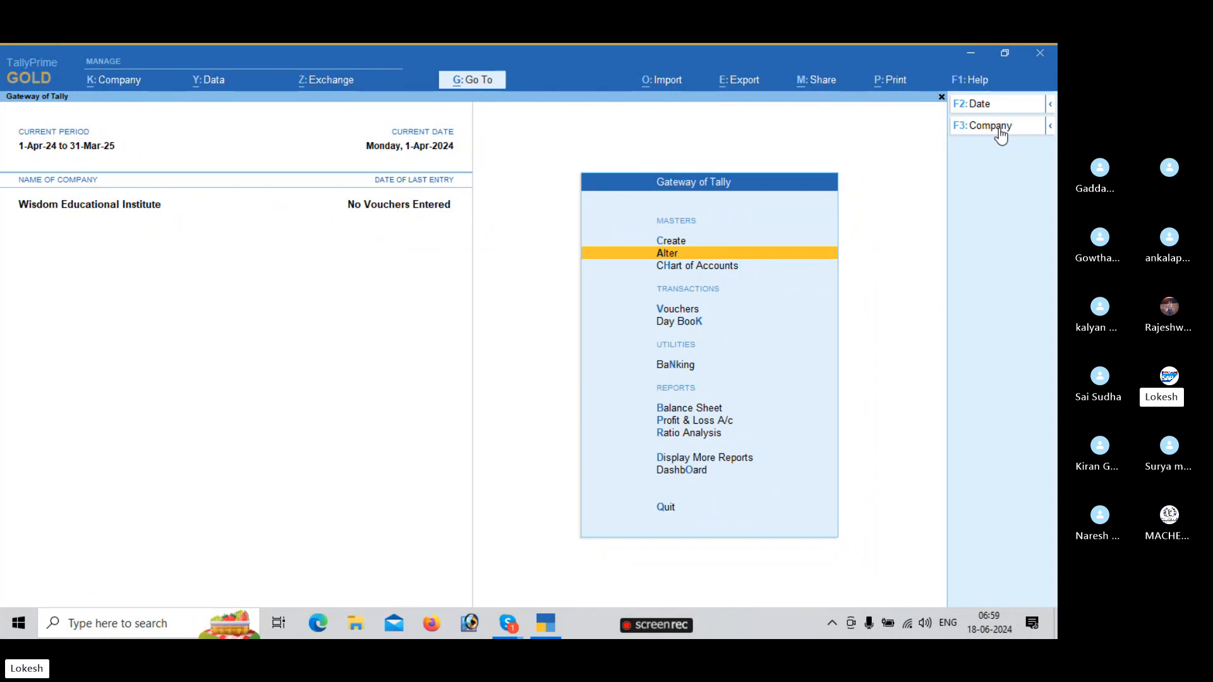
- Open the list of masters for creating a new master
key("Up")
key("Return")
key("Down")
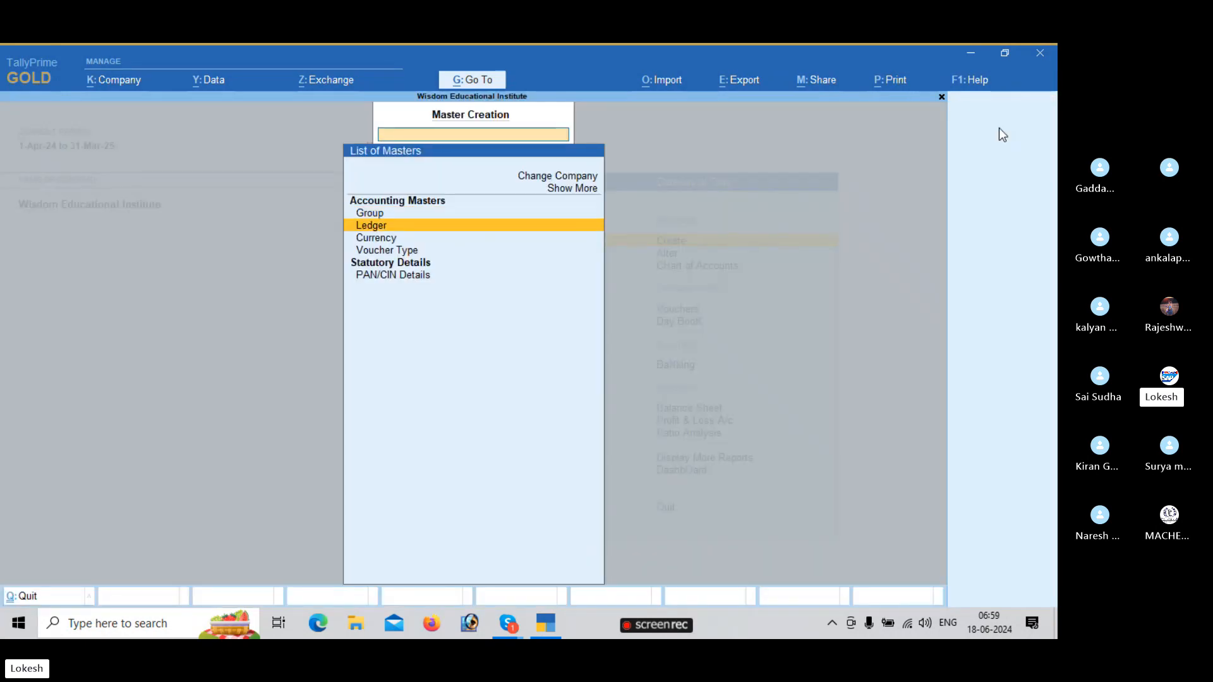
key("Return")
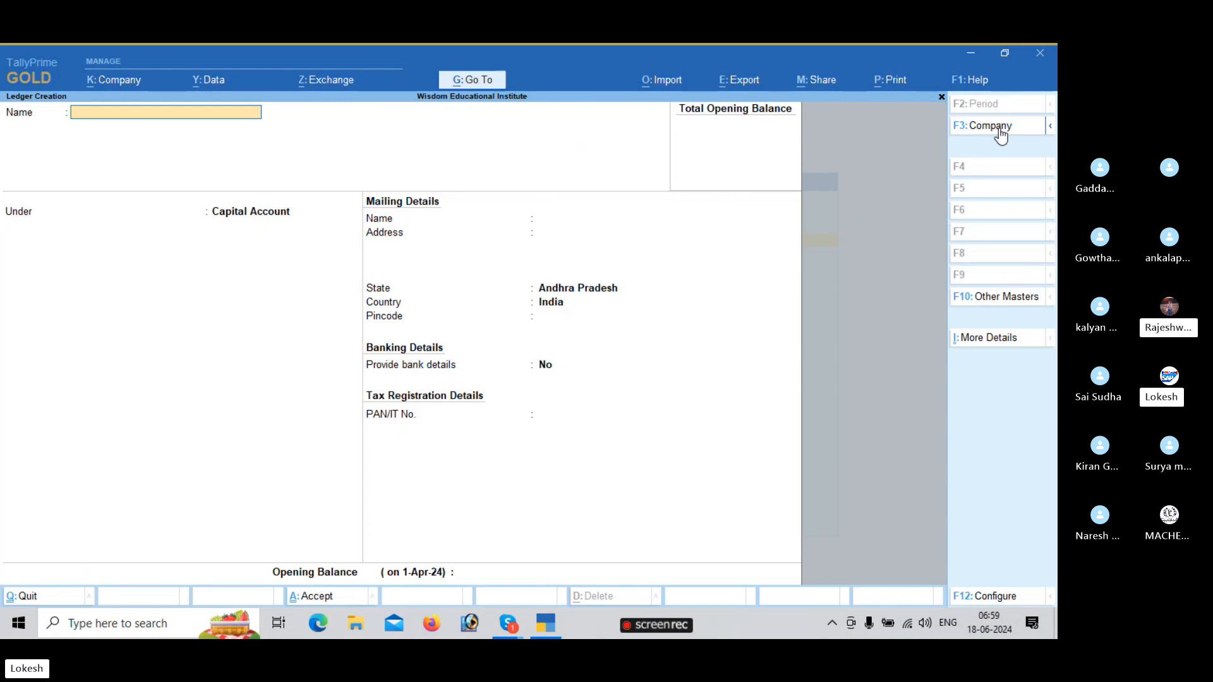
key("Escape")
key("Return")
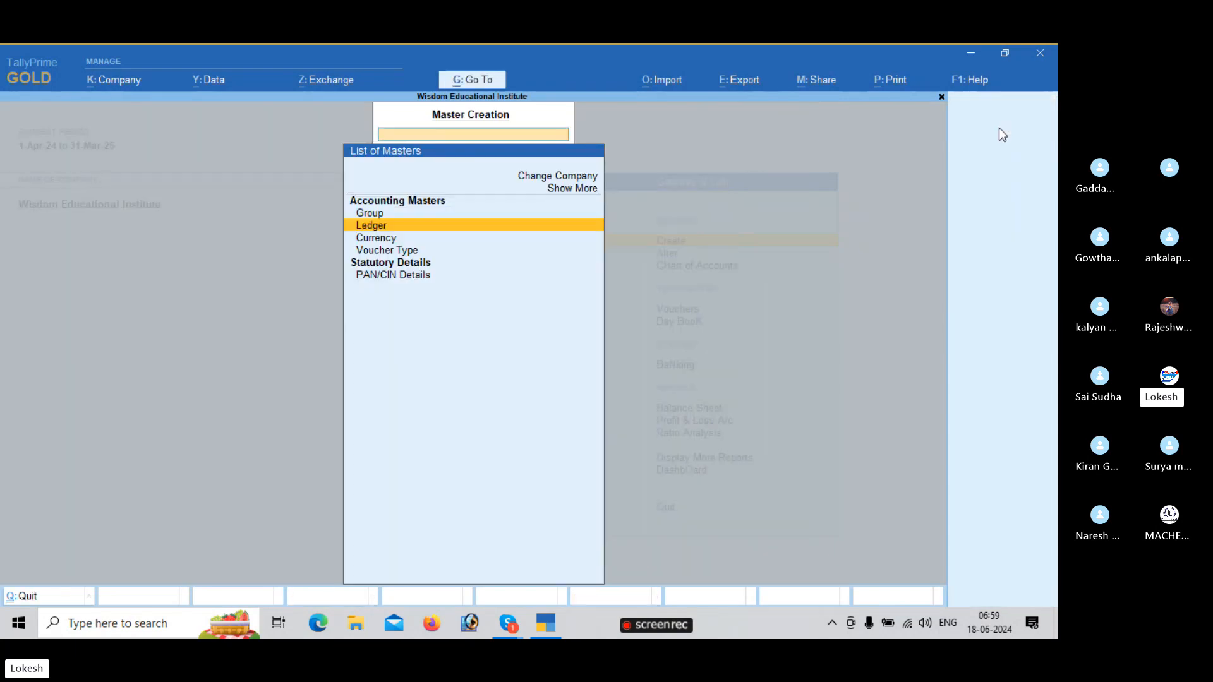
key("Up")
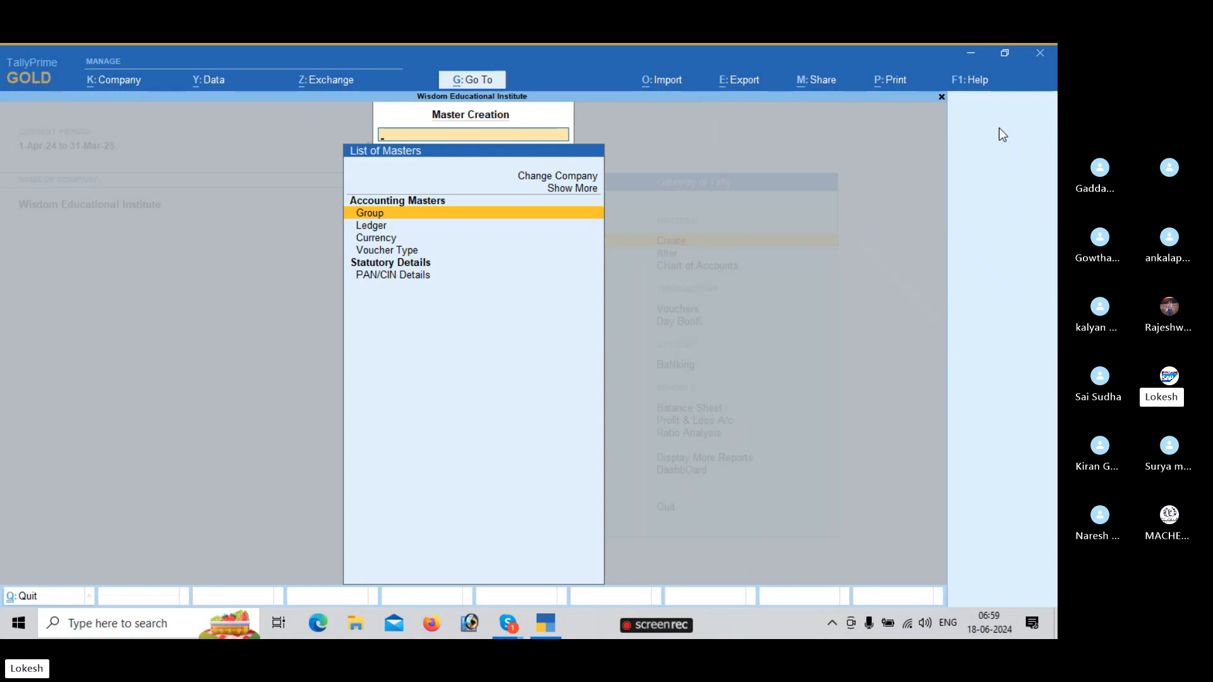
- Start a new account group and name it COLLEGE EXPENSES
key("Return")
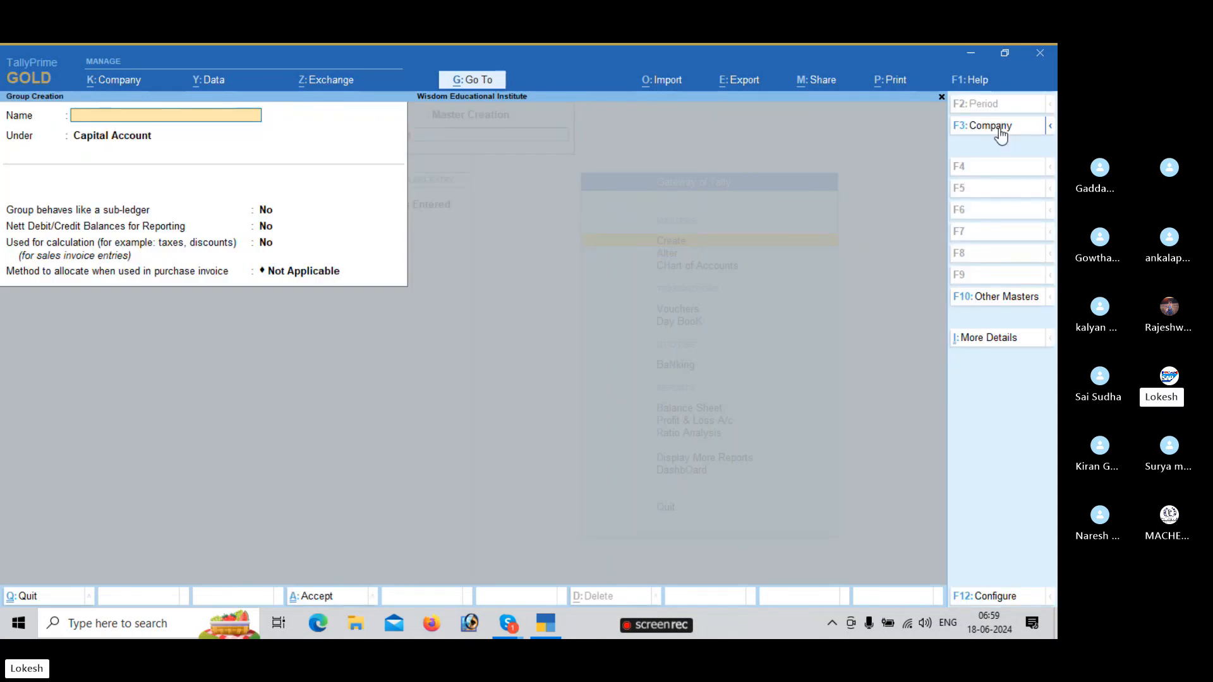
type("Collee")
key("BackSpace")
key("BackSpace")
key("BackSpace")
key("BackSpace")
key("BackSpace")
type("OLLE")
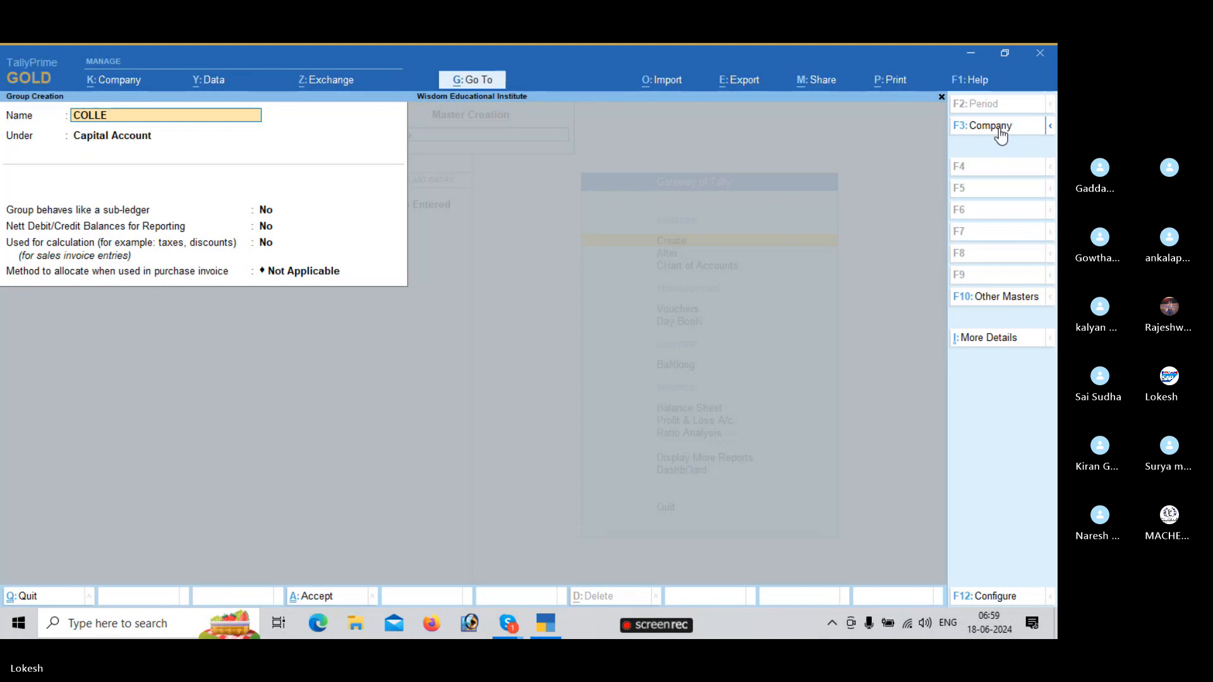
type("EGE E")
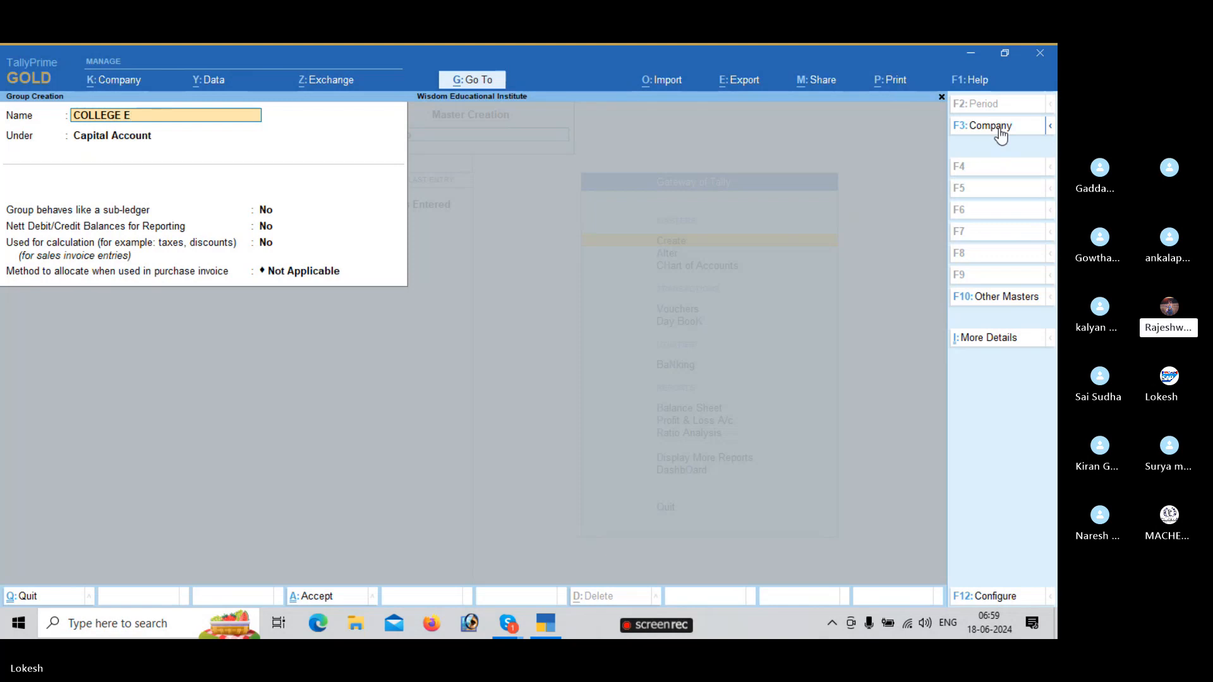
type("XE")
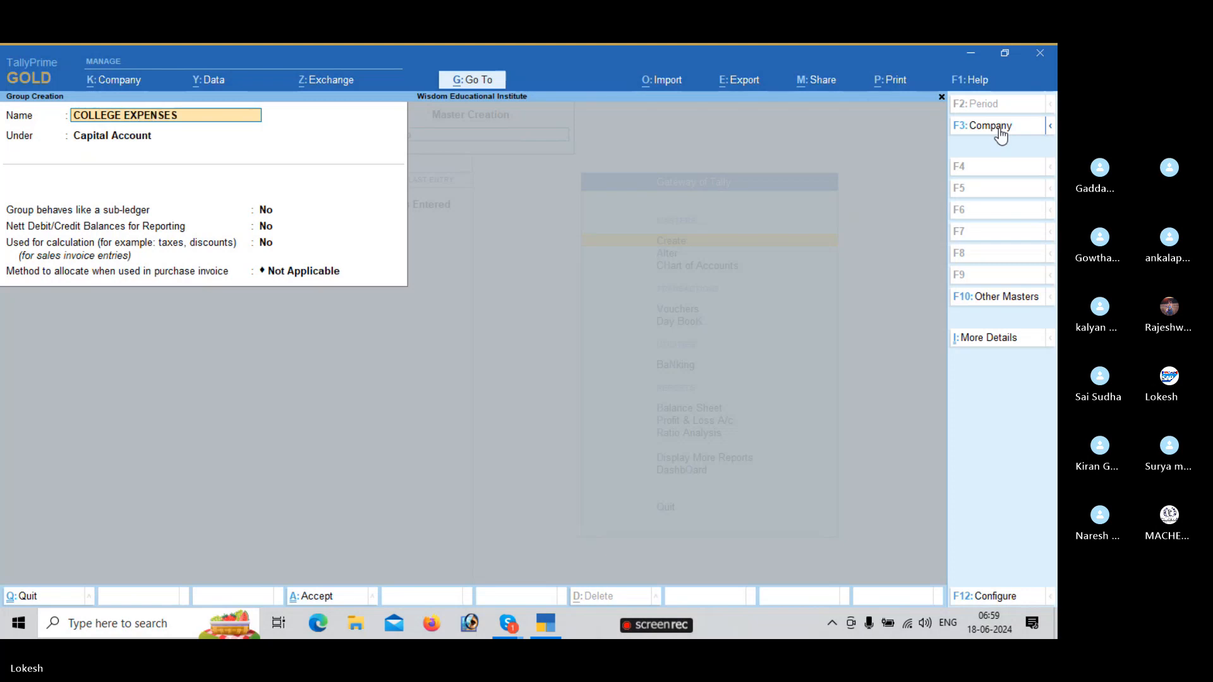
key("Return")
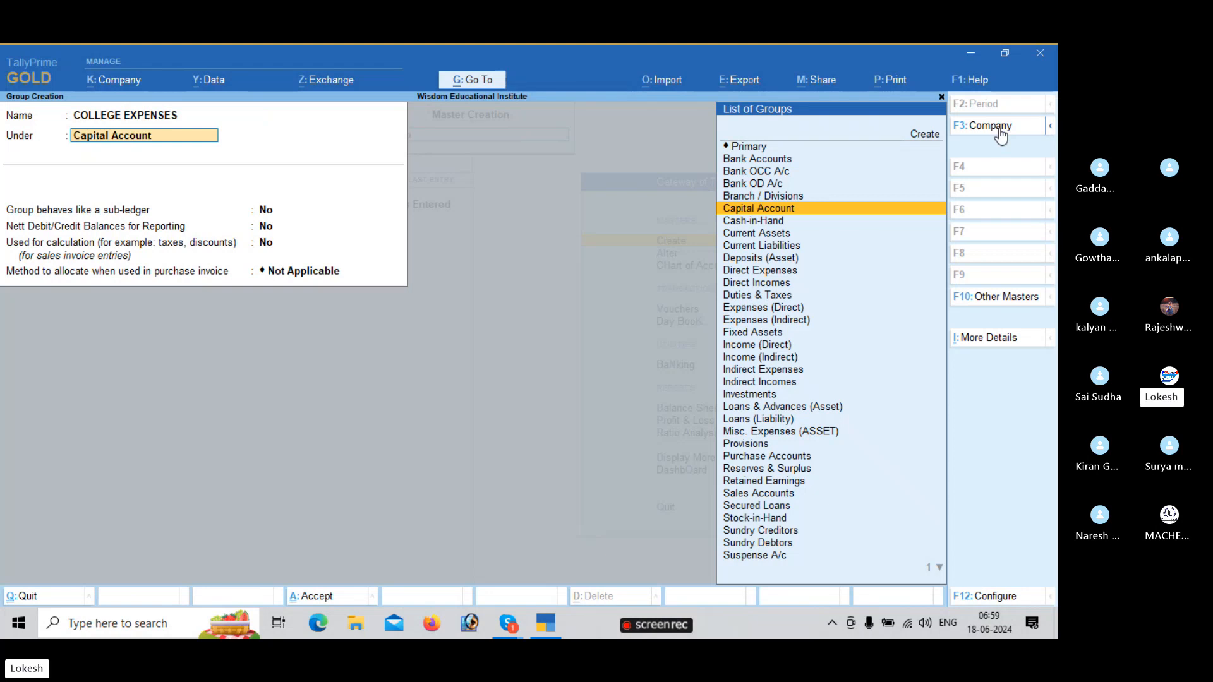
- Place the COLLEGE EXPENSES group under Indirect Expenses, keep the remaining options at their defaults, and save it
type("IND")
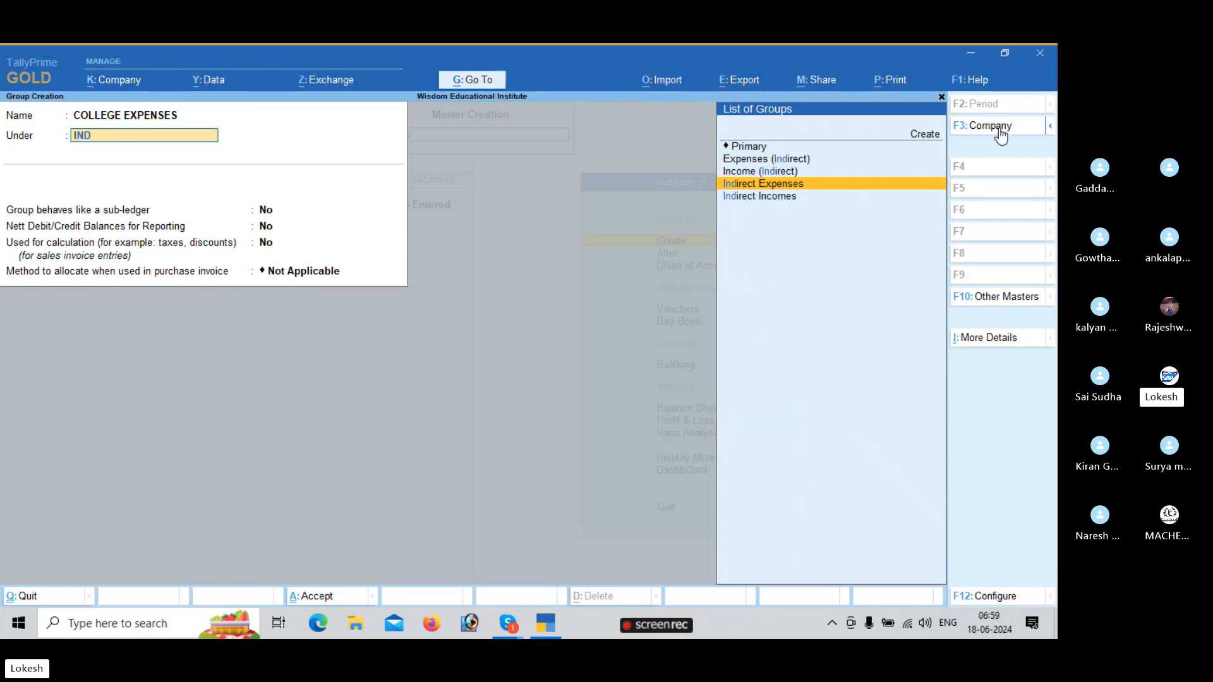
key("Return")
key("Return")
key("Return")
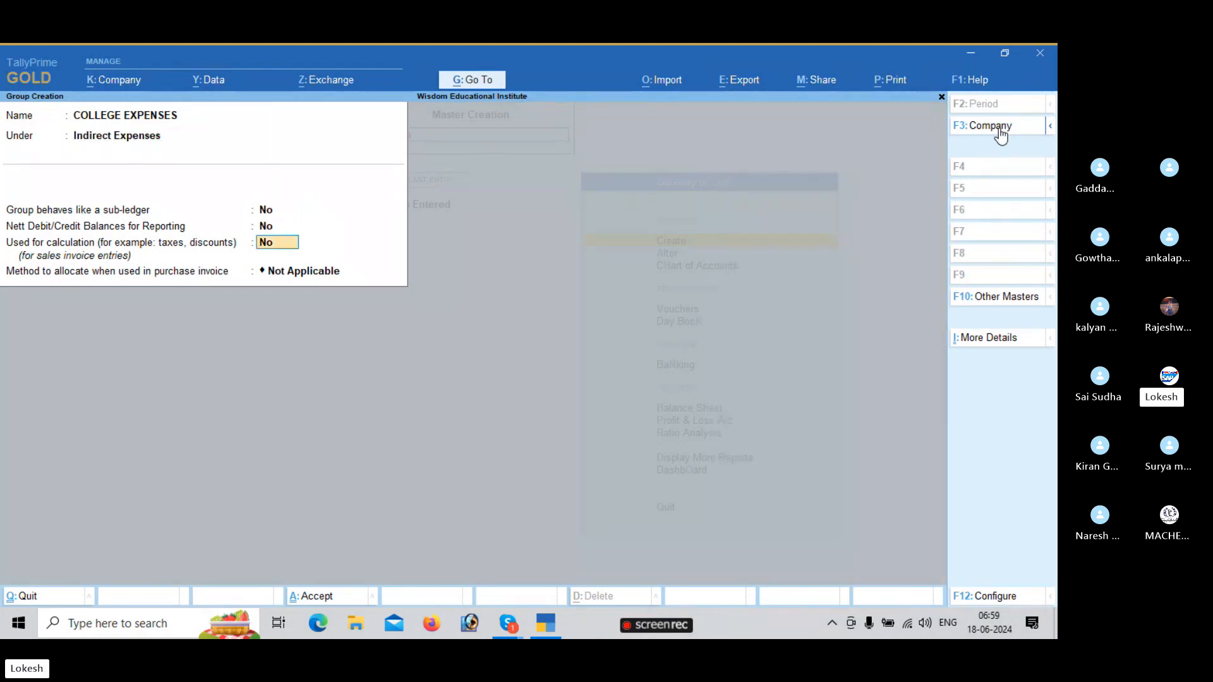
key("Return")
key("Return")
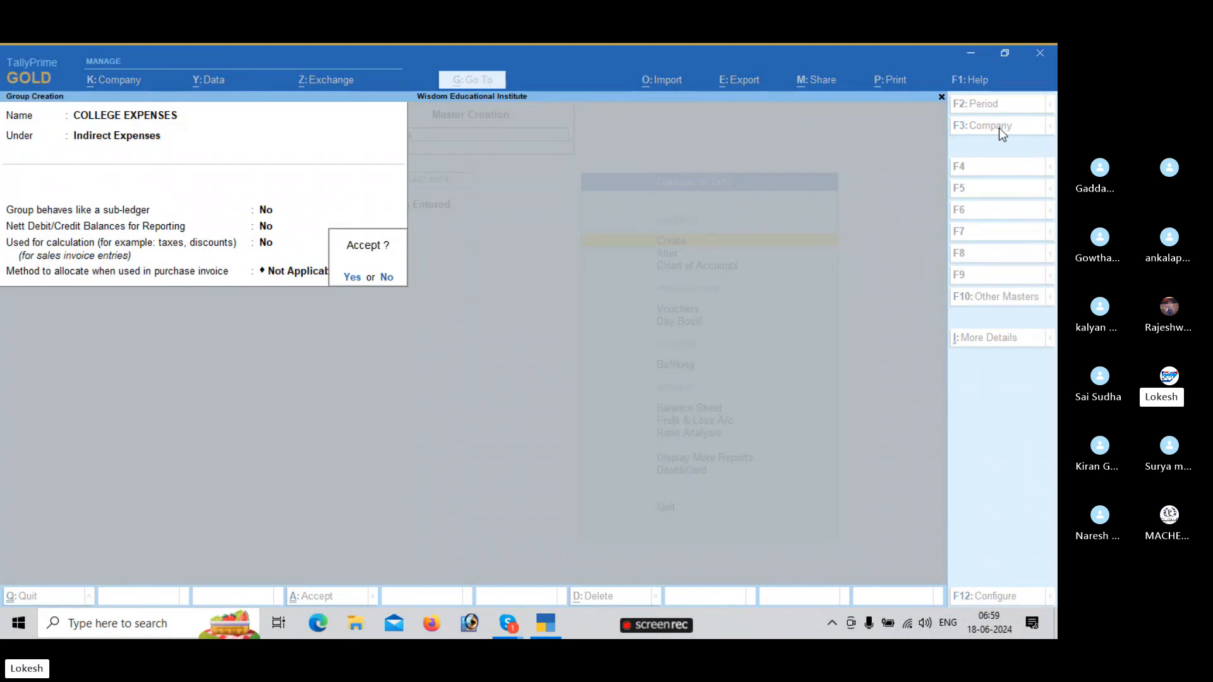
key("Return")
- Create the group COLLEGE INCOMES under Indirect Incomes with the other options left at their defaults
type("COLLEGE")
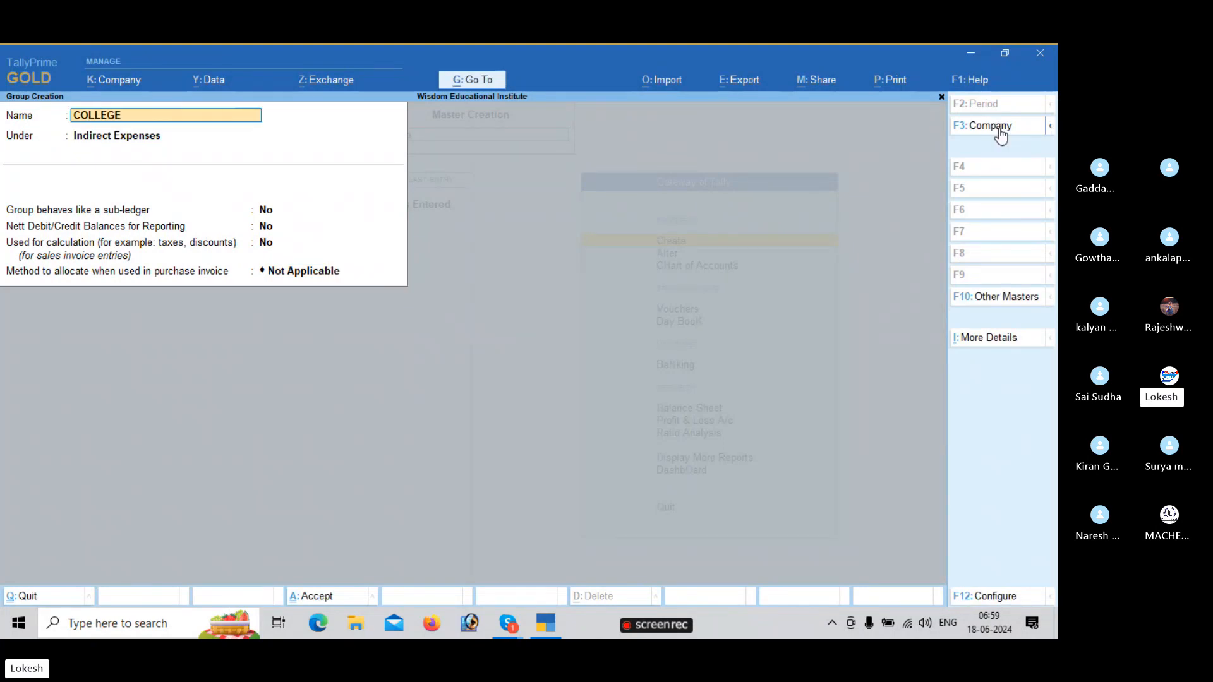
type(" INCOMES")
key("Return")
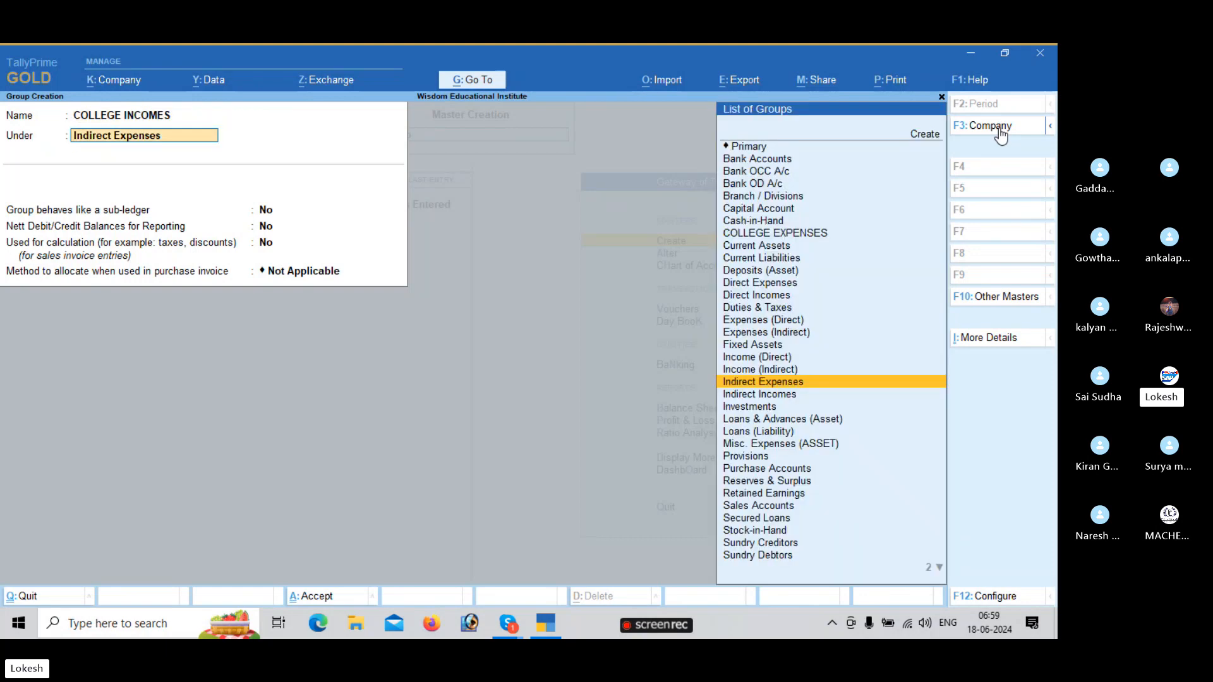
key("Down")
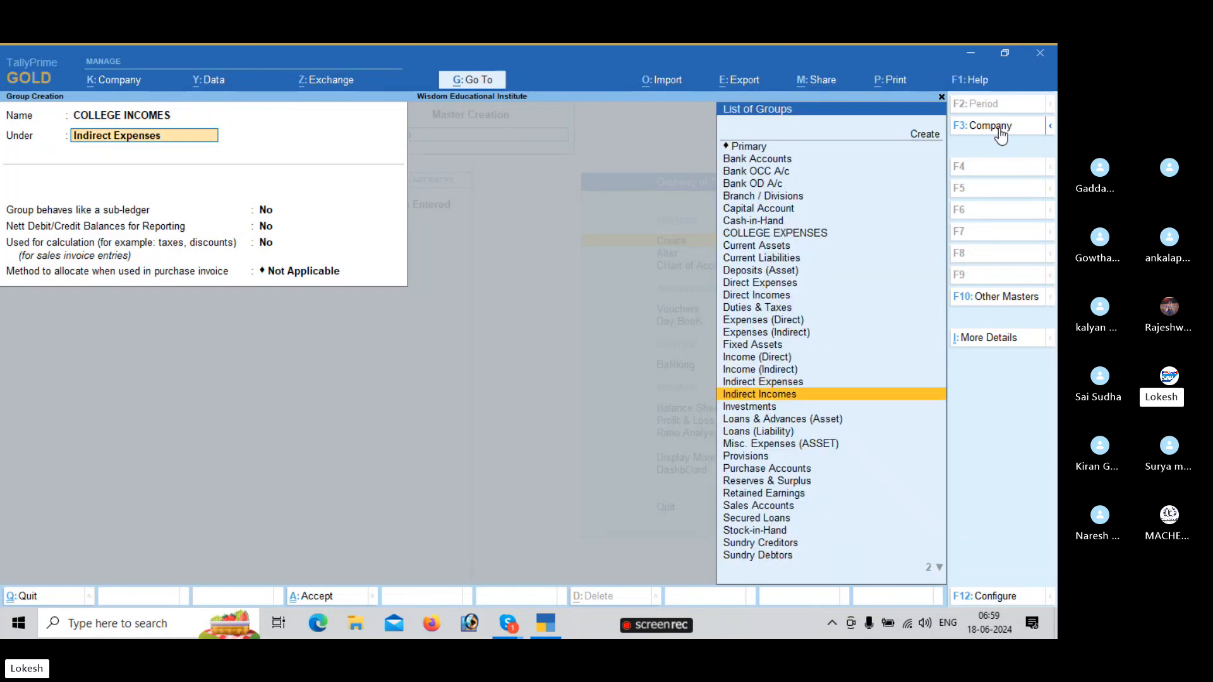
key("Return")
key("Return")
key("Return")
key("Return")
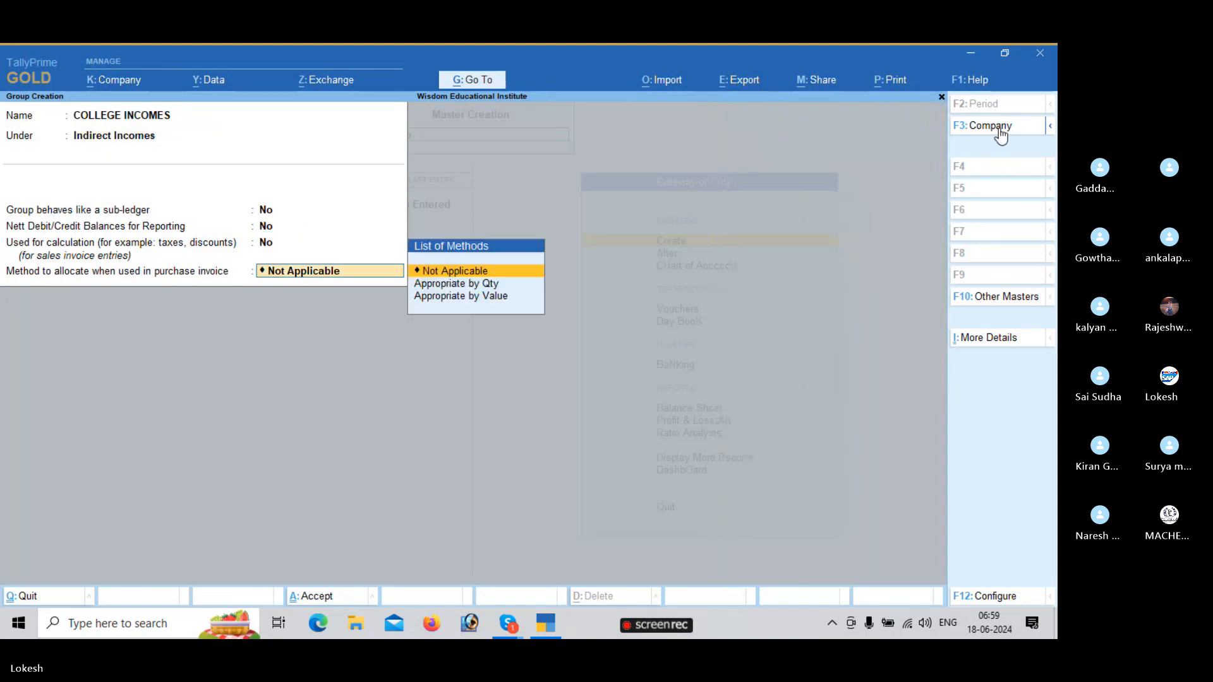
key("Return")
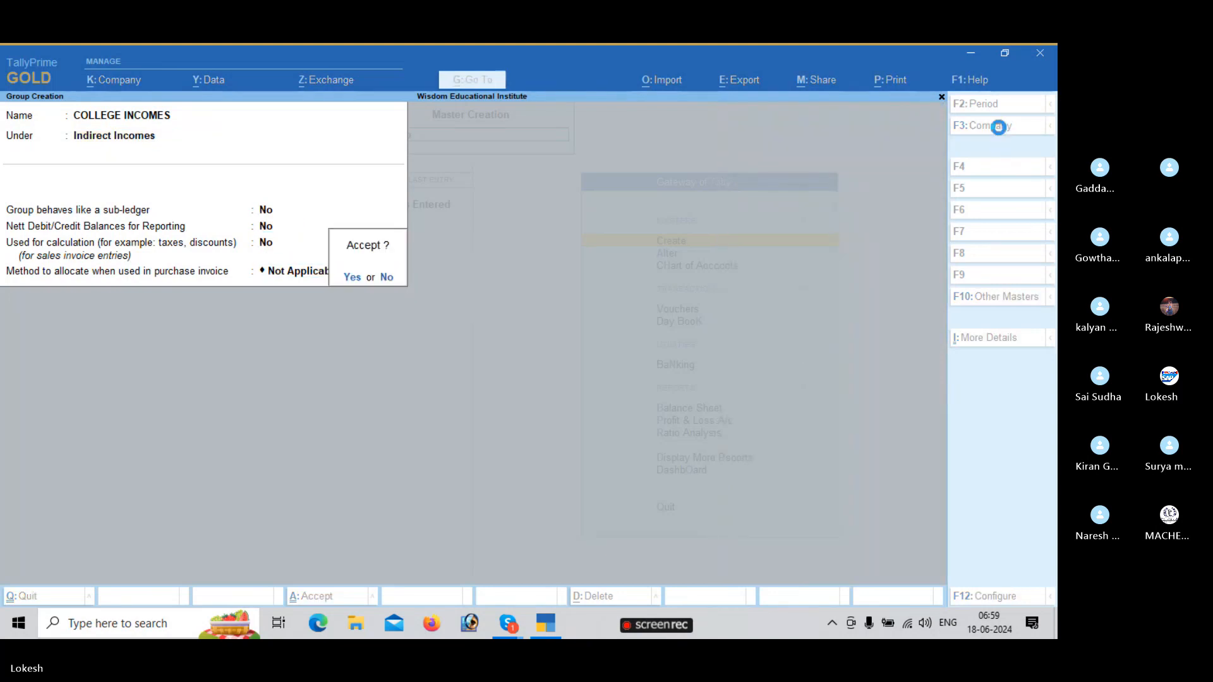
key("Return")
- Create the group SCHOOL EXPENSES under Indirect Expenses with the other options left at their defaults
type("SC")
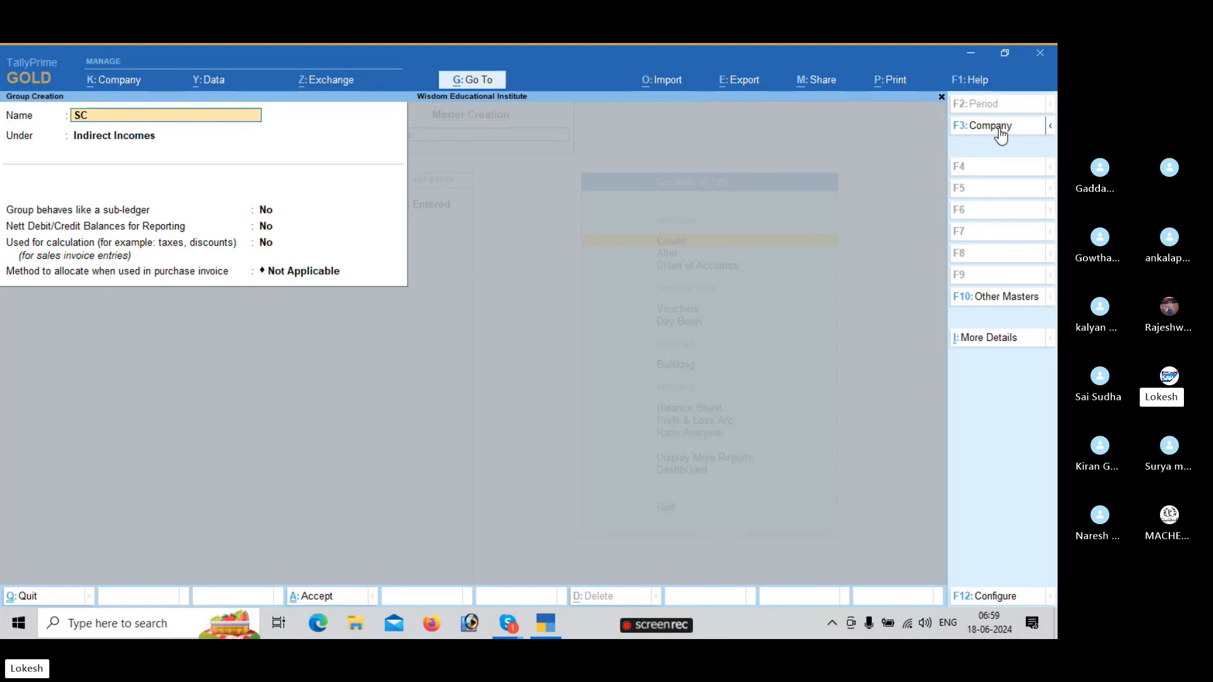
type("HOOL EXPENSES")
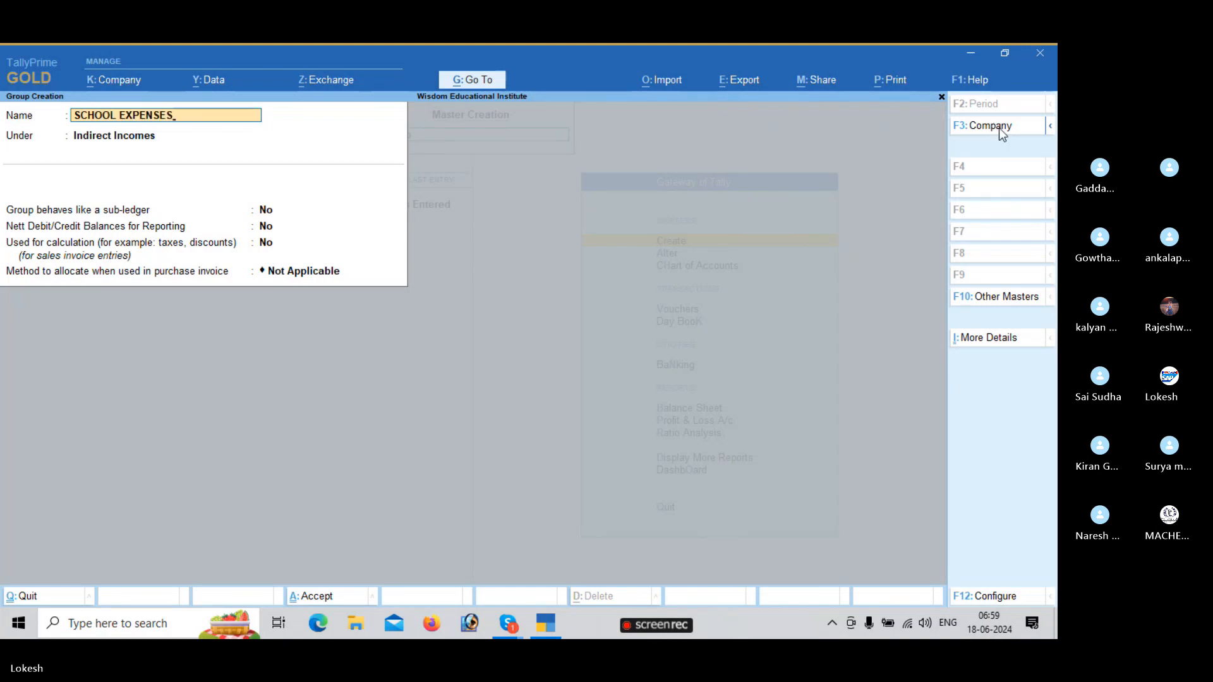
key("Return")
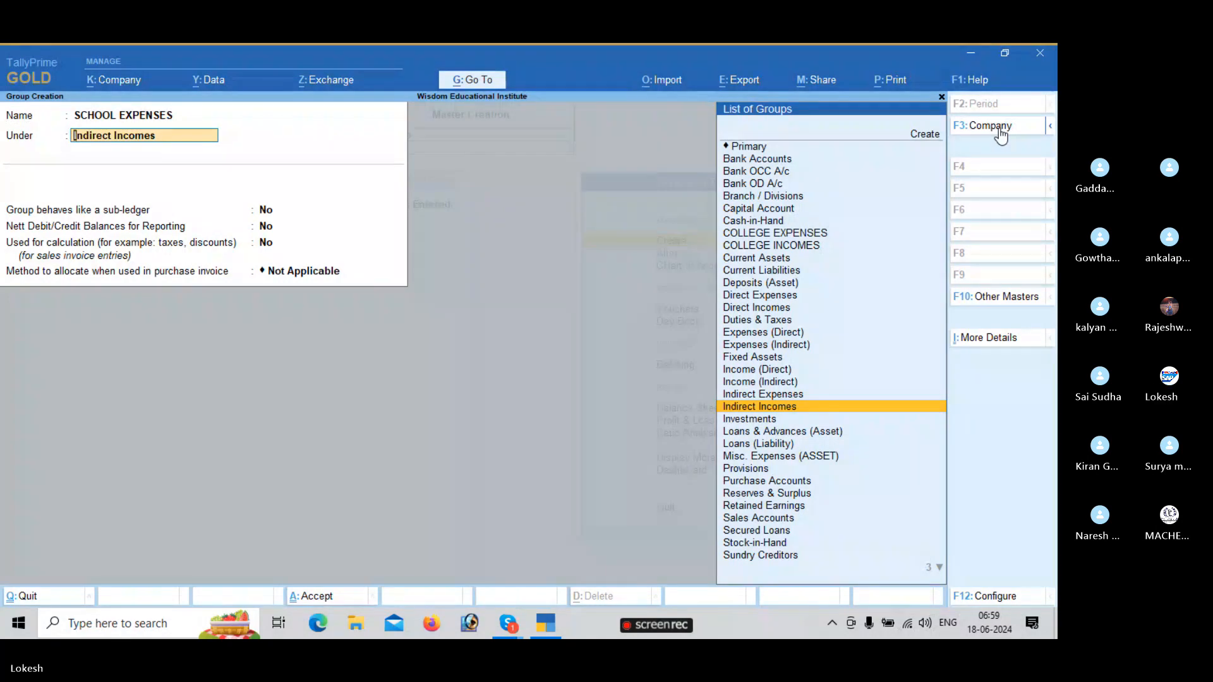
key("Up")
key("Return")
key("Return")
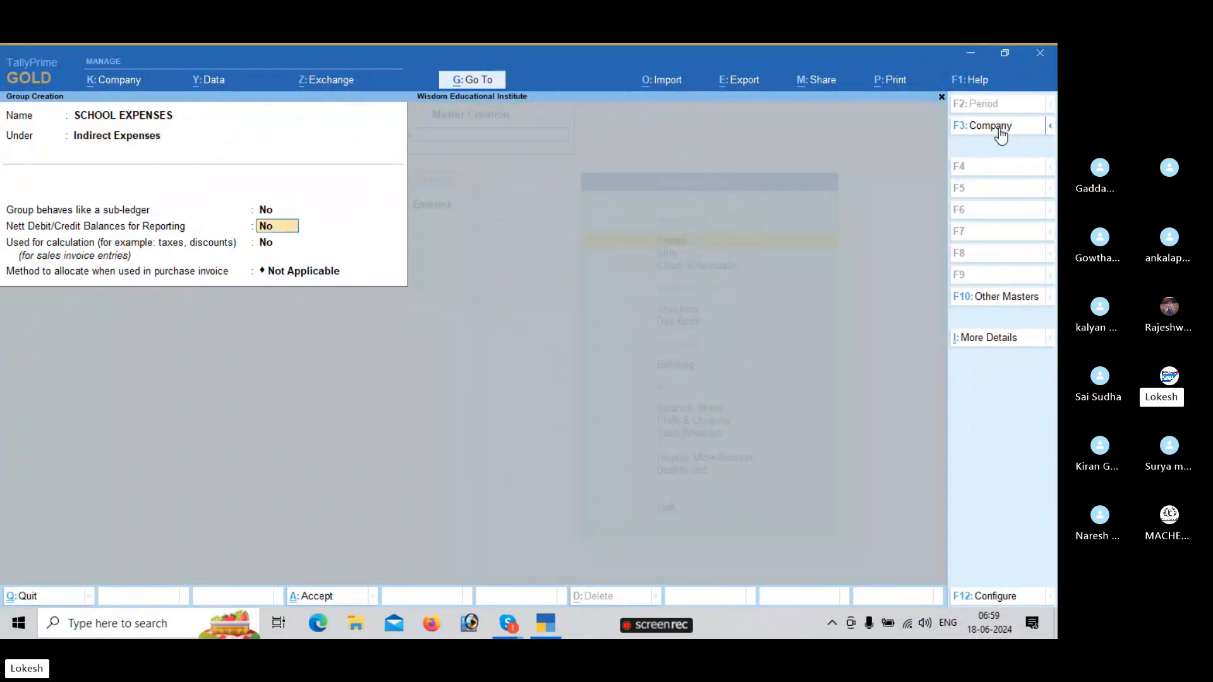
key("Return")
key("Return")
key("Return")
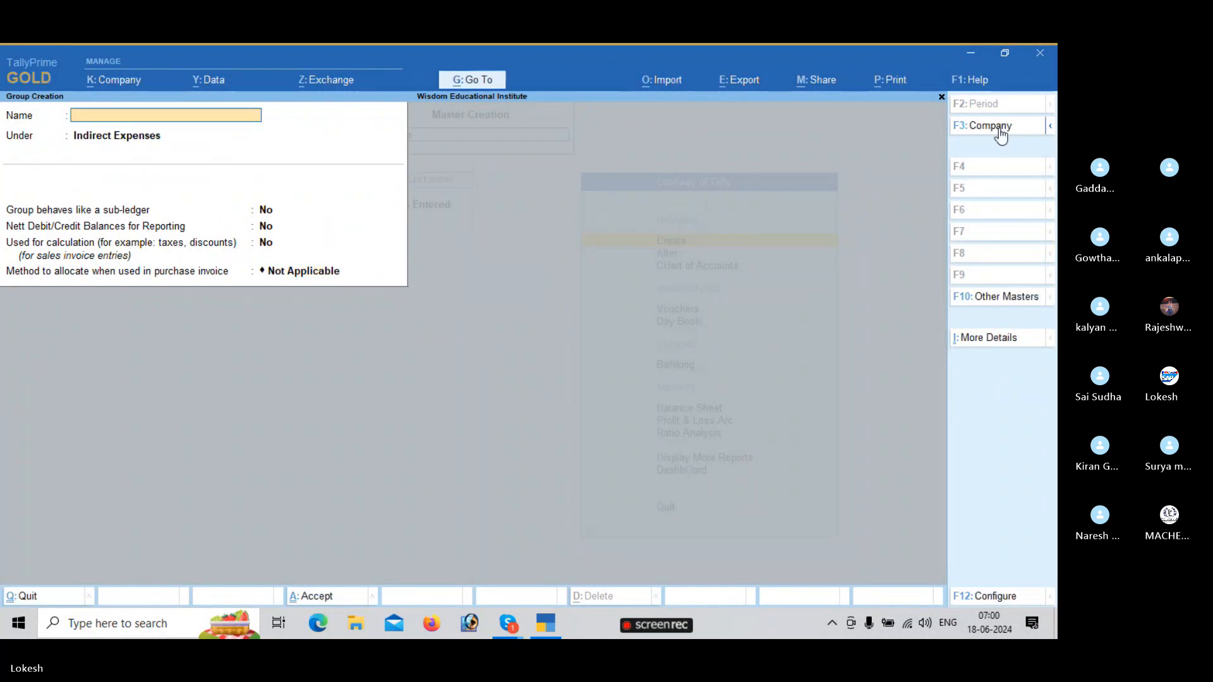
- Create the group SCHOOL INCOMES under Indirect Incomes with default options and leave group creation
type("SCHO")
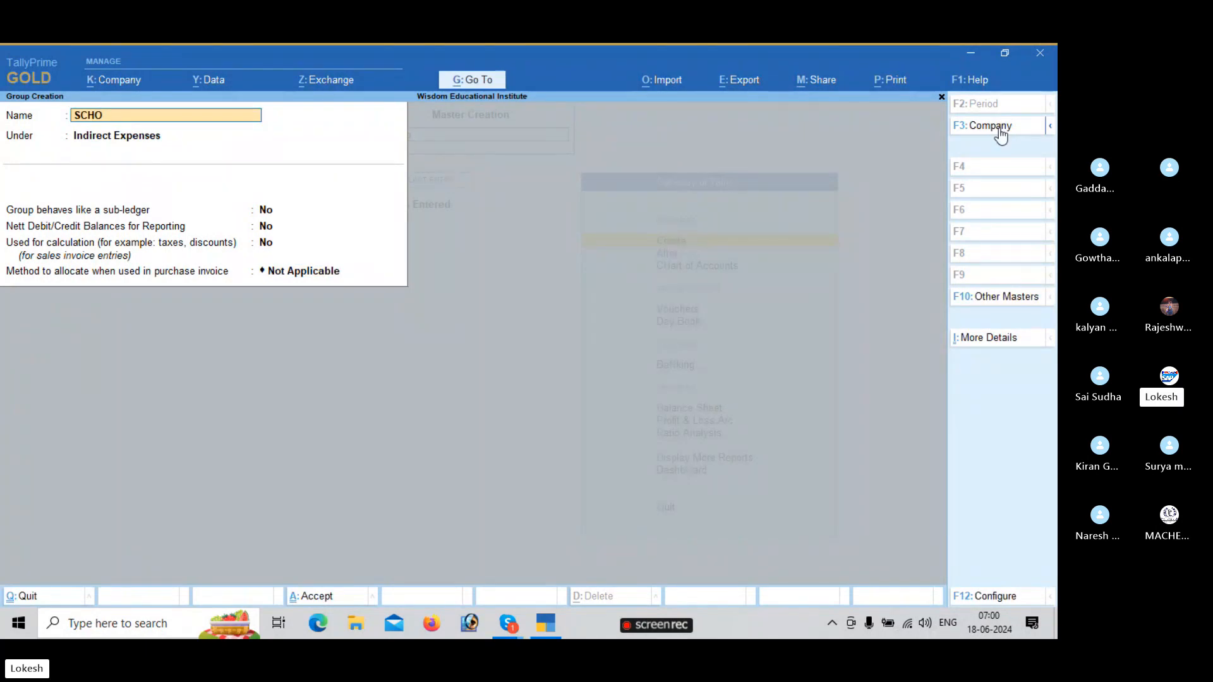
type("OL INCOMES")
key("Return")
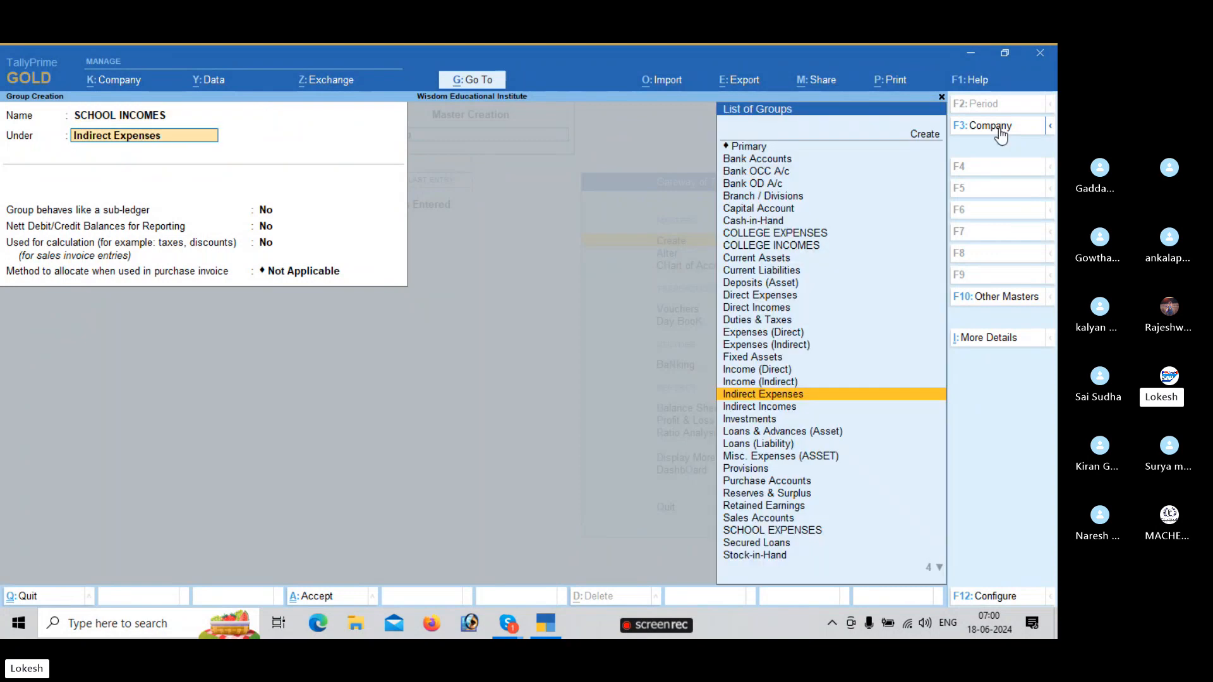
key("Down")
key("Return")
key("Return")
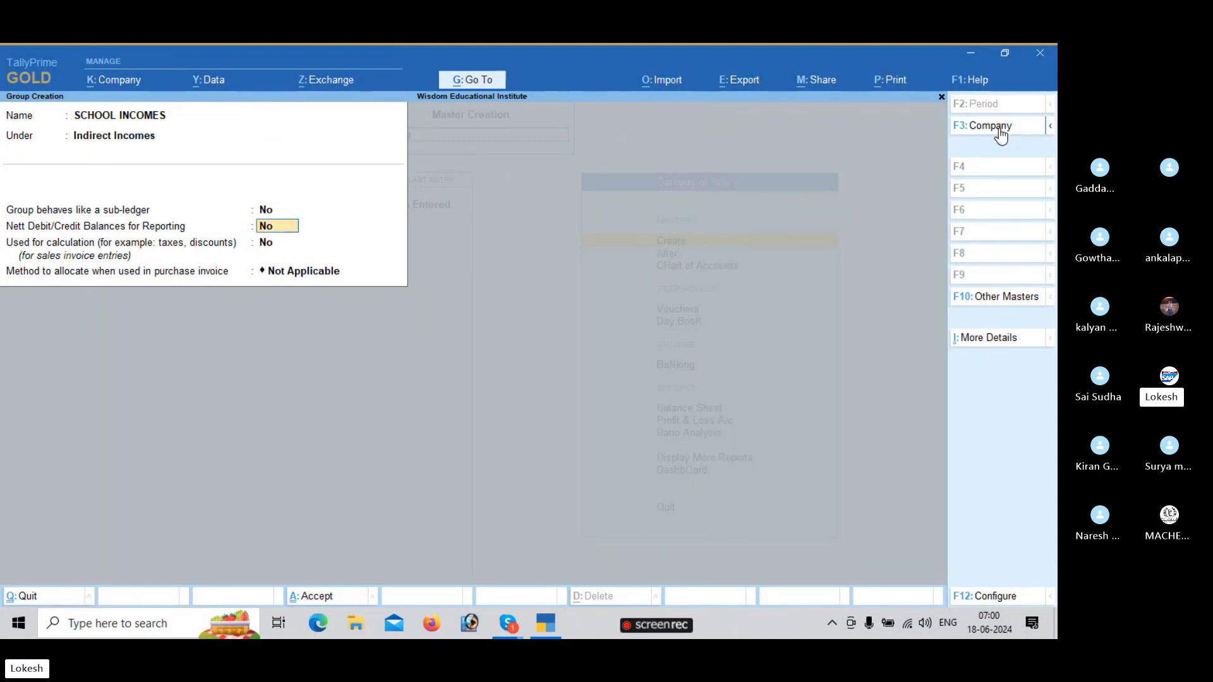
key("Return")
key("Return")
key("Return")
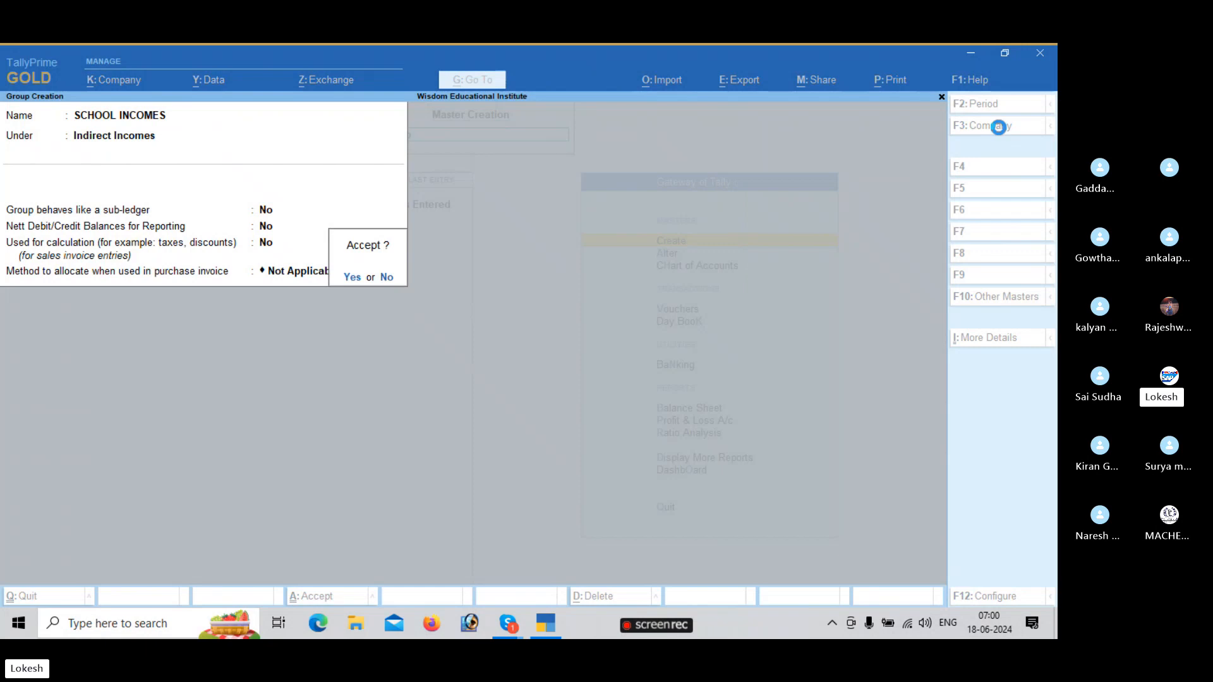
key("Return")
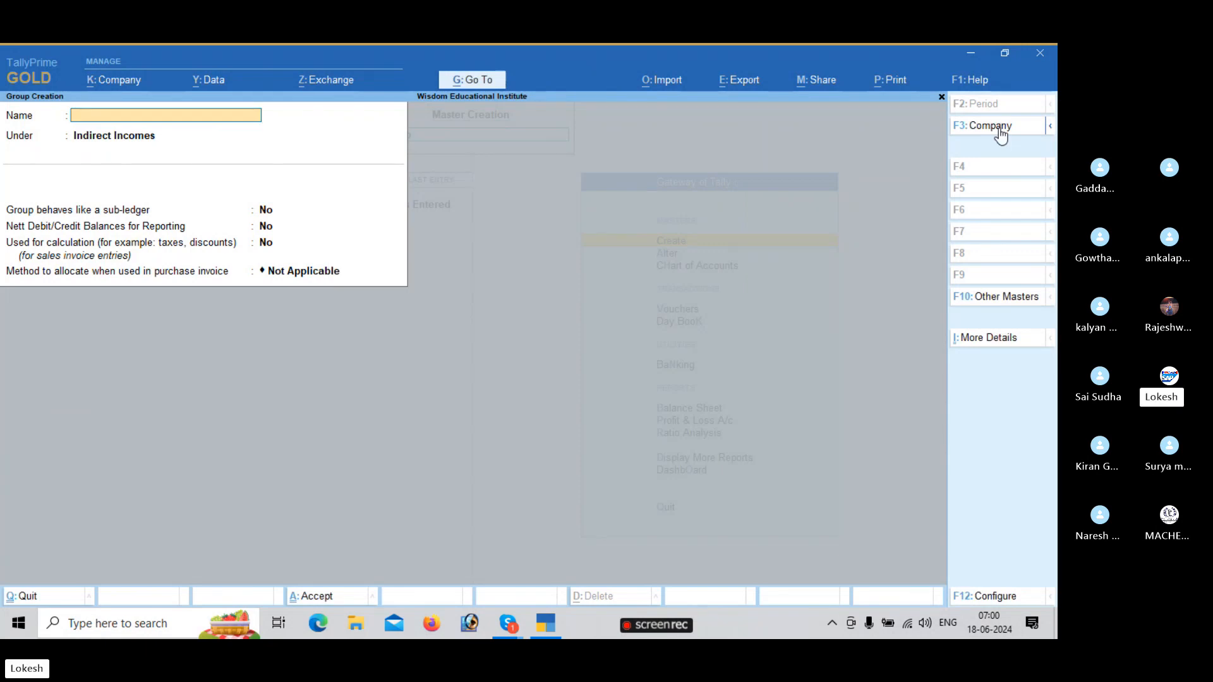
key("Escape")
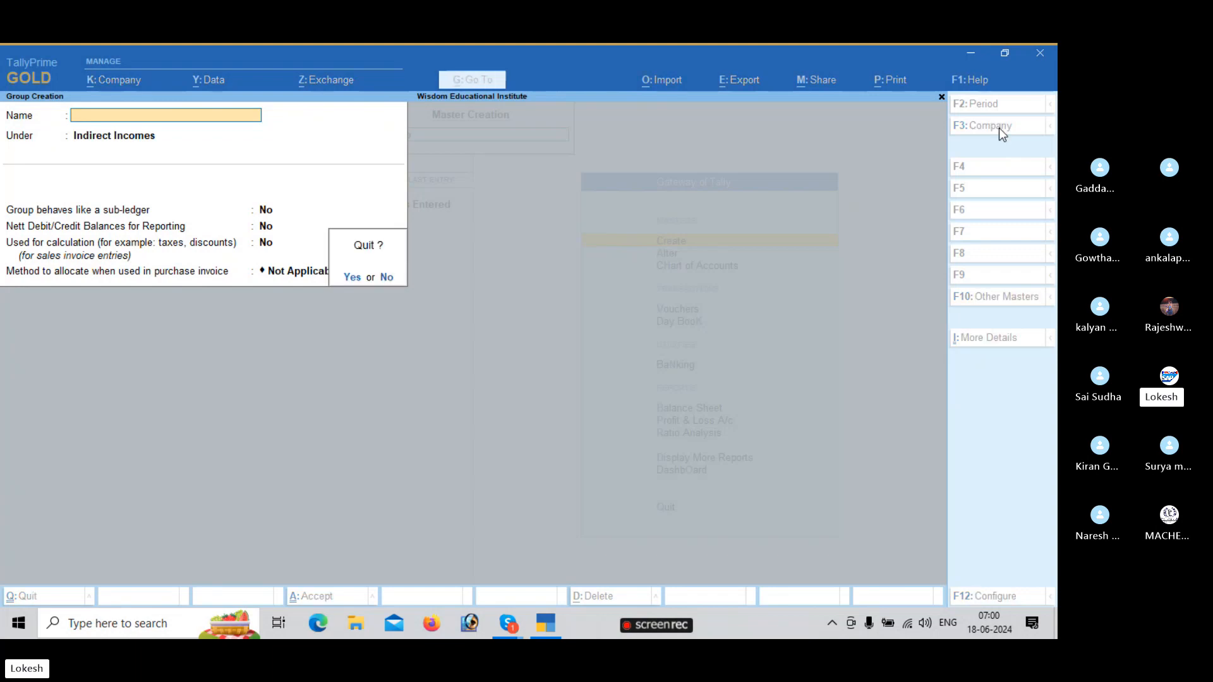
key("Return")
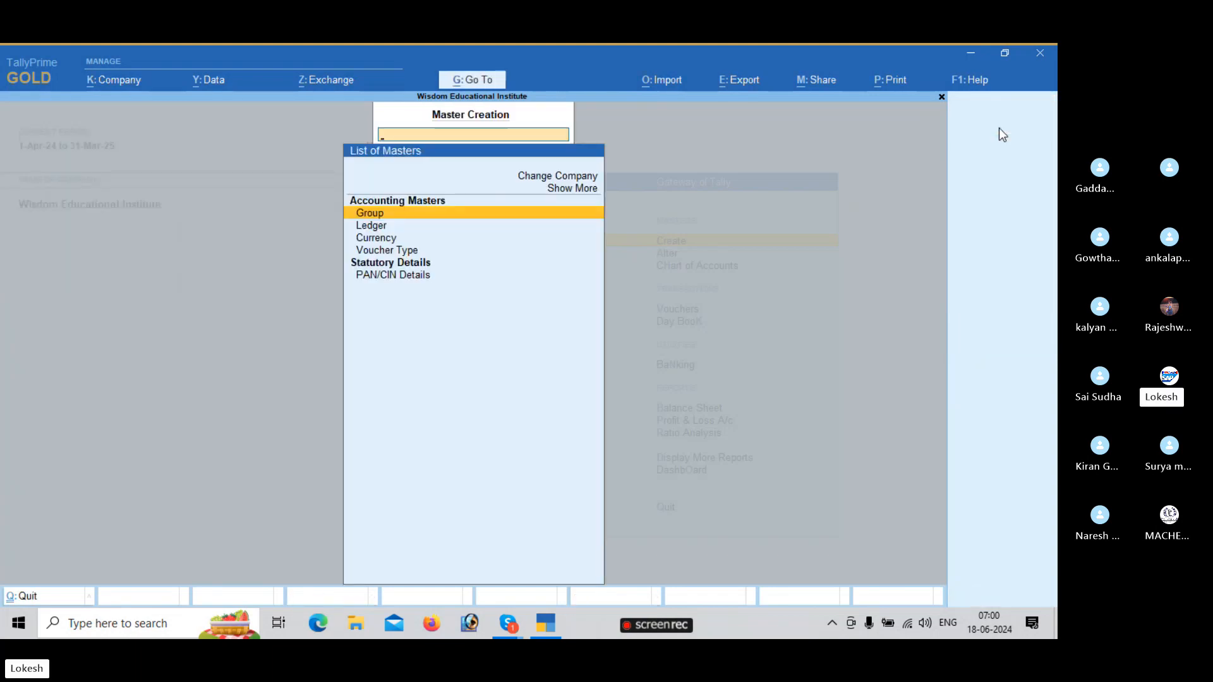
- Start a new ledger and name it Capital
key("Down")
key("Return")
type("C")
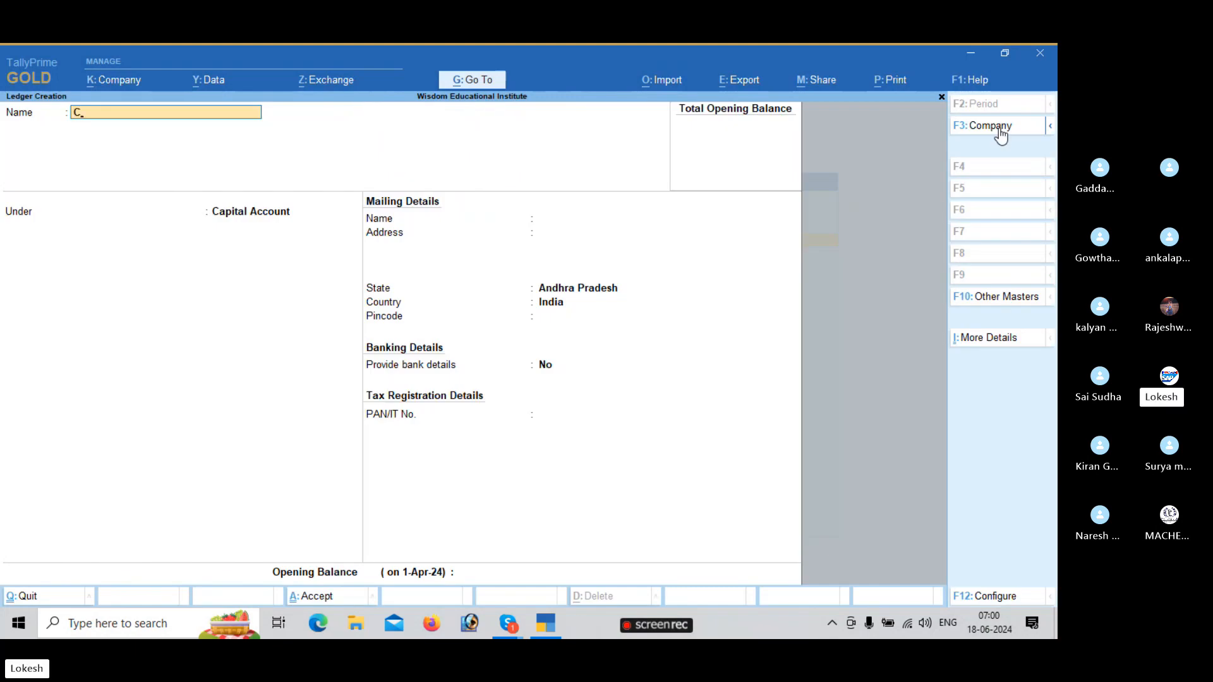
type("AP")
key("BackSpace")
key("BackSpace")
type("a")
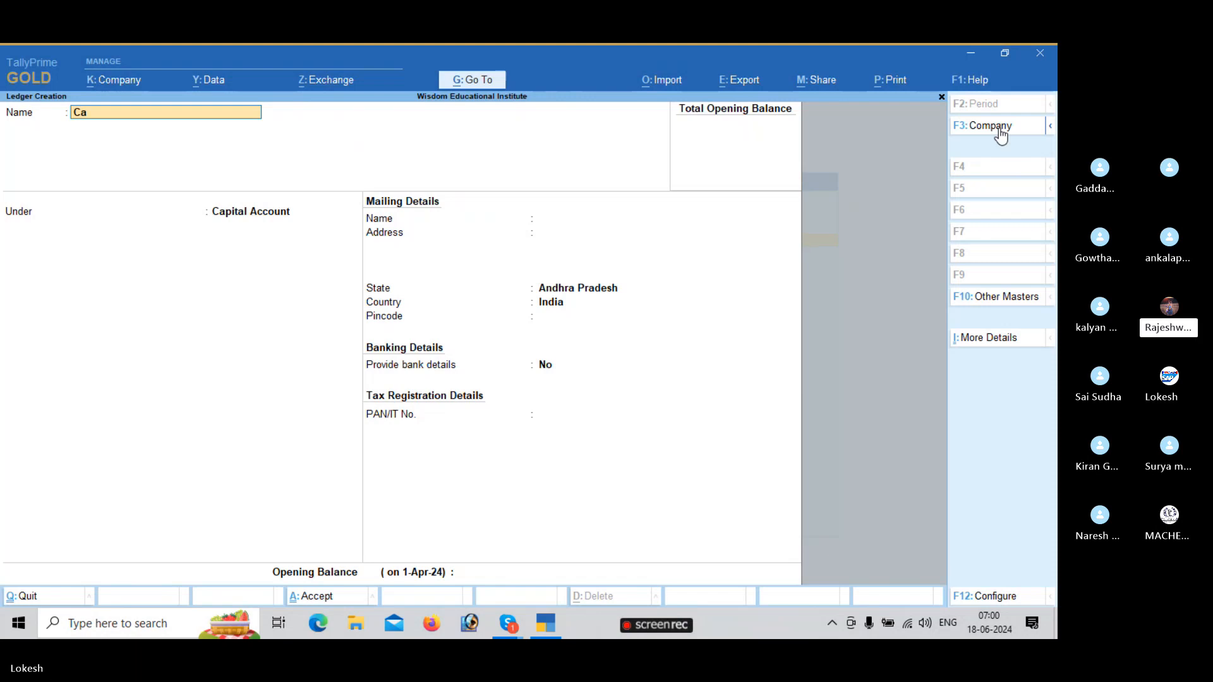
type("pital")
key("Return")
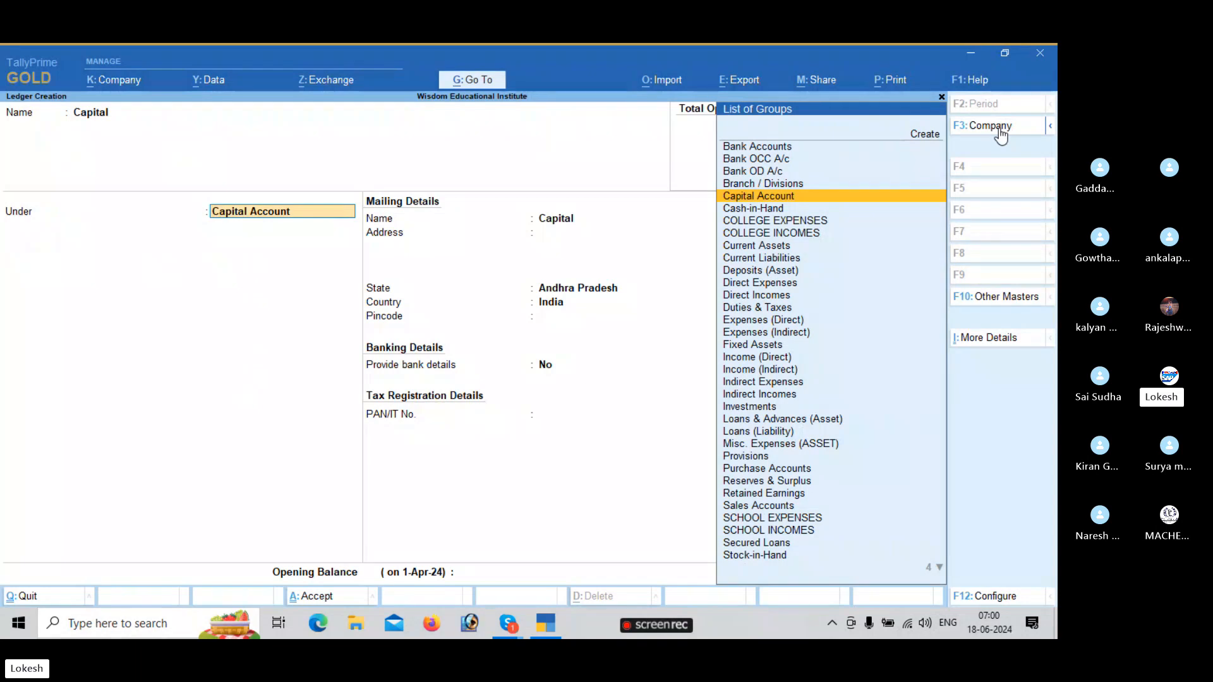
- Keep the Capital ledger under Capital Account with state Andhra Pradesh, leave the other details at their defaults, and save it
key("Return")
key("Return")
key("Return")
key("Return")
key("Return")
key("Return")
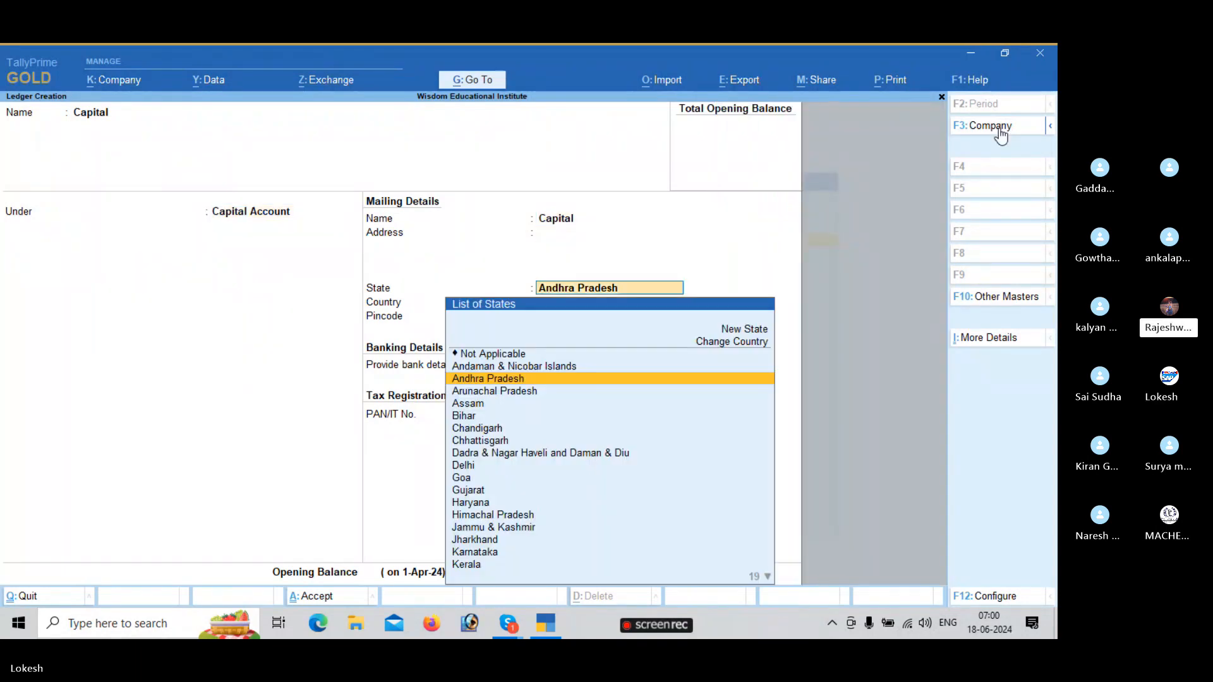
key("Return")
key("Return")
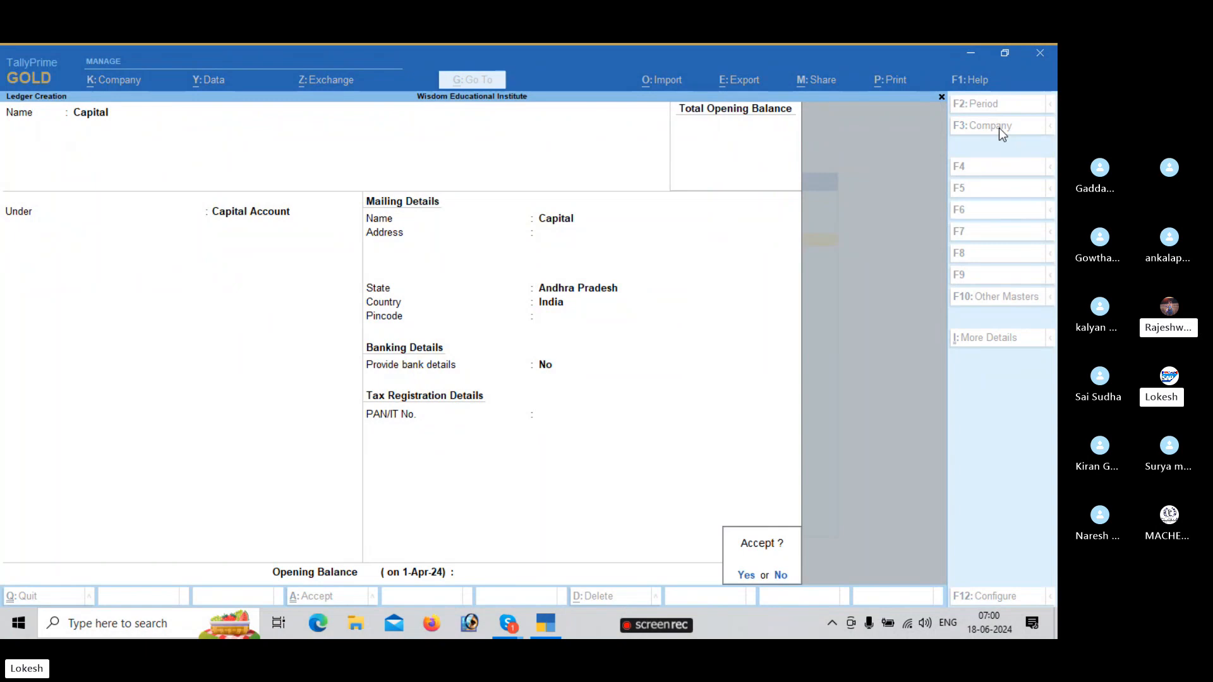
key("Return")
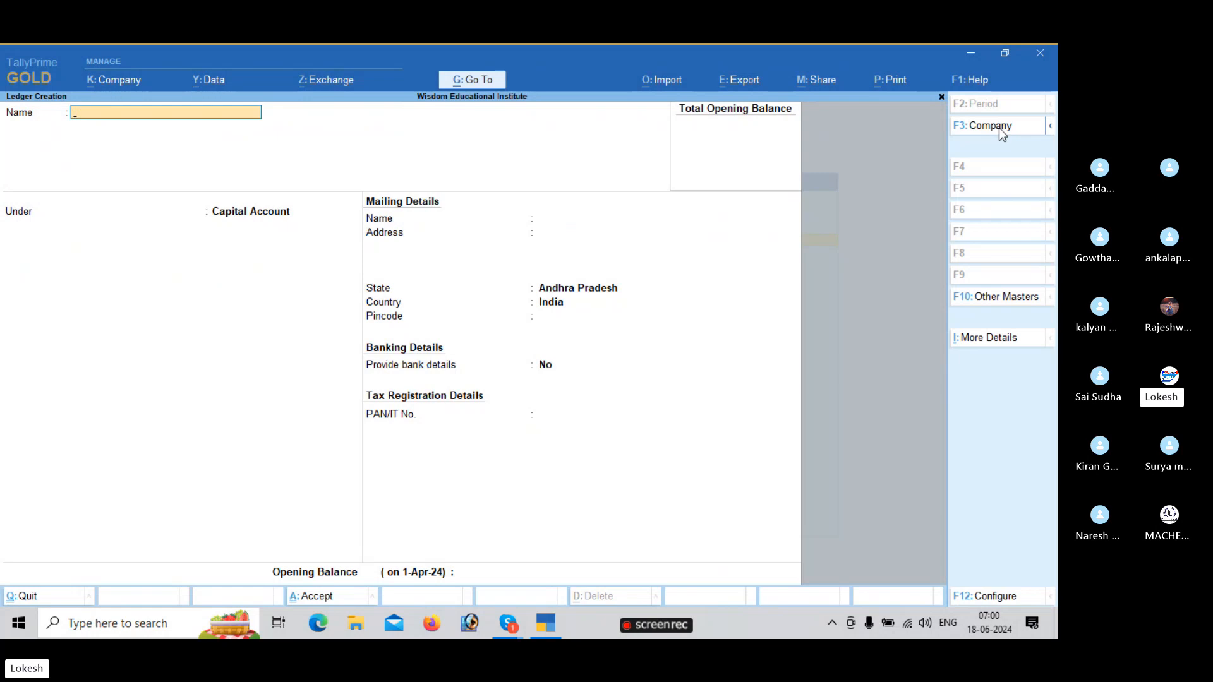
- Name the next new ledger Salaries CE
type("Salaries")
type("Ce")
key("BackSpace")
type("E")
key("Return")
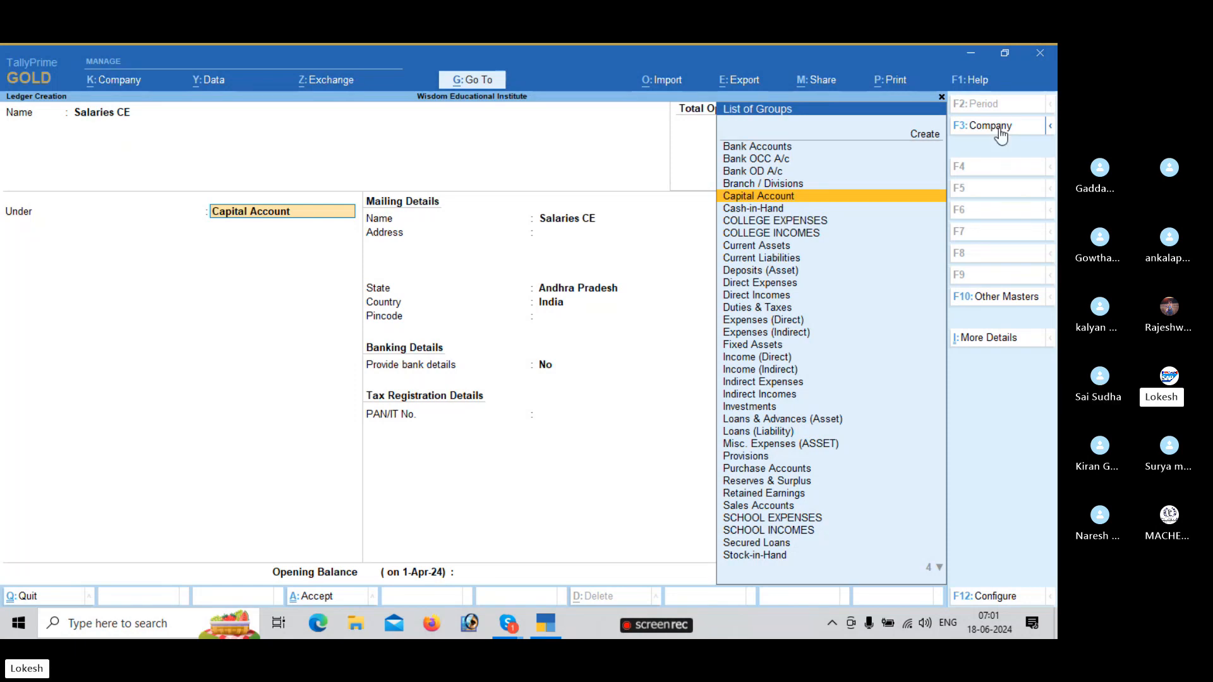
- Place the Salaries CE ledger under COLLEGE EXPENSES and keep its ledger type as Not Applicable
key("Down")
key("Down")
key("Down")
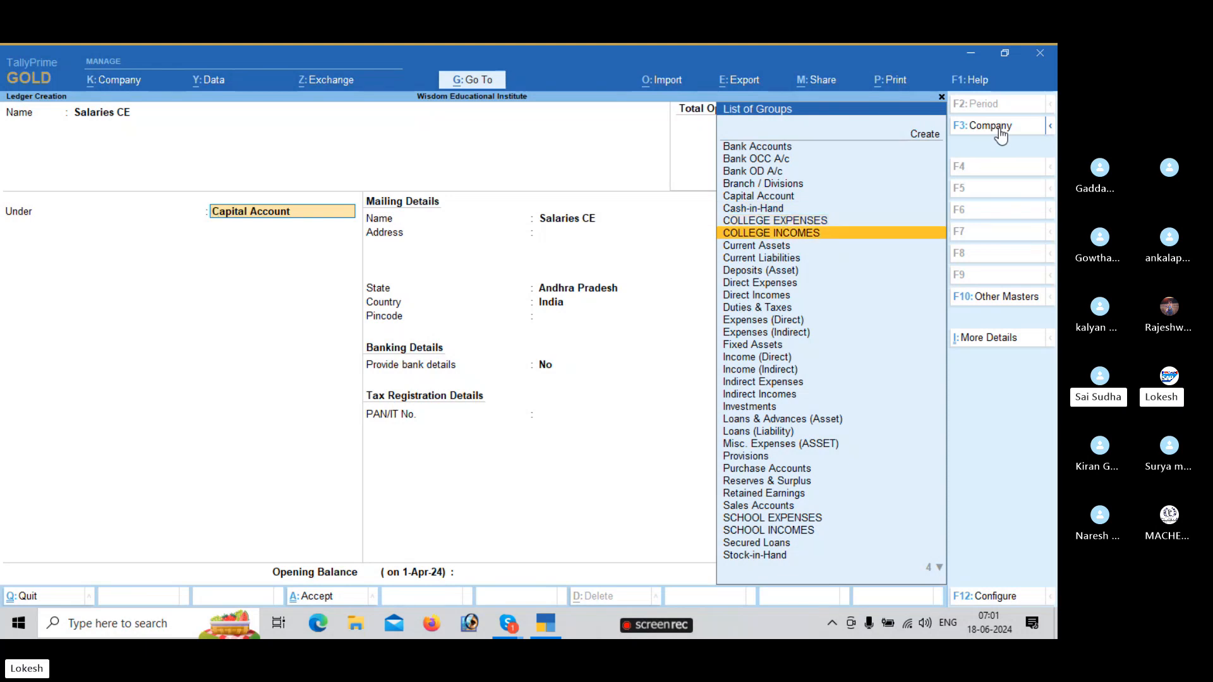
key("Down")
key("Down")
key("Down")
key("Down")
key("Down")
key("Down")
key("Down")
key("Down")
key("Down")
key("Down")
key("Down")
key("Down")
key("Down")
key("Down")
key("Down")
key("Down")
key("Down")
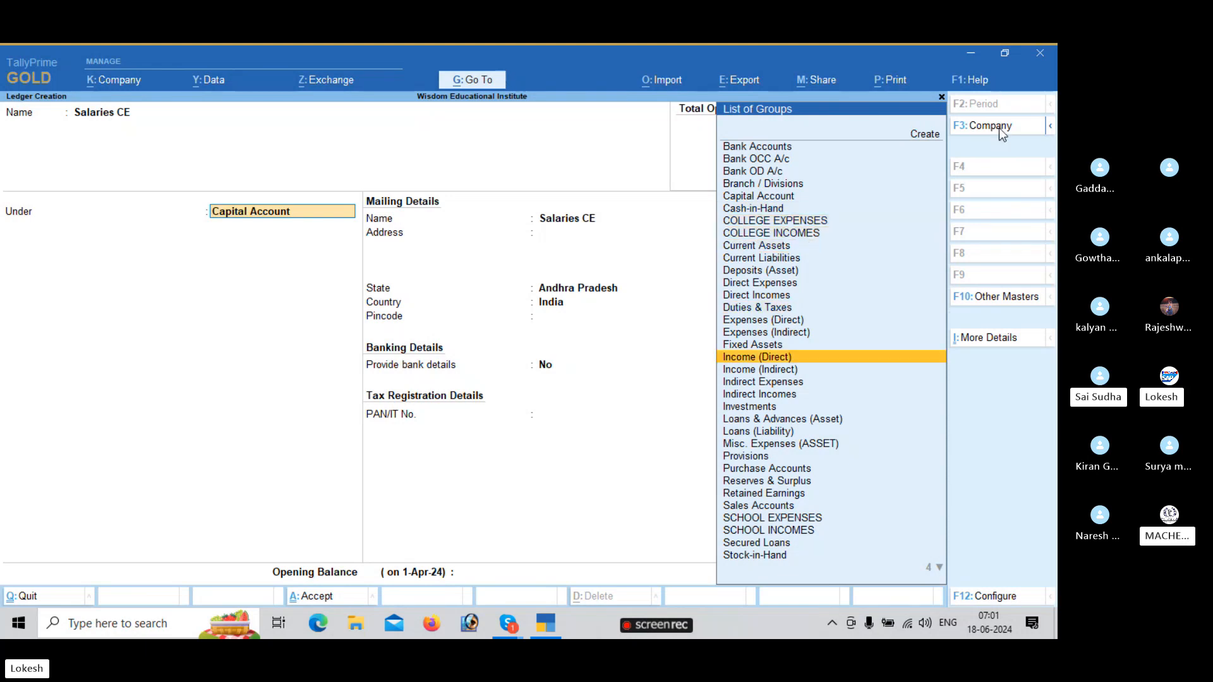
left_click(1000, 127)
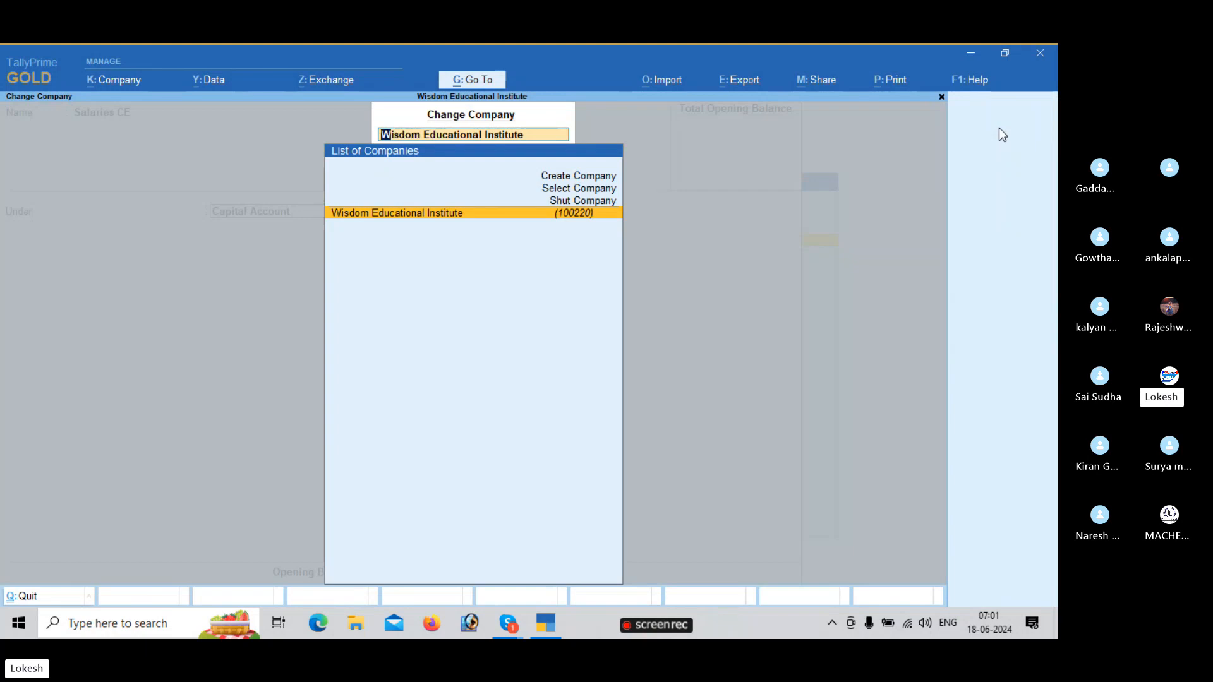
key("Escape")
key("Down")
key("Down")
key("Down")
key("Down")
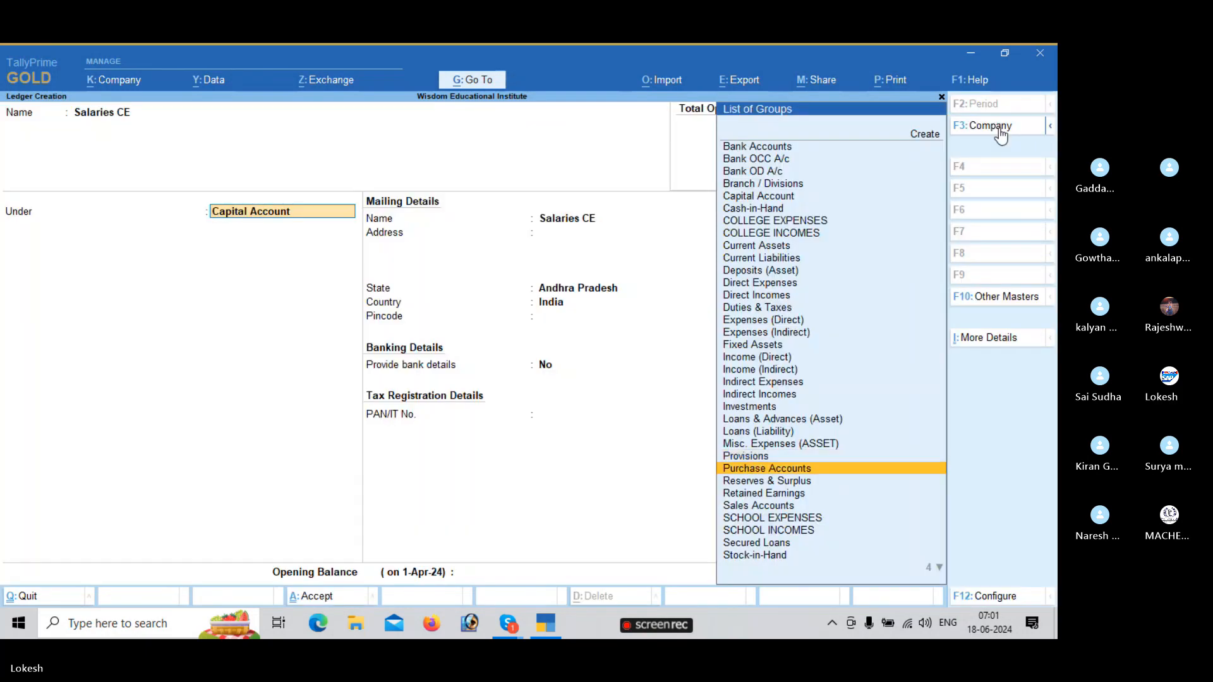
key("Down")
key("Down")
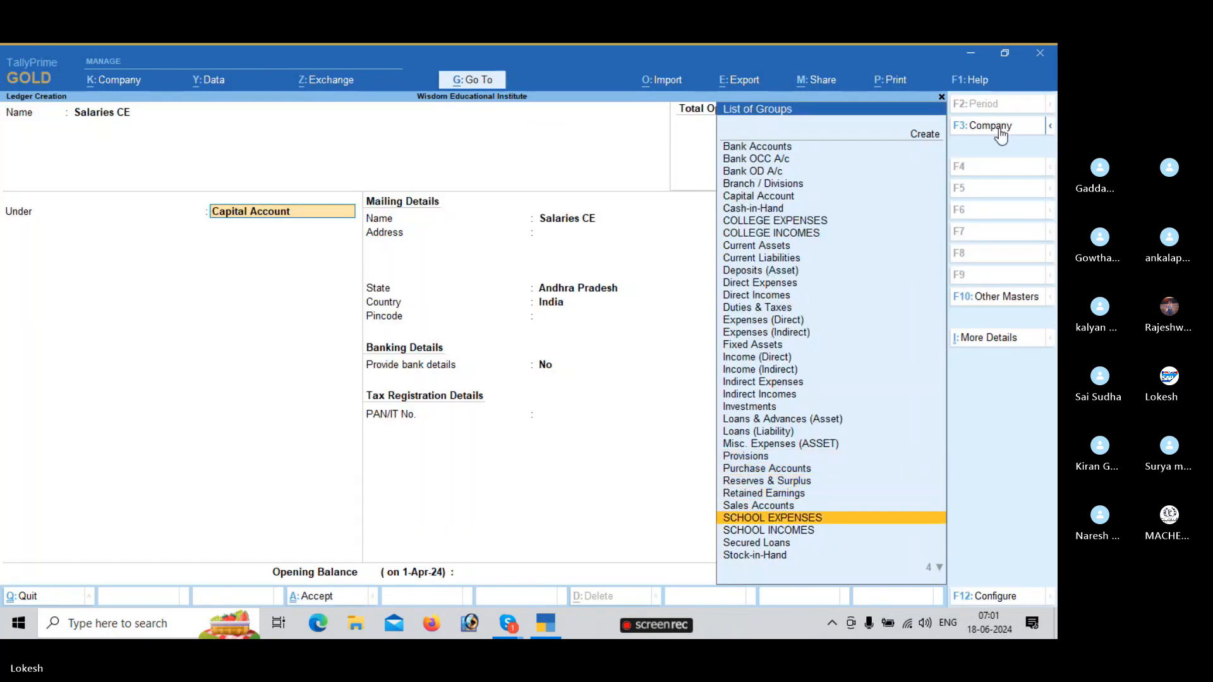
key("Up")
key("Up")
key("Up")
key("Up")
key("Up")
key("Up")
key("Up")
key("Up")
key("Up")
key("Up")
key("Up")
key("Up")
key("Up")
key("Up")
key("Up")
key("Up")
key("Up")
key("Up")
key("Up")
key("Up")
key("Up")
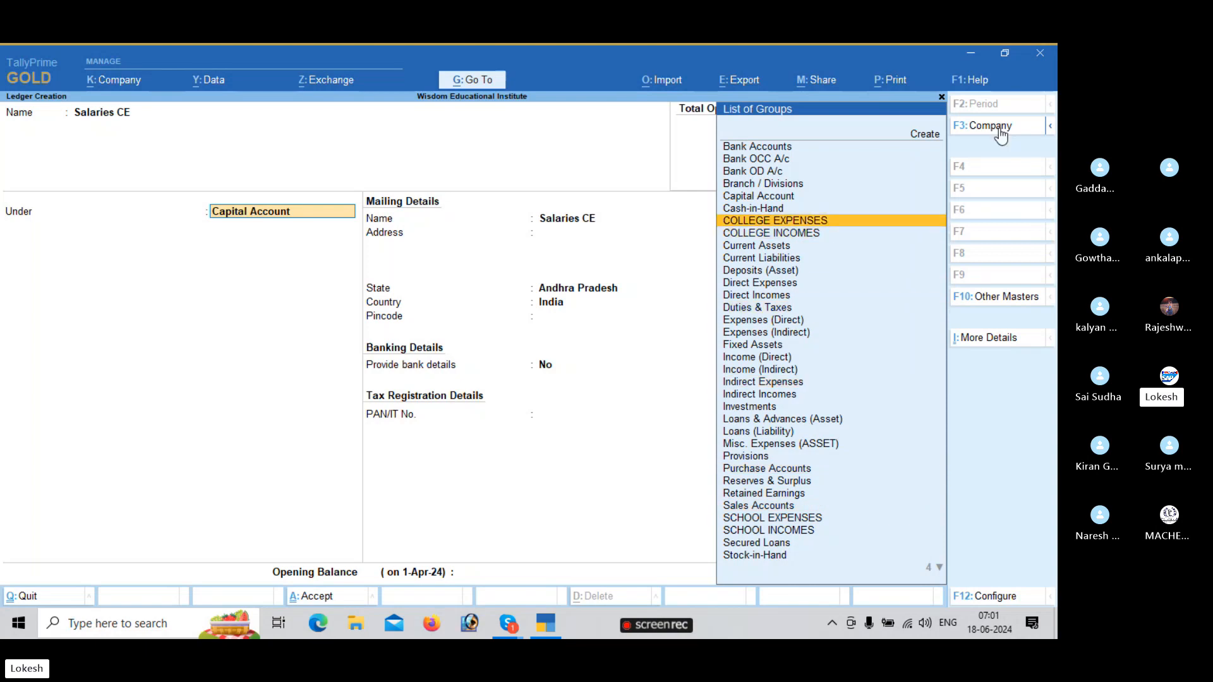
key("Return")
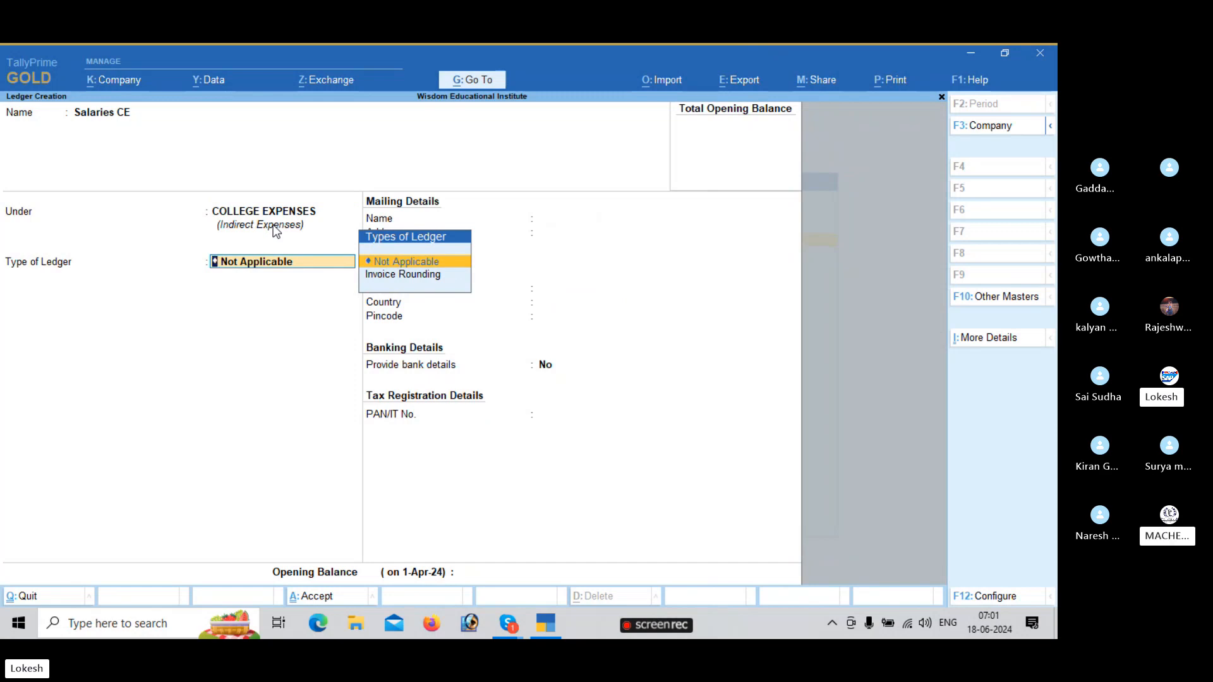
key("Return")
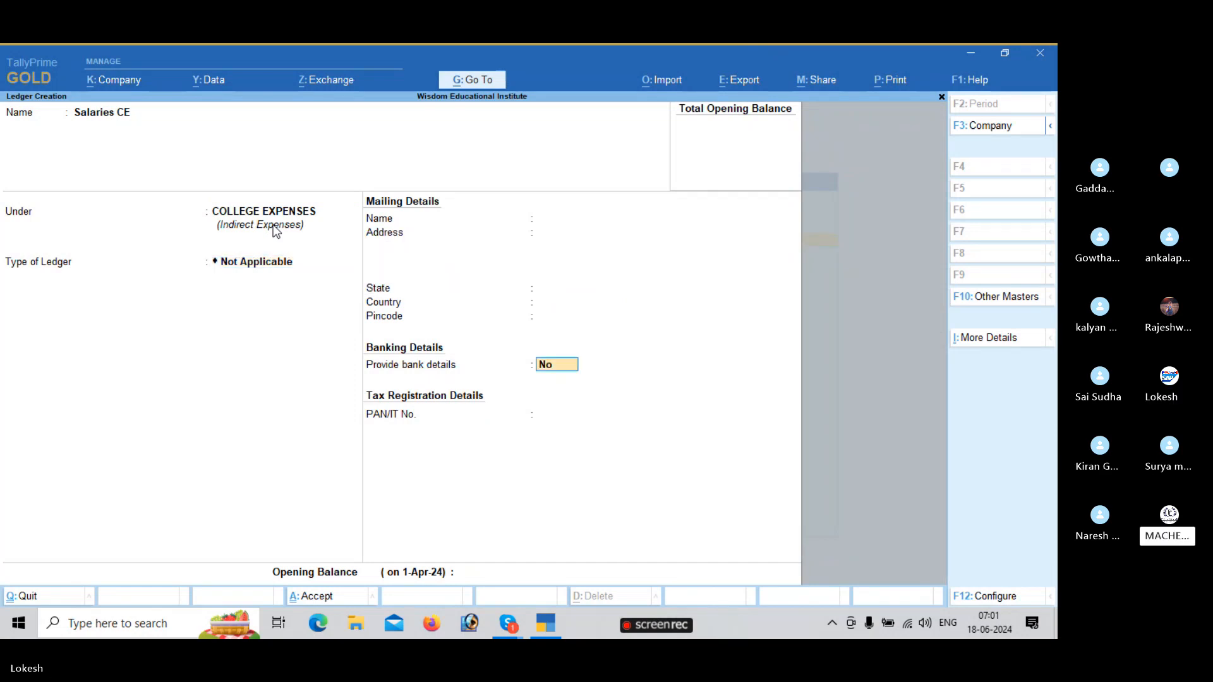
- Save the Salaries CE ledger without bank details, a PAN/IT number or an opening balance
key("Return")
key("Return")
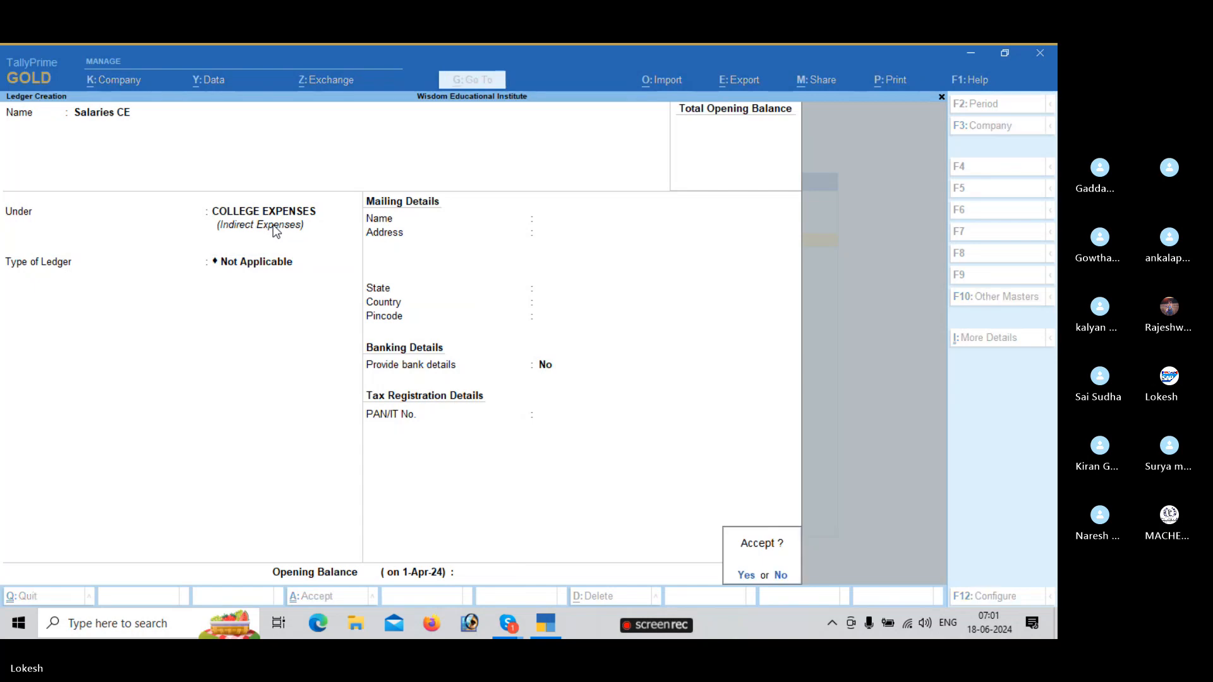
key("Return")
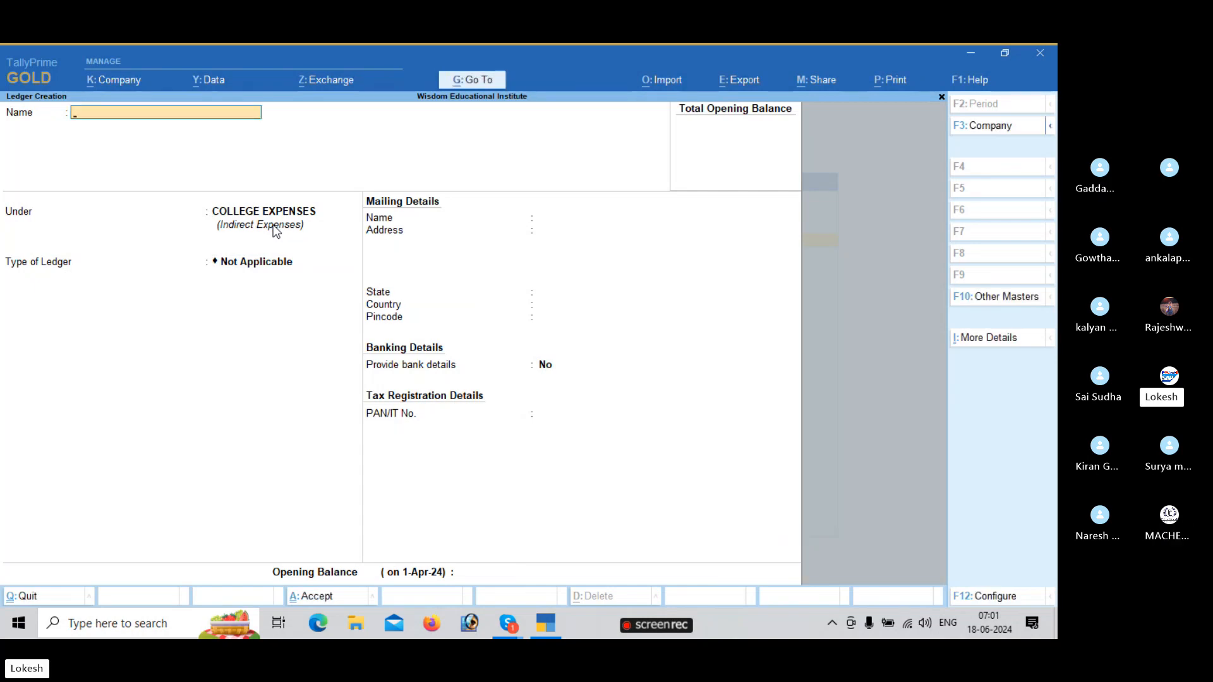
- Create a ledger named Rent CE under COLLEGE EXPENSES, keeping the remaining details at their defaults and the opening balance empty
type("RAENT")
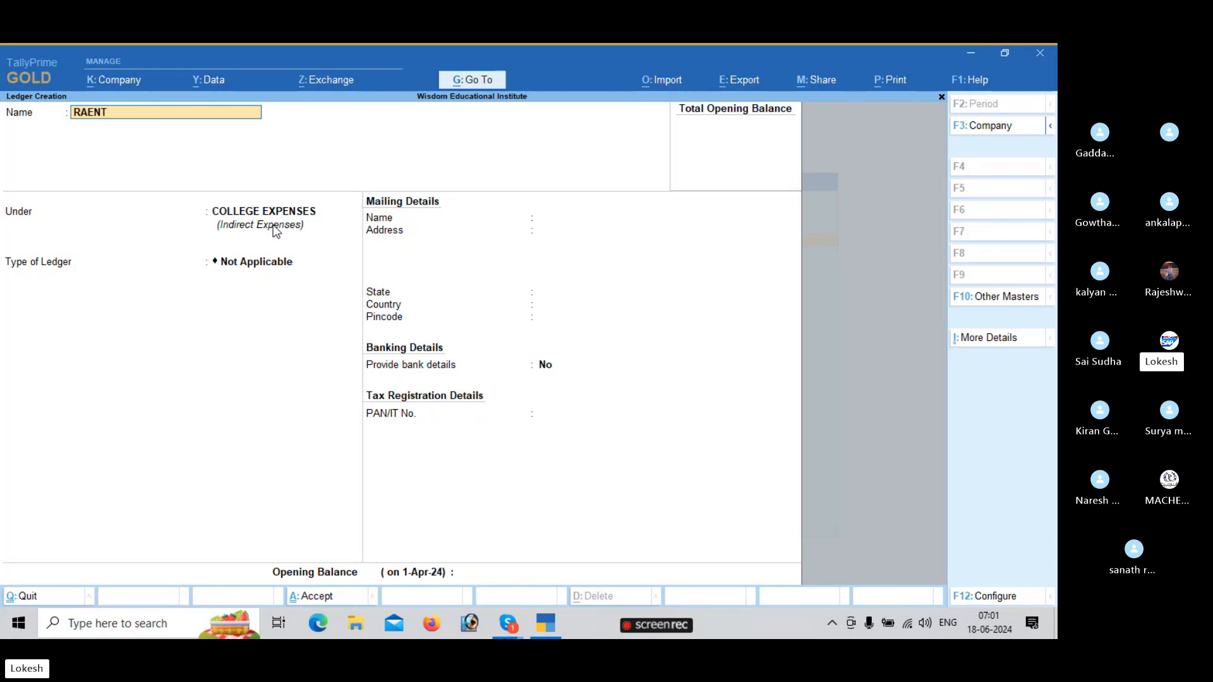
key("BackSpace")
key("BackSpace")
key("BackSpace")
key("BackSpace")
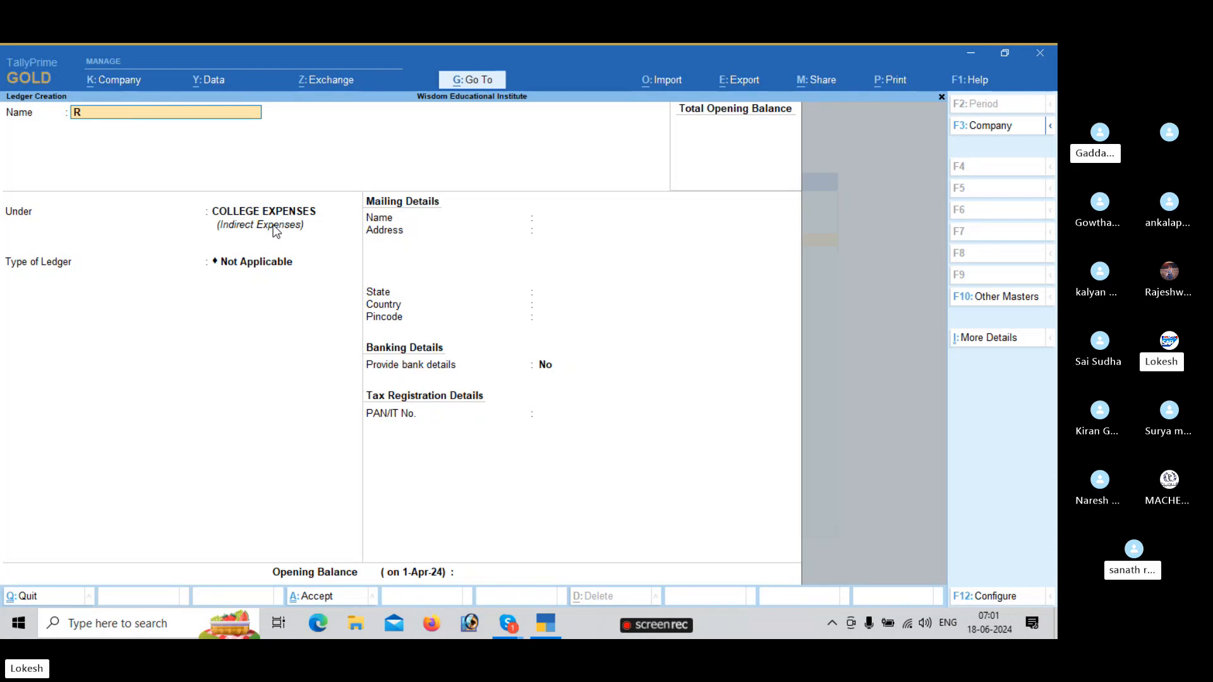
type("ent CE")
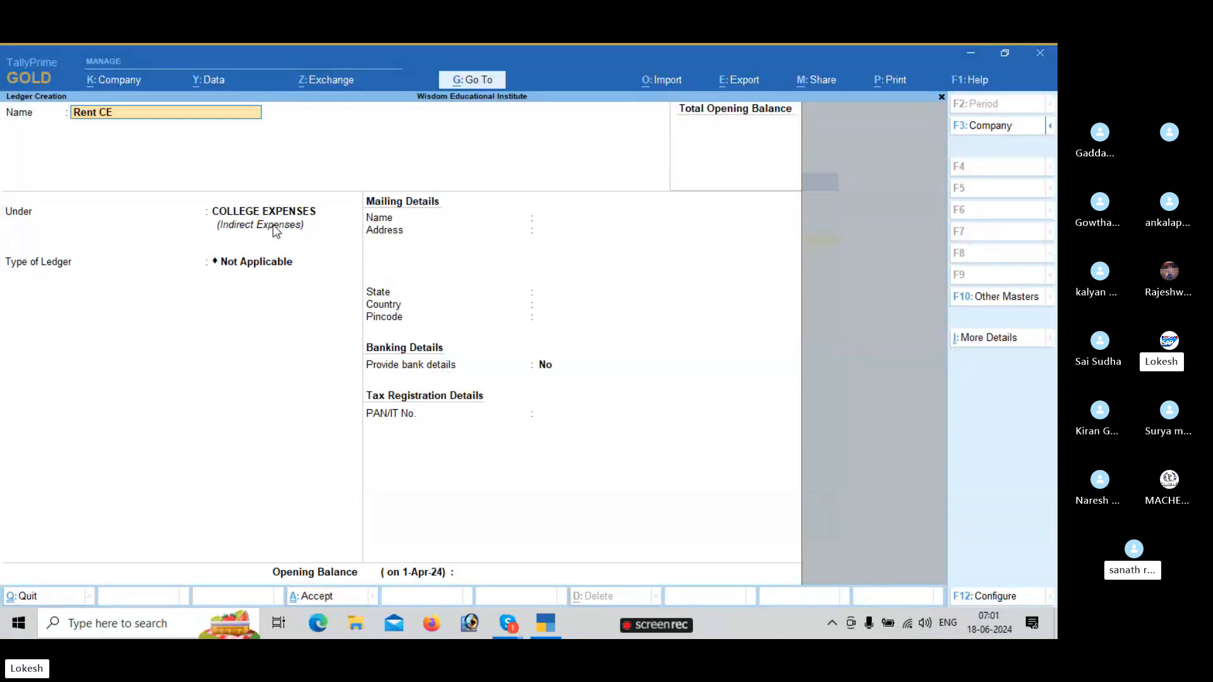
key("Return")
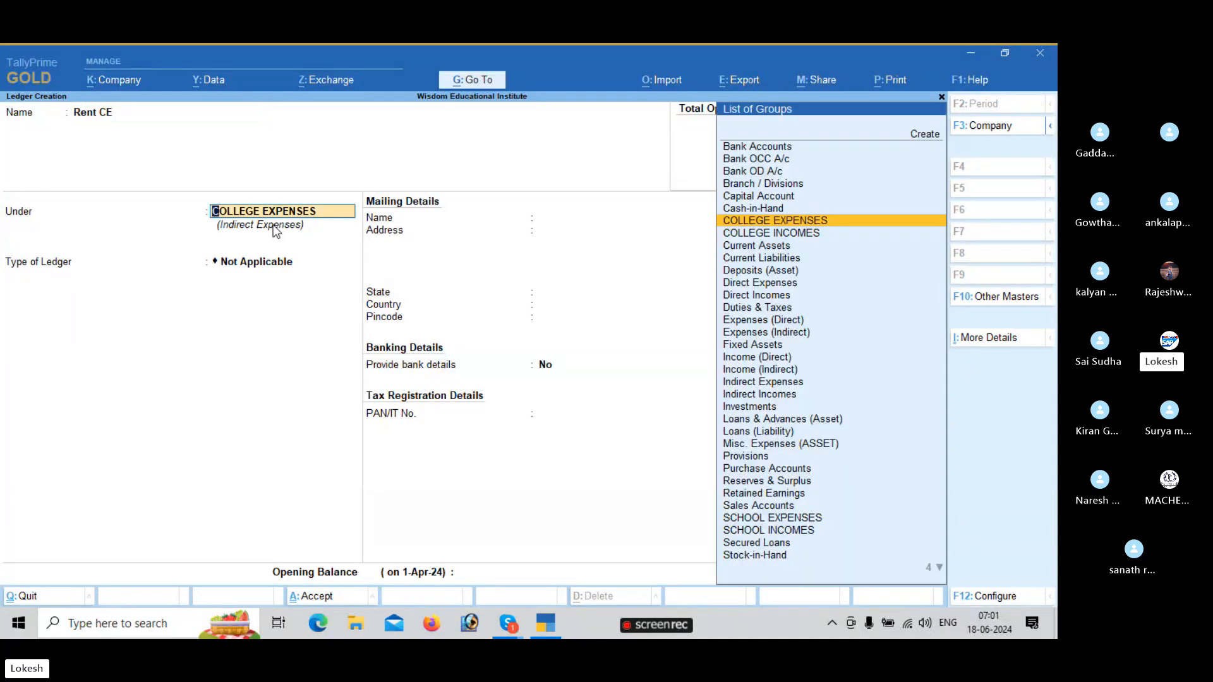
key("Return")
key("Return")
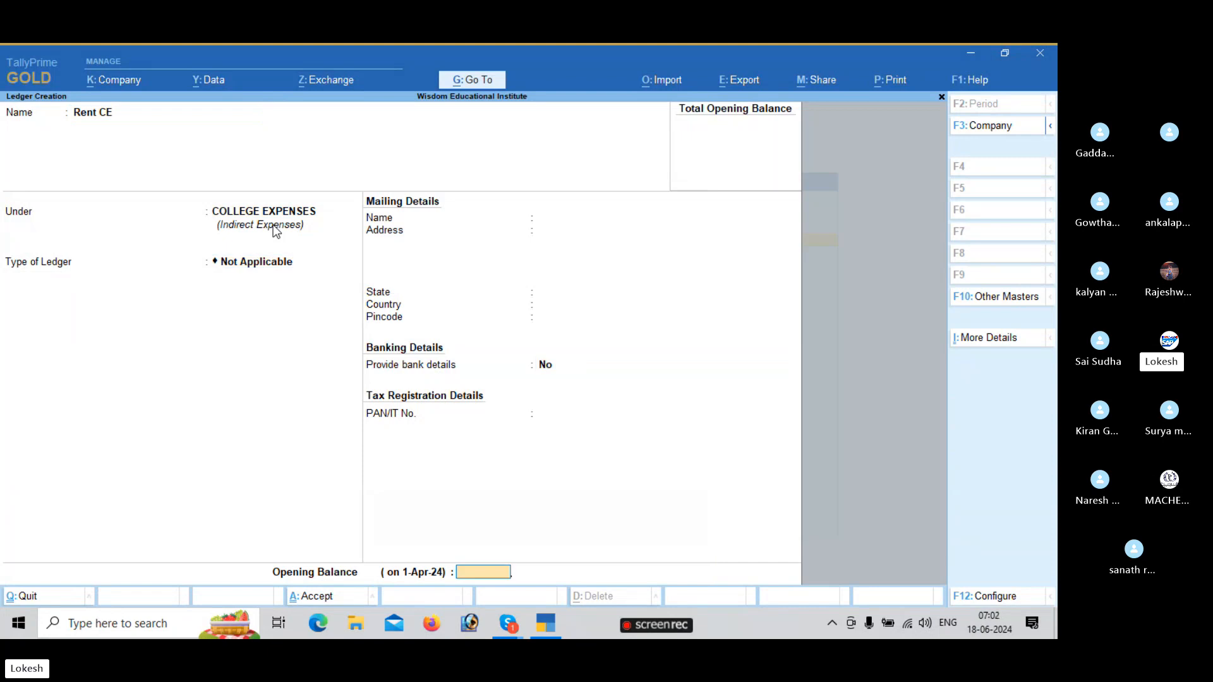
key("Return")
key("Return")
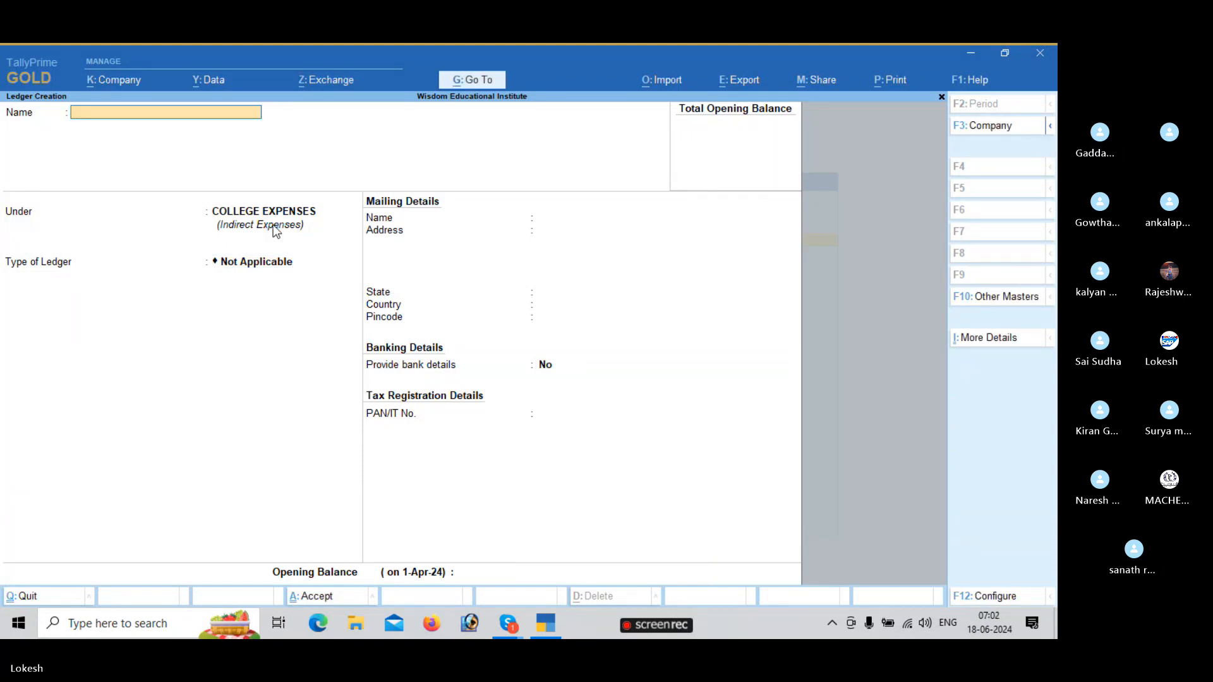
- Create a ledger named Tele Bill CE under COLLEGE EXPENSES and save it with default details and no opening balance
type("TELE")
key("BackSpace")
key("BackSpace")
key("BackSpace")
type("ele Bill")
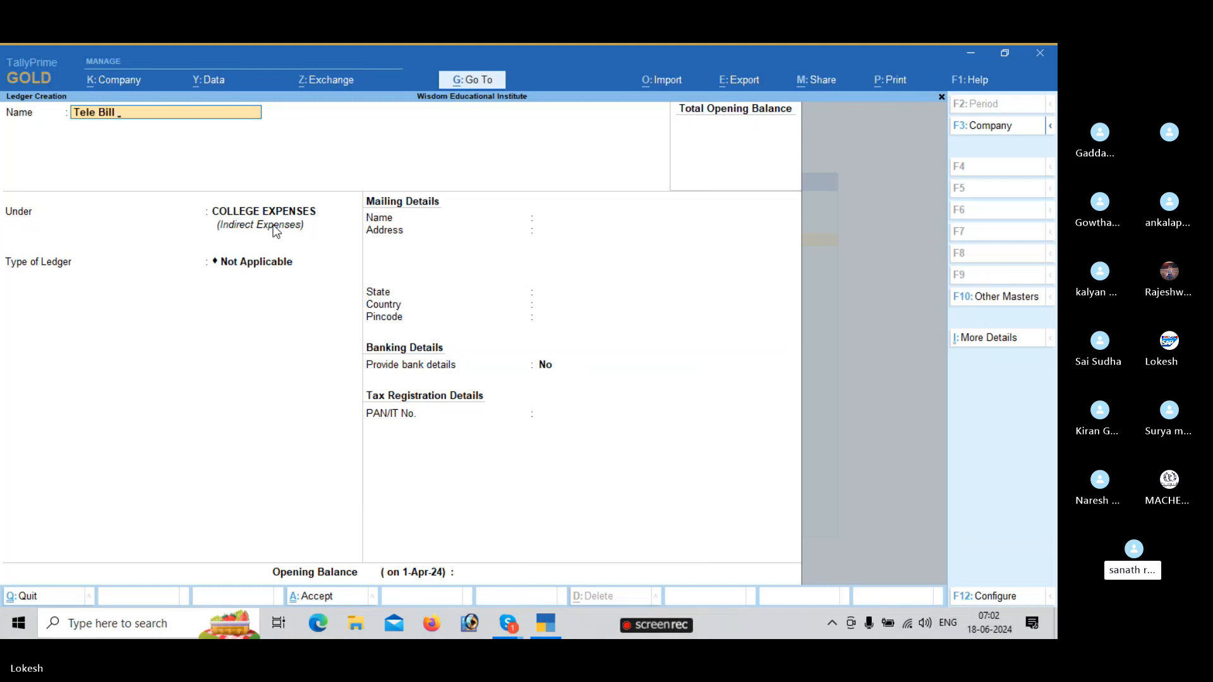
type(" CE")
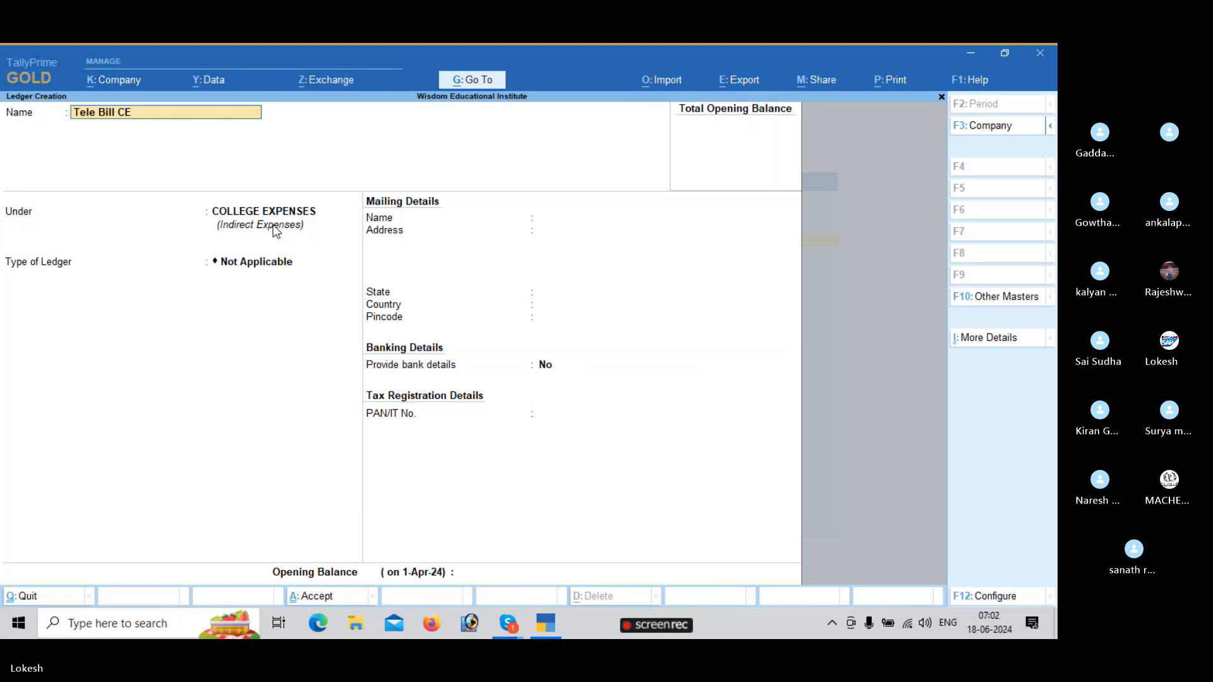
key("Return")
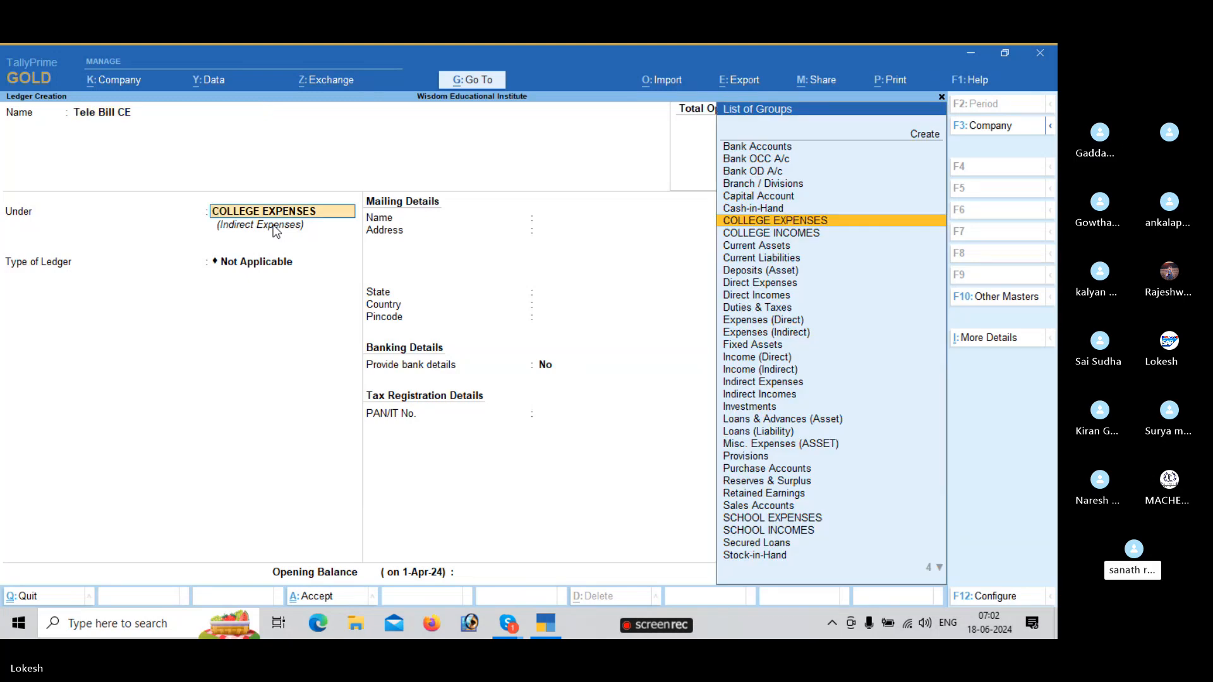
key("Return")
key("Return")
key("Return")
key("Return")
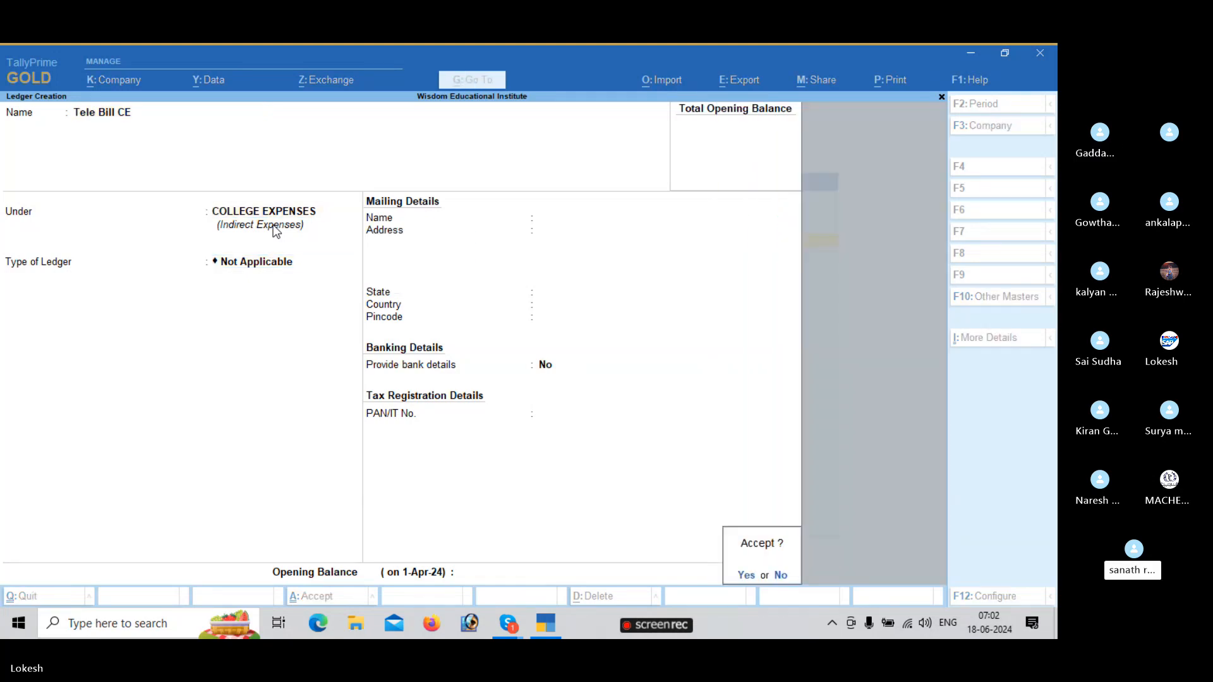
key("Return")
- Create a ledger named Electricity Bill CE under COLLEGE EXPENSES and save it with default details and no opening balance
type("ELE")
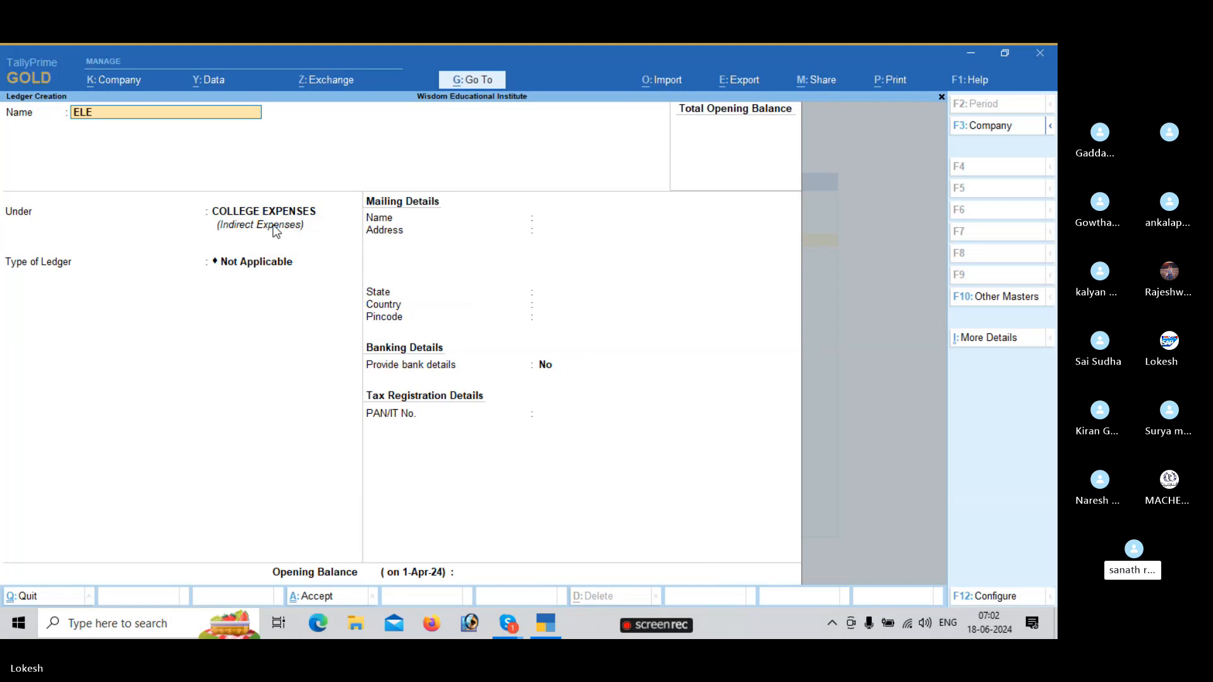
key("BackSpace")
key("BackSpace")
type("lectric")
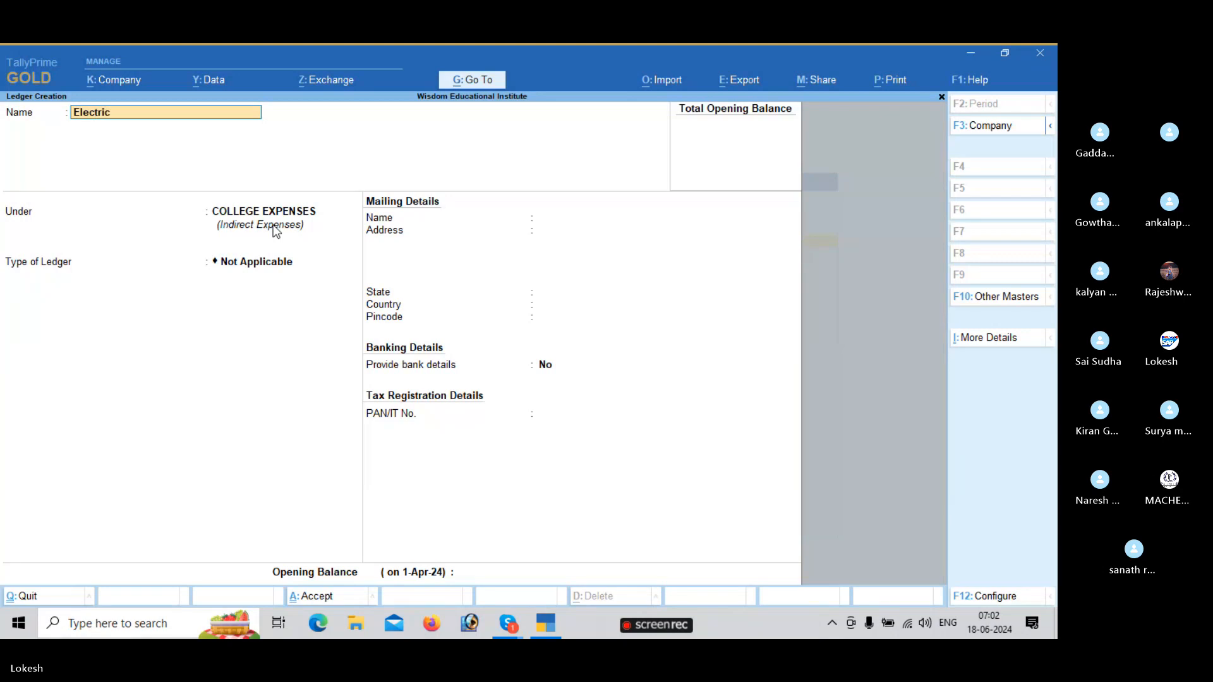
type("ity Bill CE")
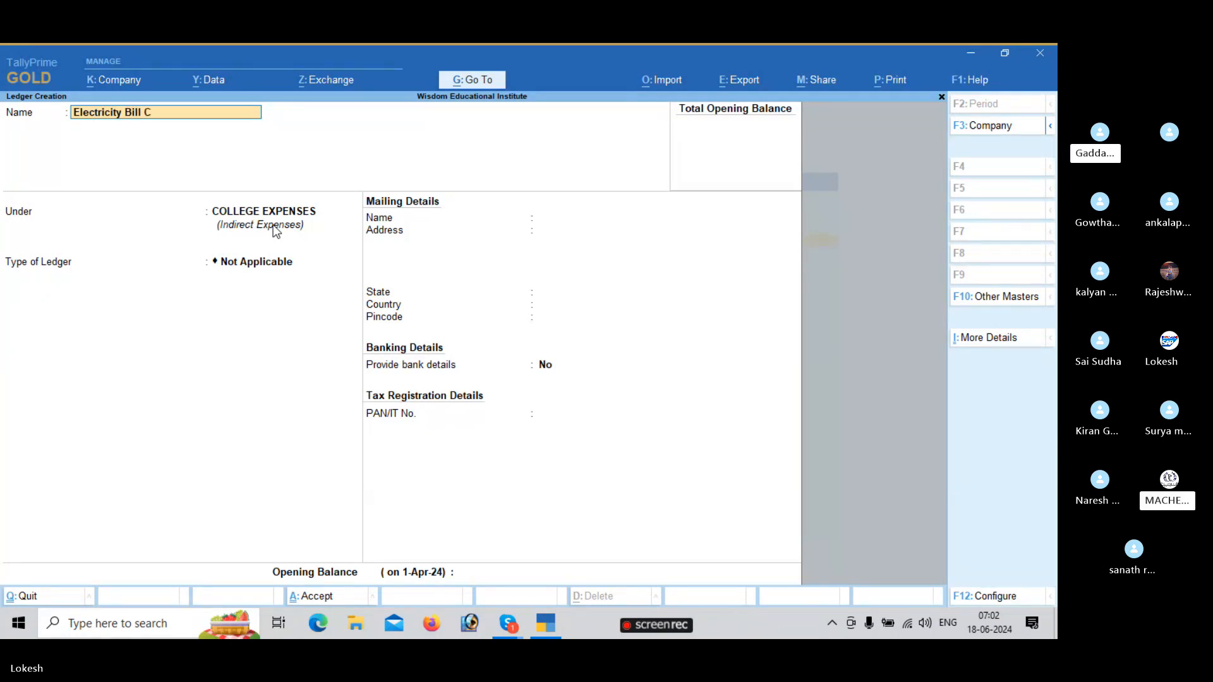
key("Return")
key("Return")
key("Return")
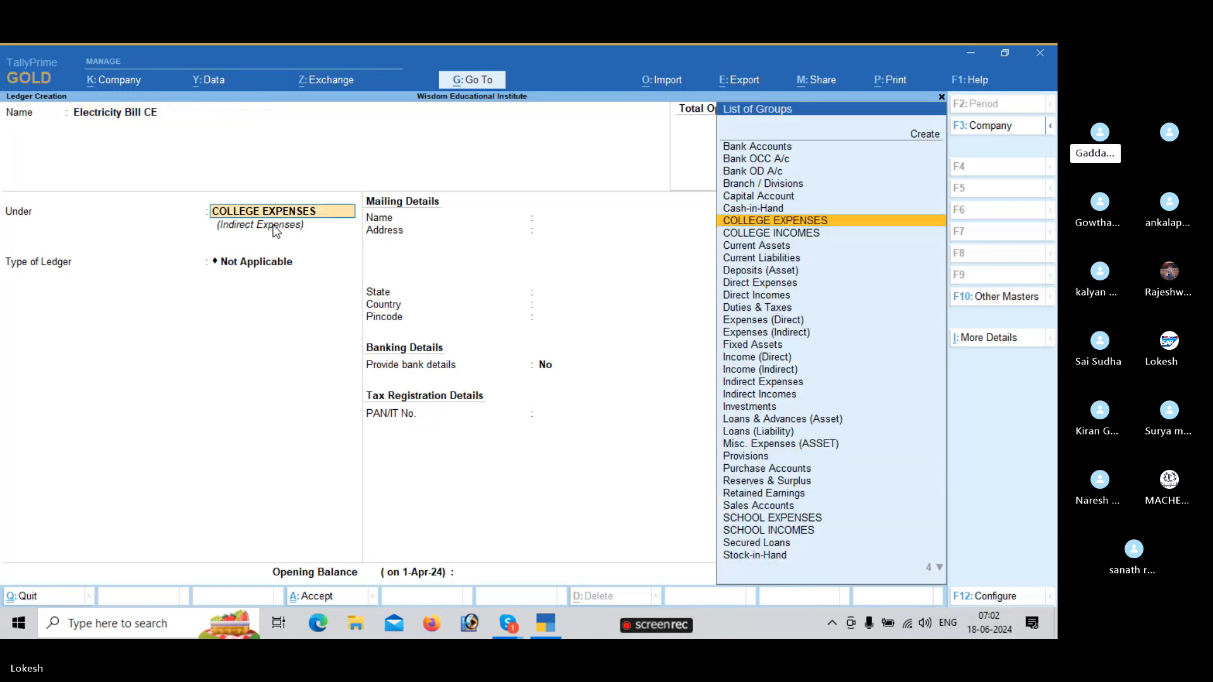
key("Return")
key("Return")
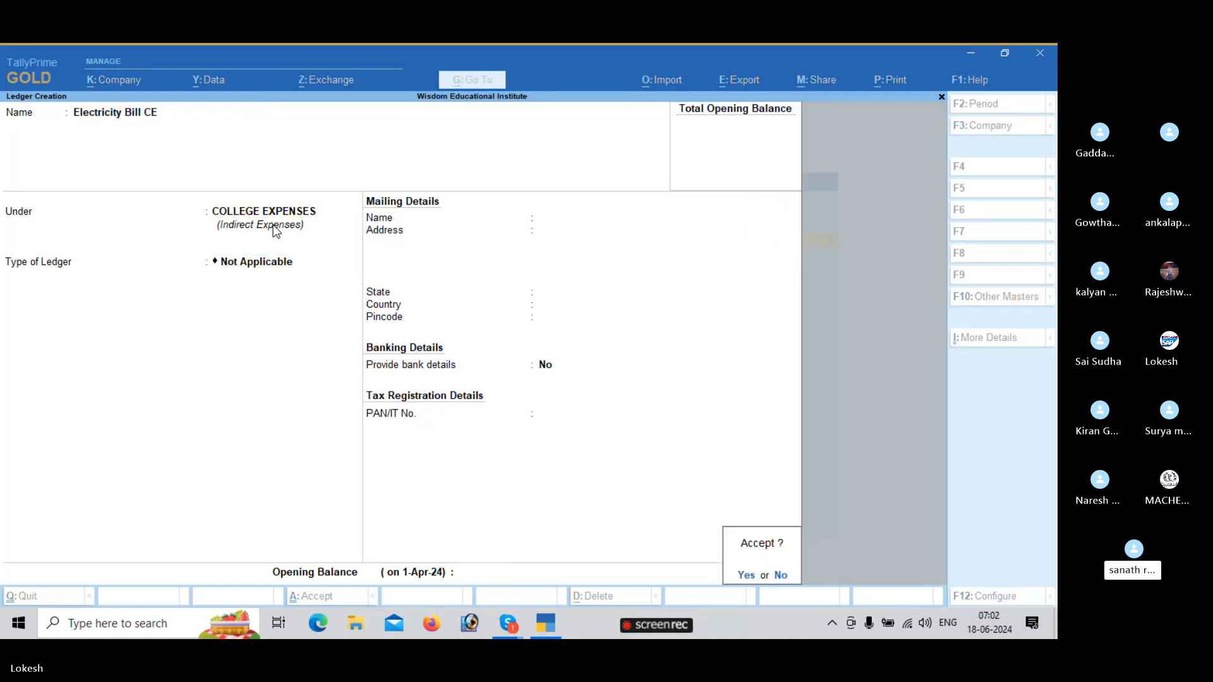
- Name the next new ledger Registration Form Exp CE
type("Re")
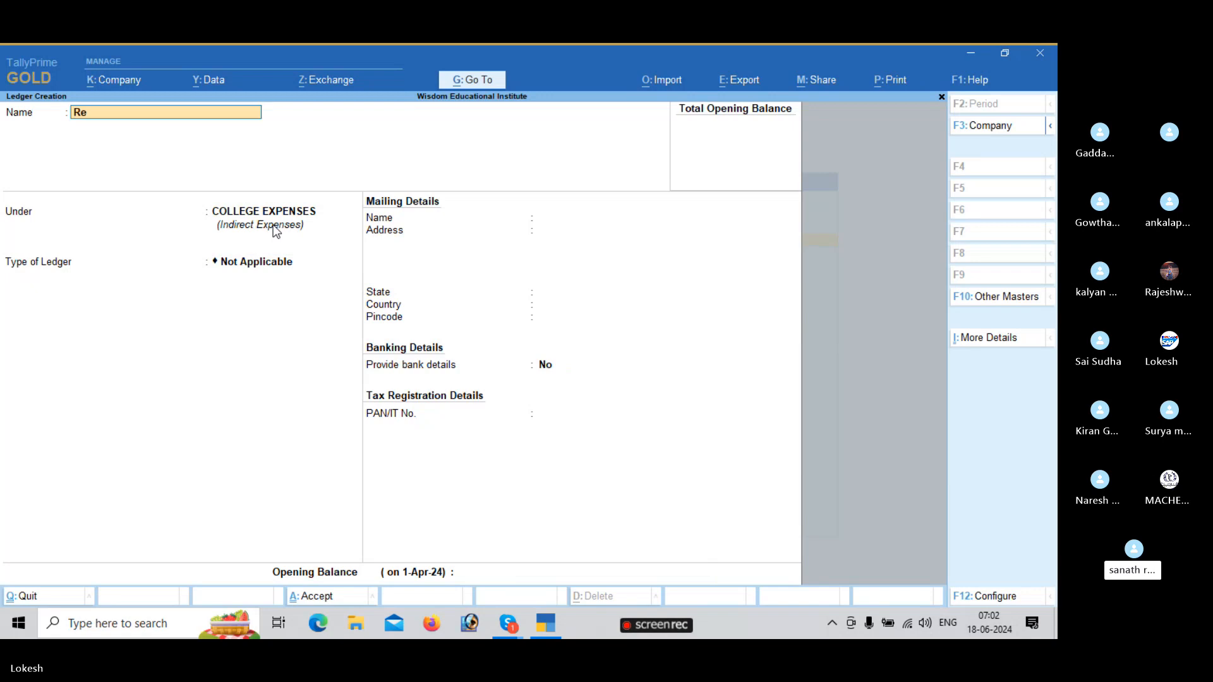
type("gis")
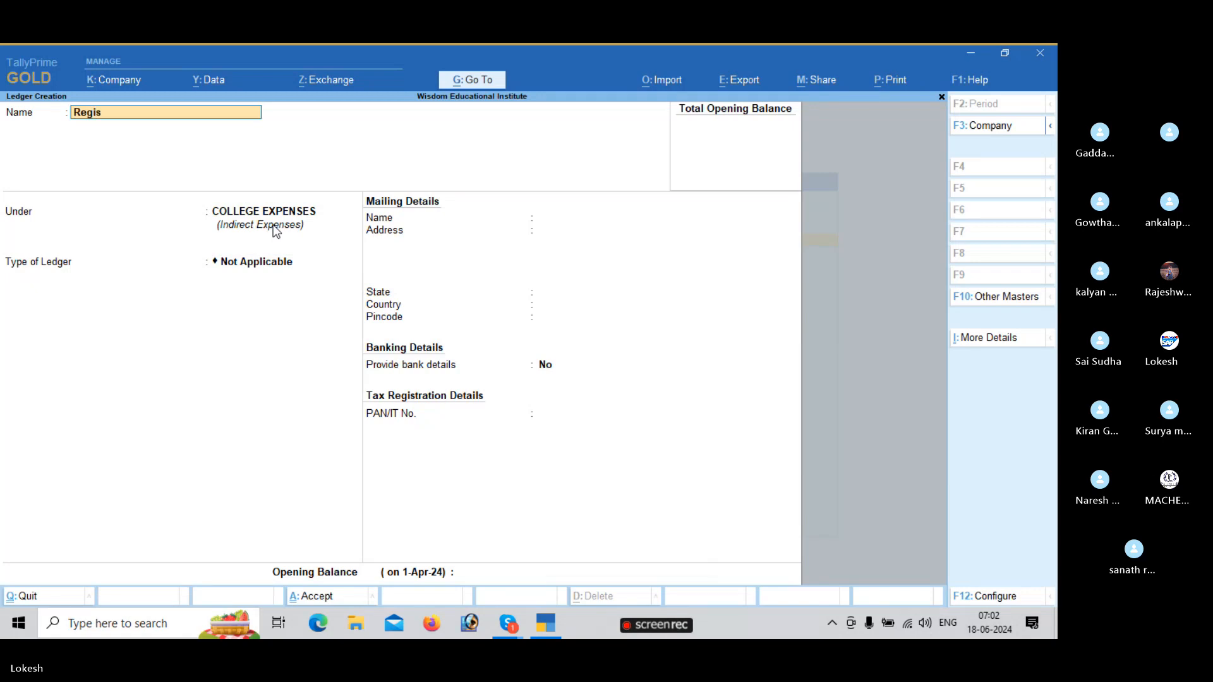
type("tration")
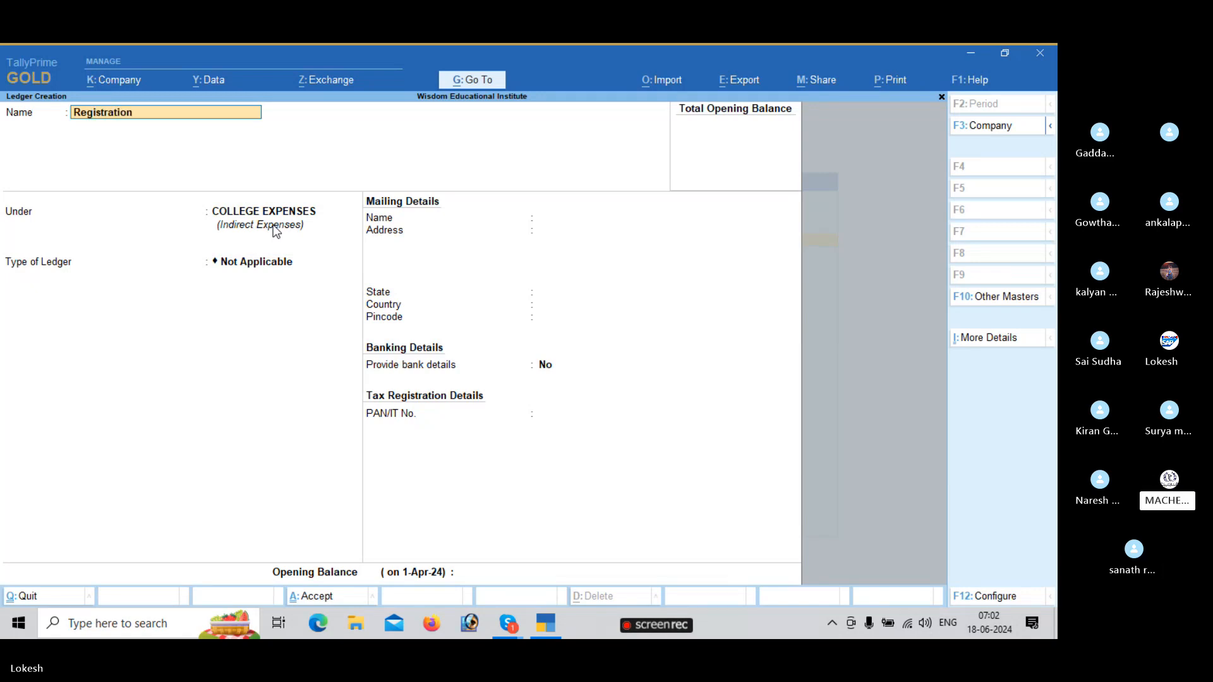
type(" Form e")
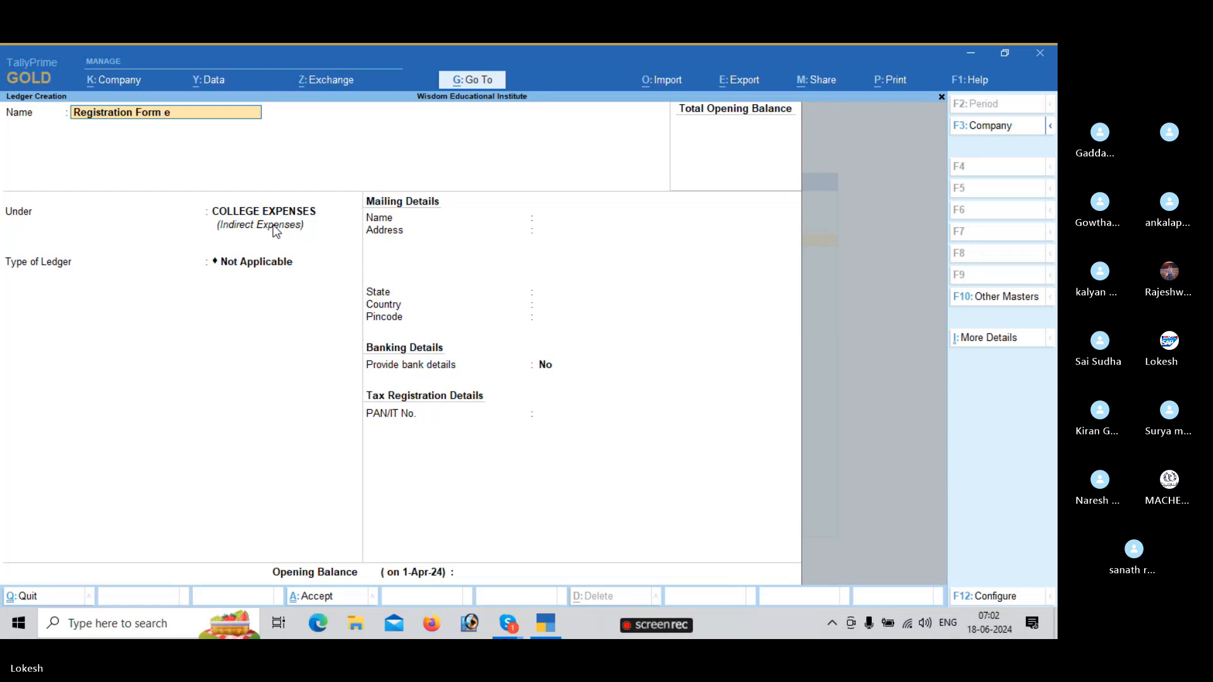
key("BackSpace")
type("Exp c")
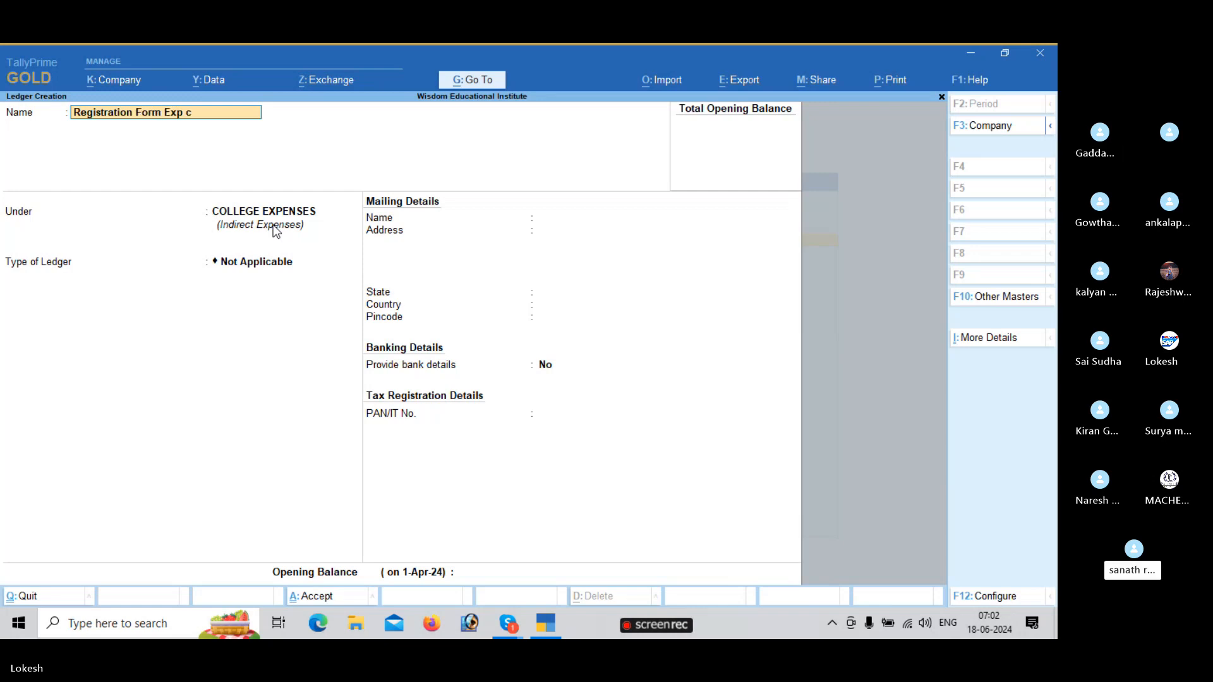
key("BackSpace")
type("CE")
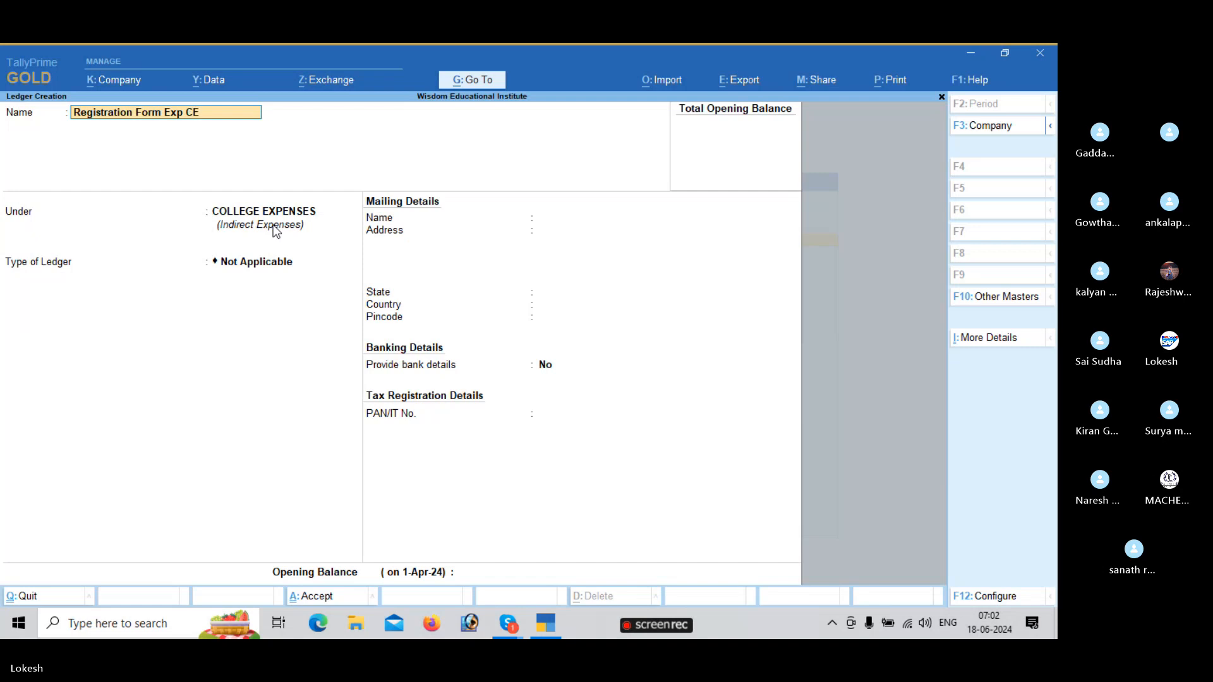
- Keep the Registration Form Exp CE ledger under COLLEGE EXPENSES with type Not Applicable and no bank details, and save it
key("Return")
key("Return")
key("Return")
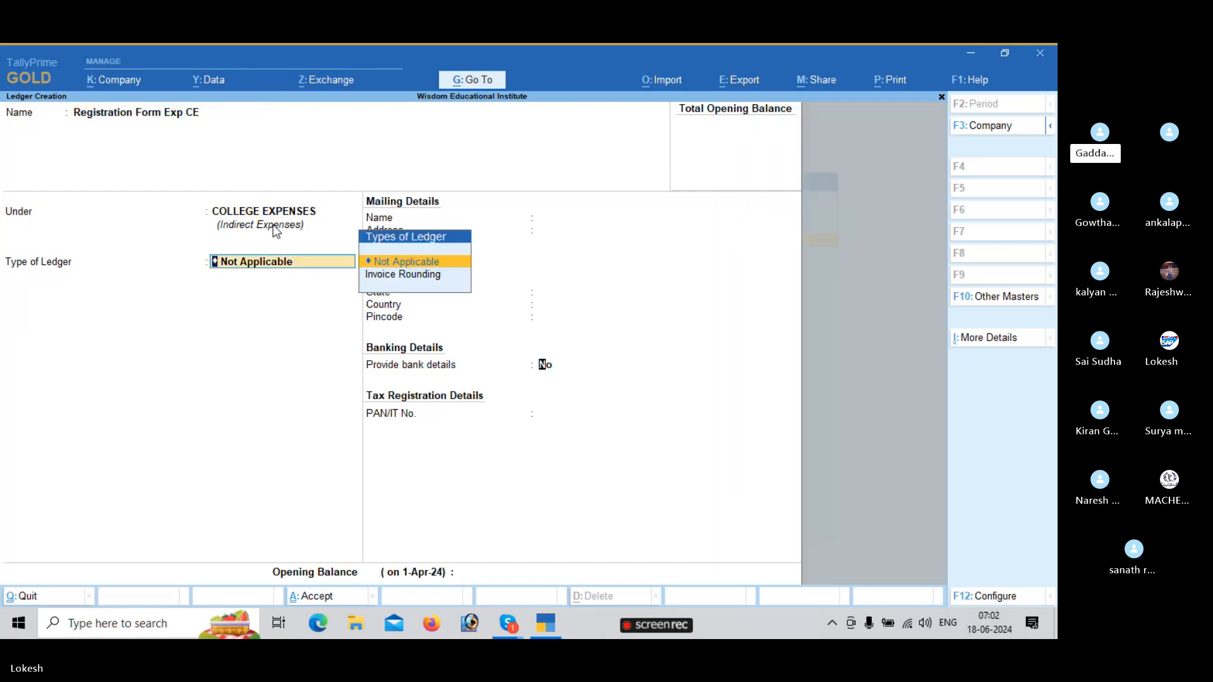
key("Return")
key("Return")
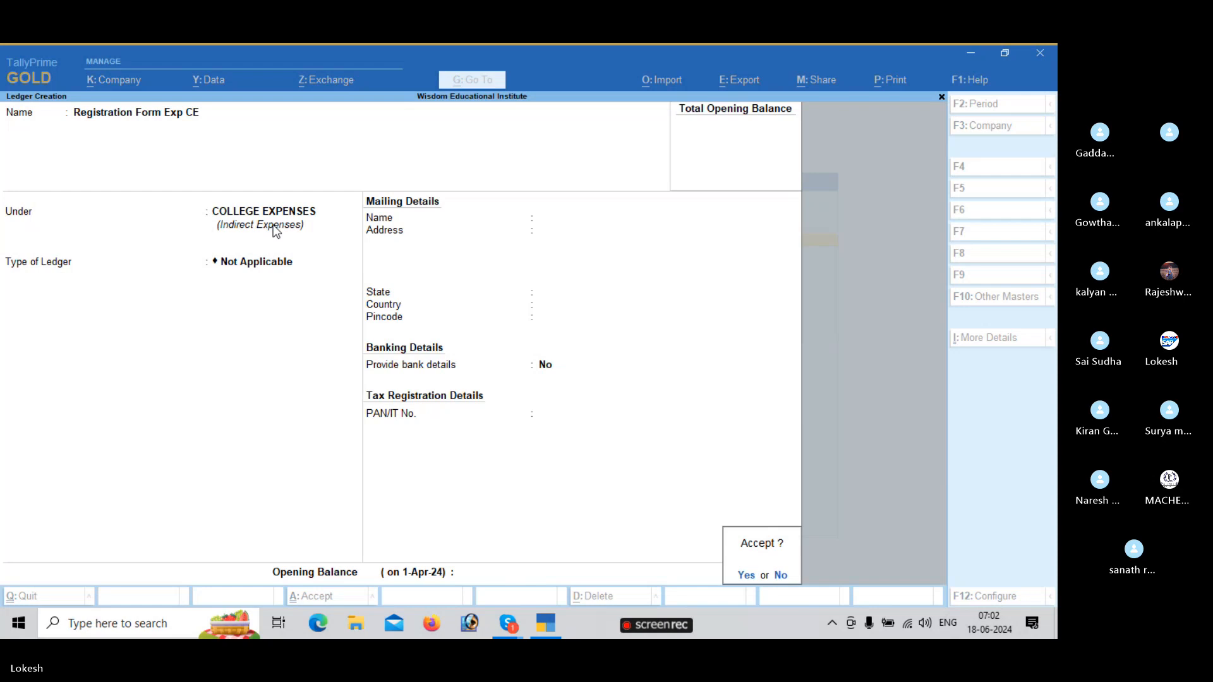
key("Return")
- Create a ledger named Traveling Exp CE under COLLEGE EXPENSES and save it with default details and no opening balance
type("T")
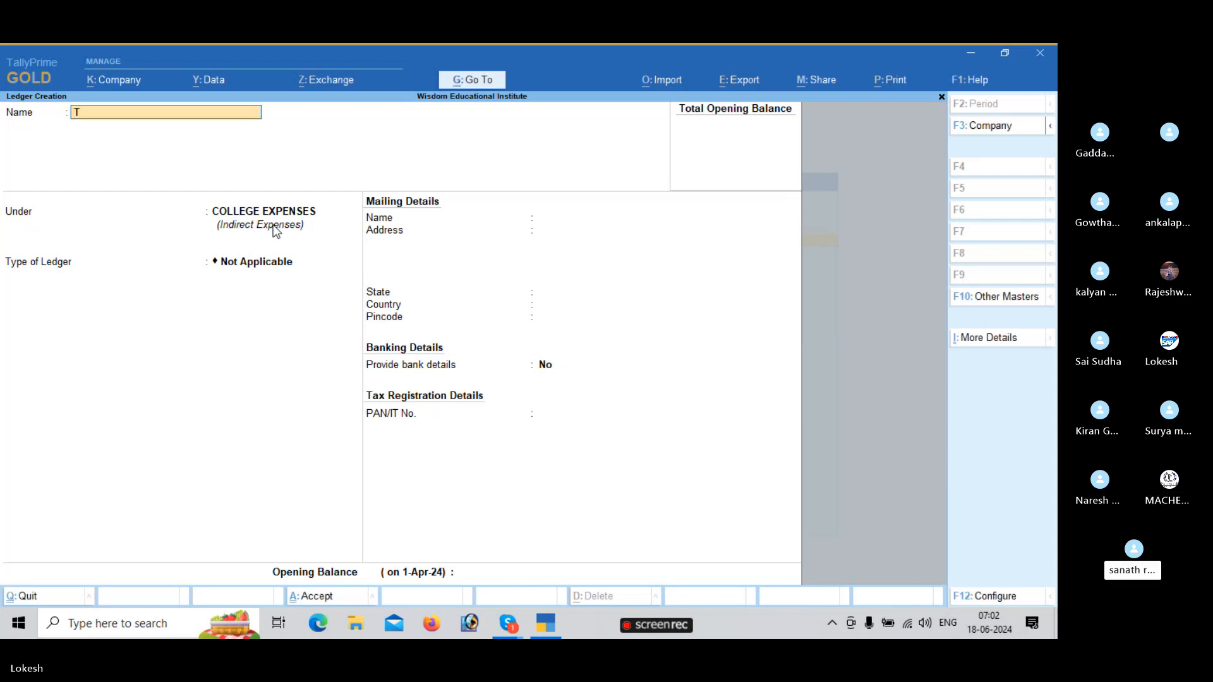
type("ravel")
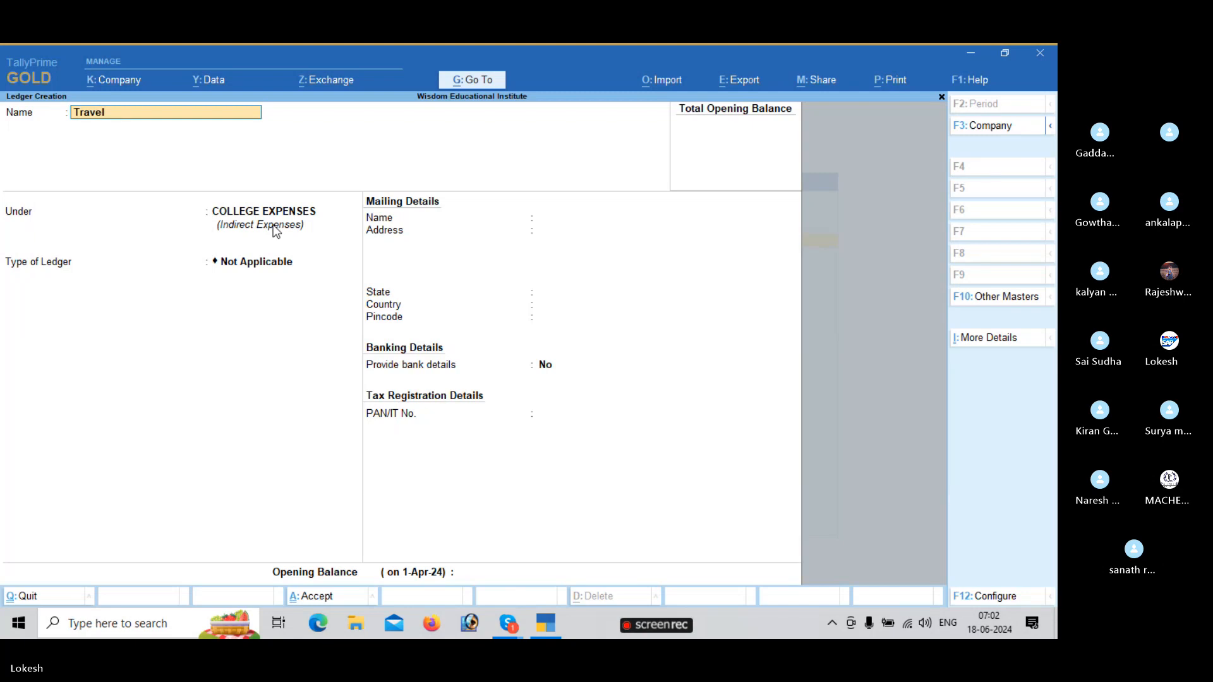
type("ing Exp CE")
key("Return")
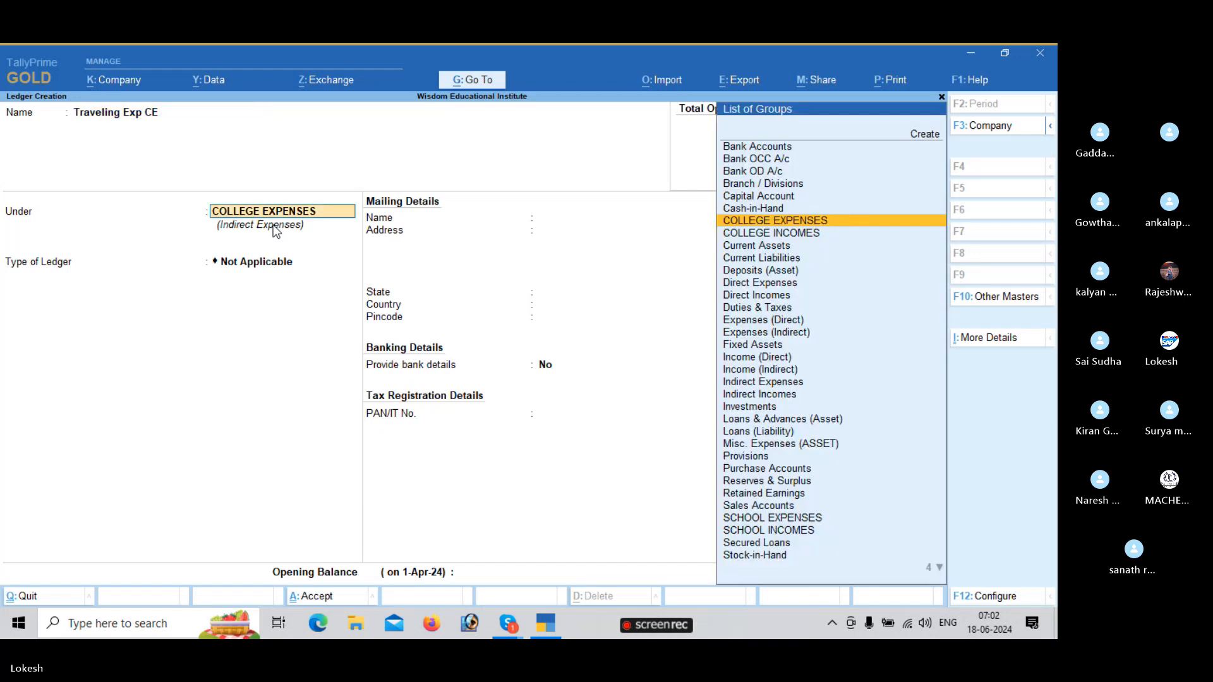
key("Return")
key("Return")
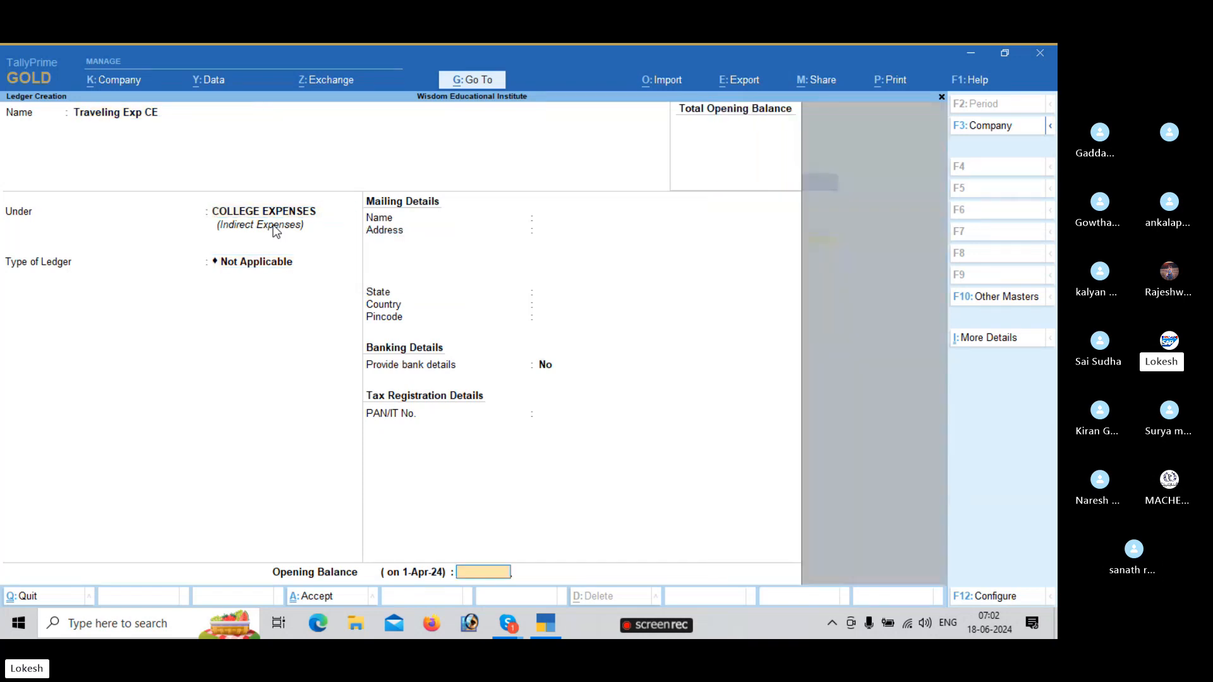
key("Return")
key("Return")
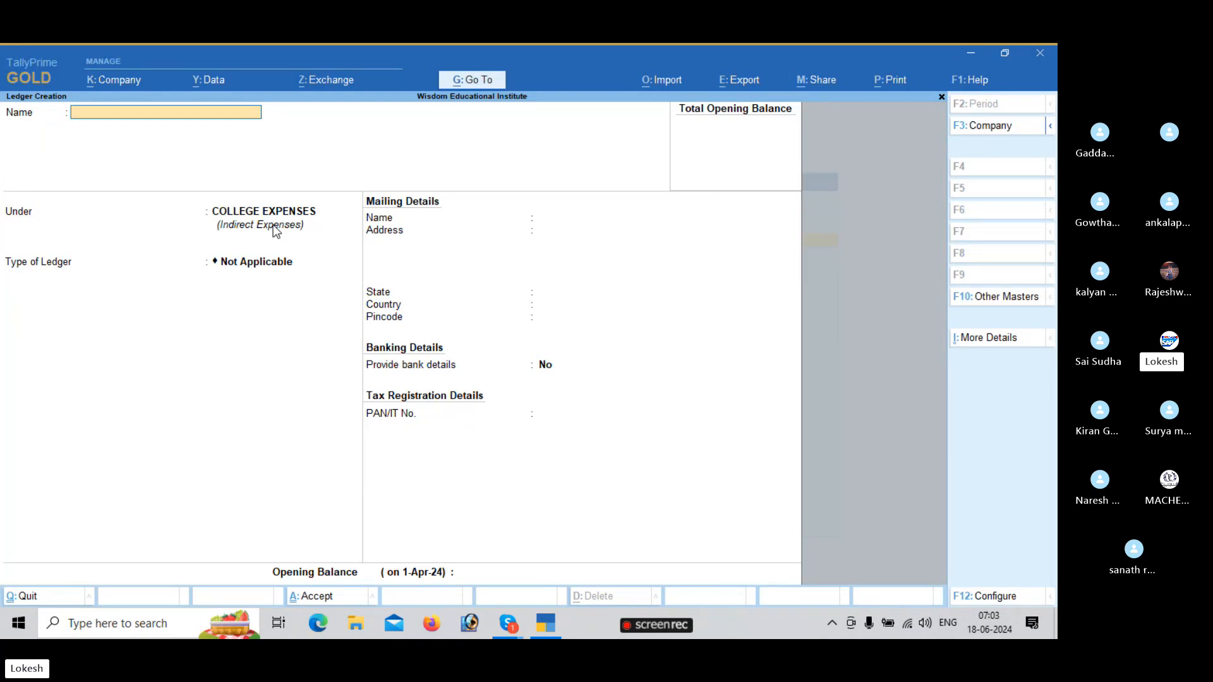
- Name the next new ledger Admission Fee CI and place it under COLLEGE INCOMES
type("Ad")
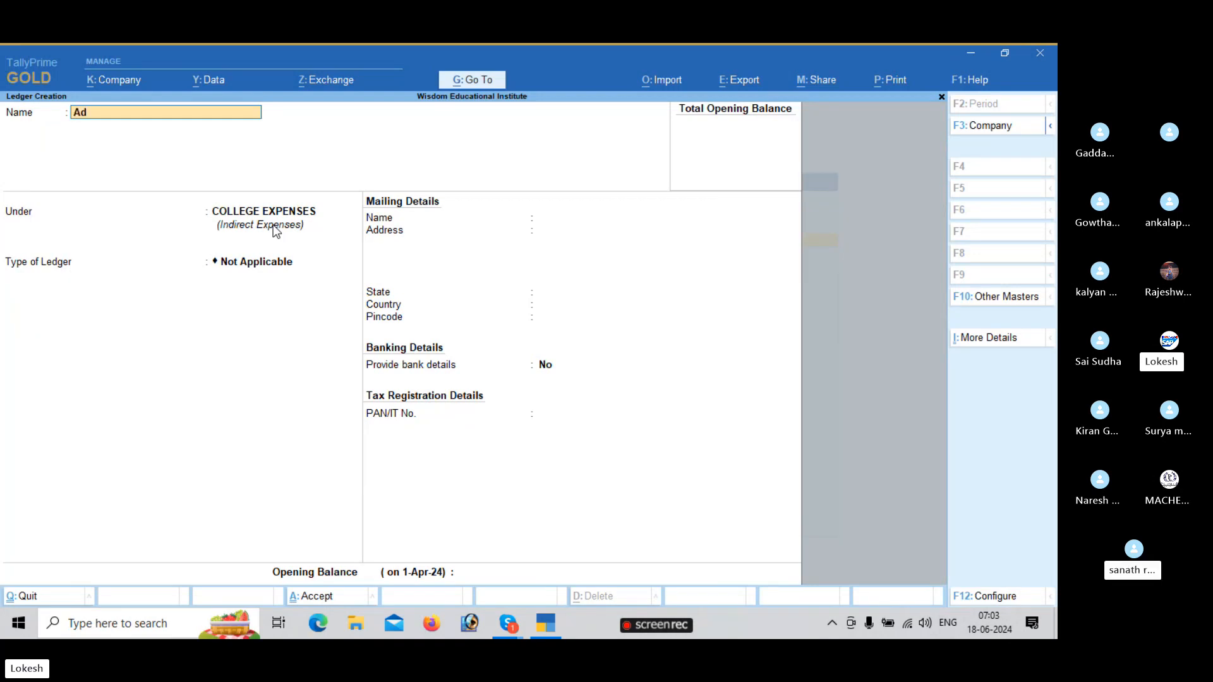
type("mission")
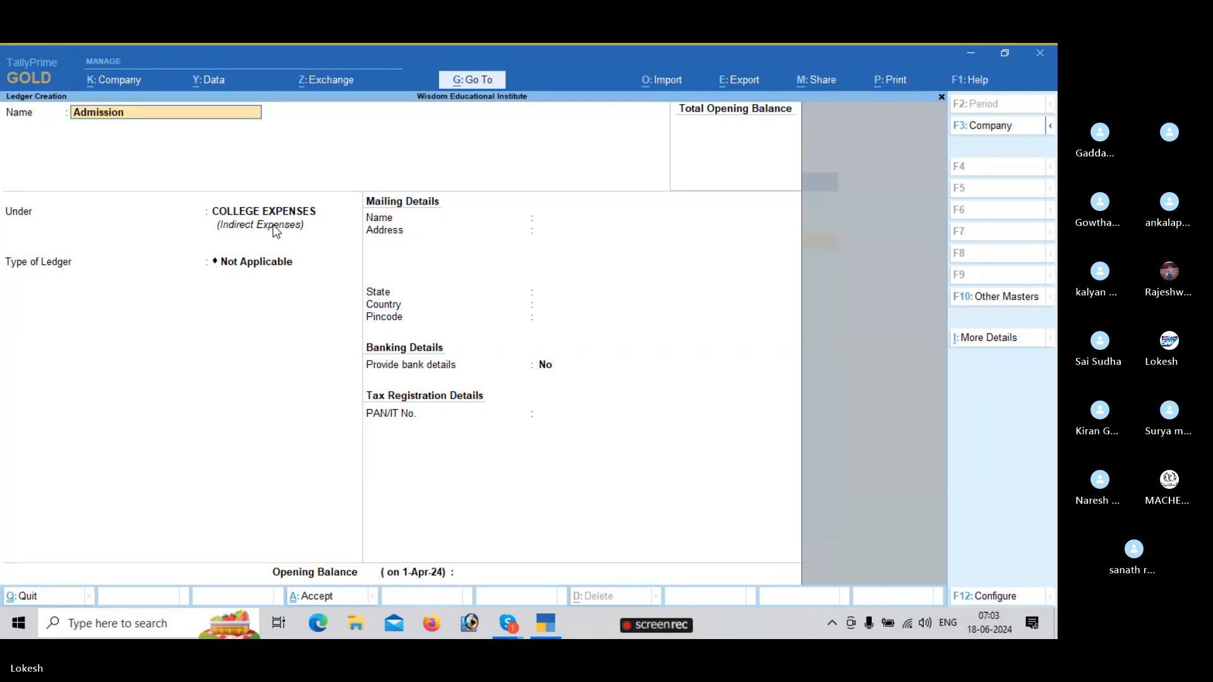
type(" Fee CE")
key("BackSpace")
type("e")
key("BackSpace")
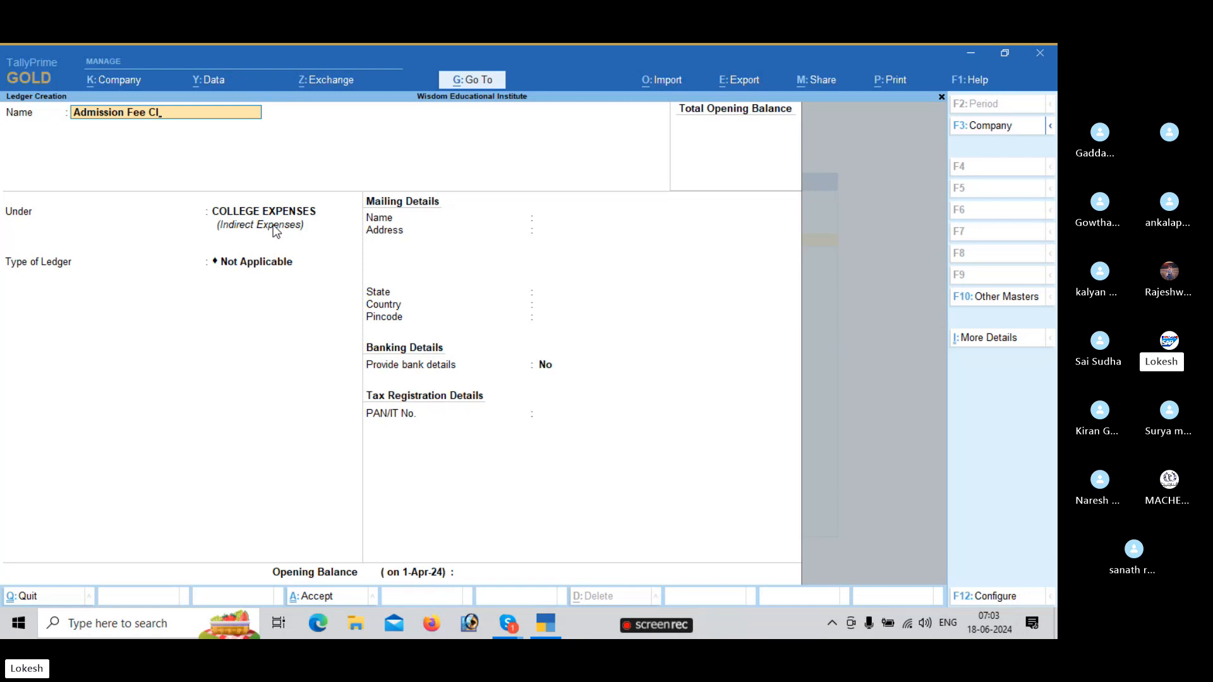
key("Return")
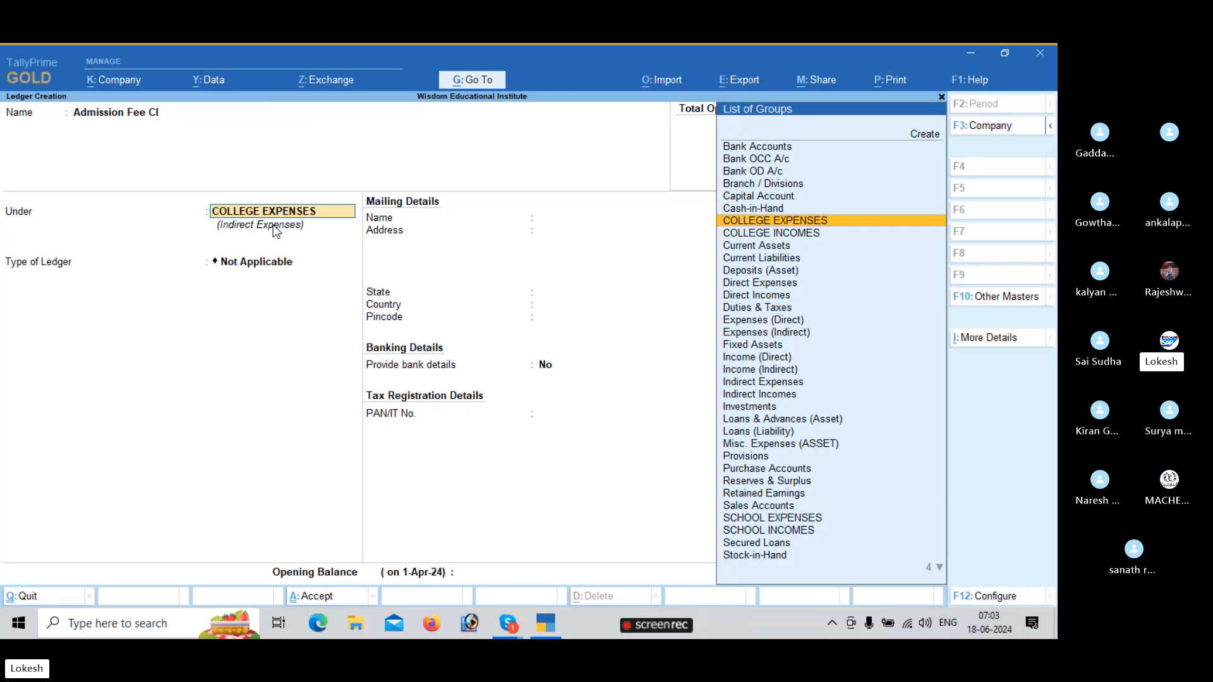
key("Down")
key("Return")
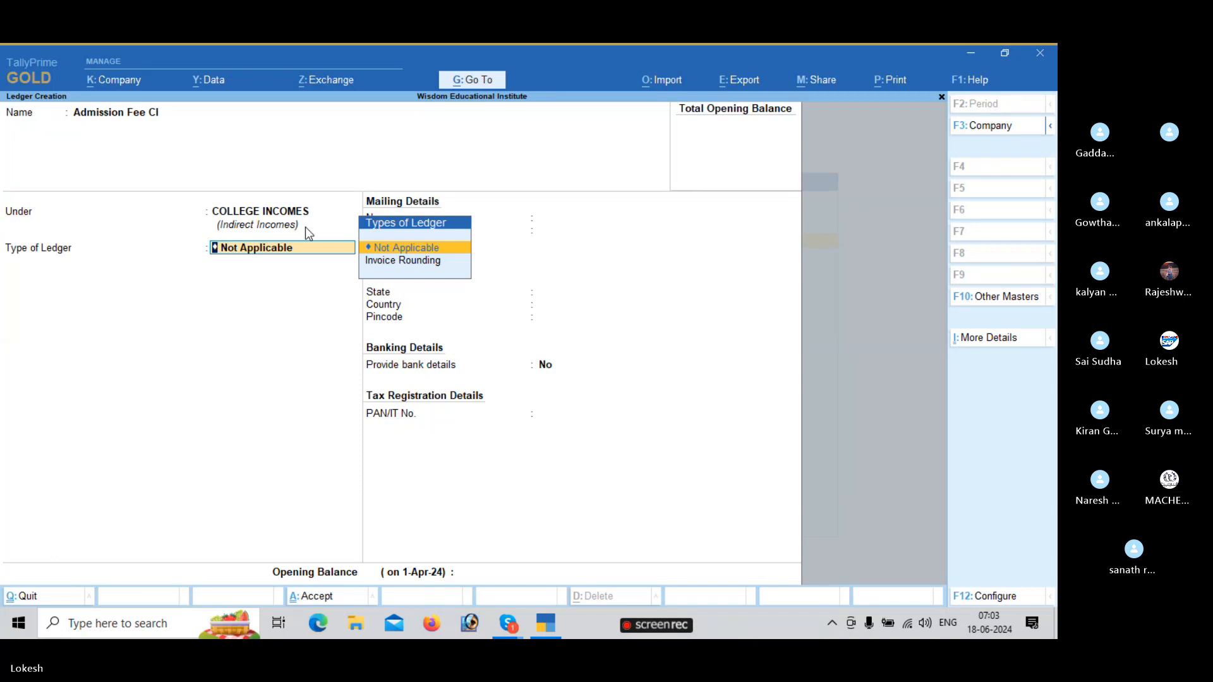
- Keep the Admission Fee CI ledger's type as Not Applicable and save it without an opening balance
key("Return")
key("Return")
key("Return")
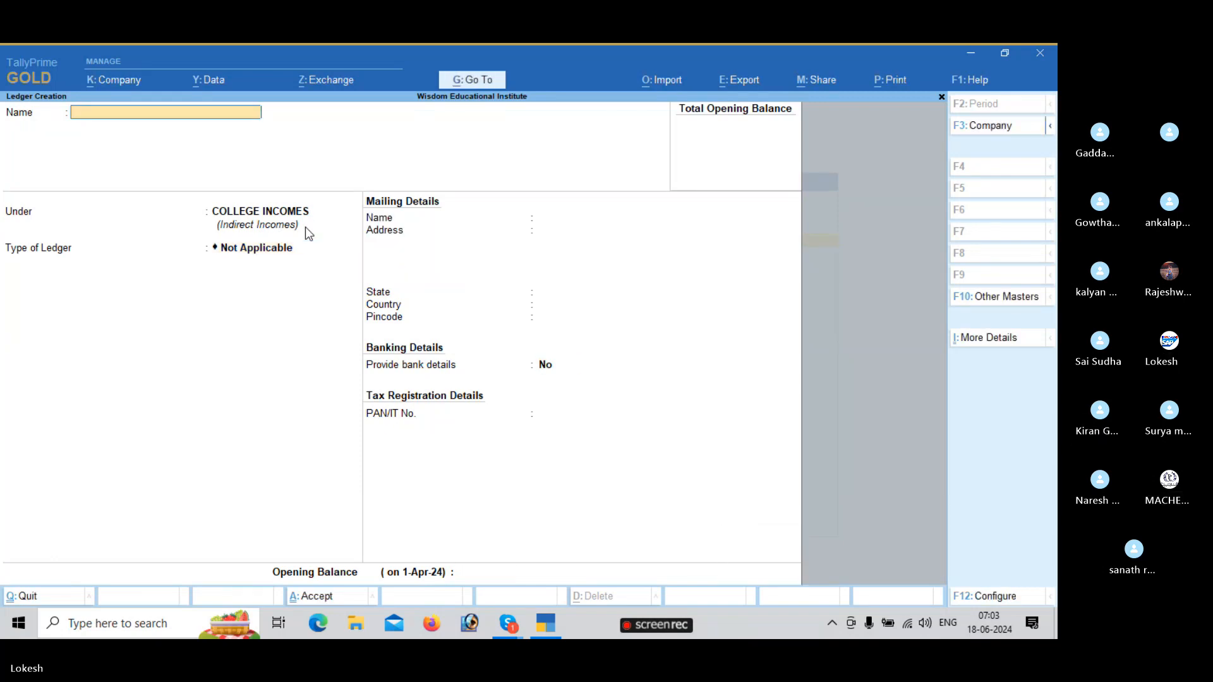
- Create a ledger named Tuitions Fee CI under COLLEGE INCOMES and save it with default details and no opening balance
type("Tui")
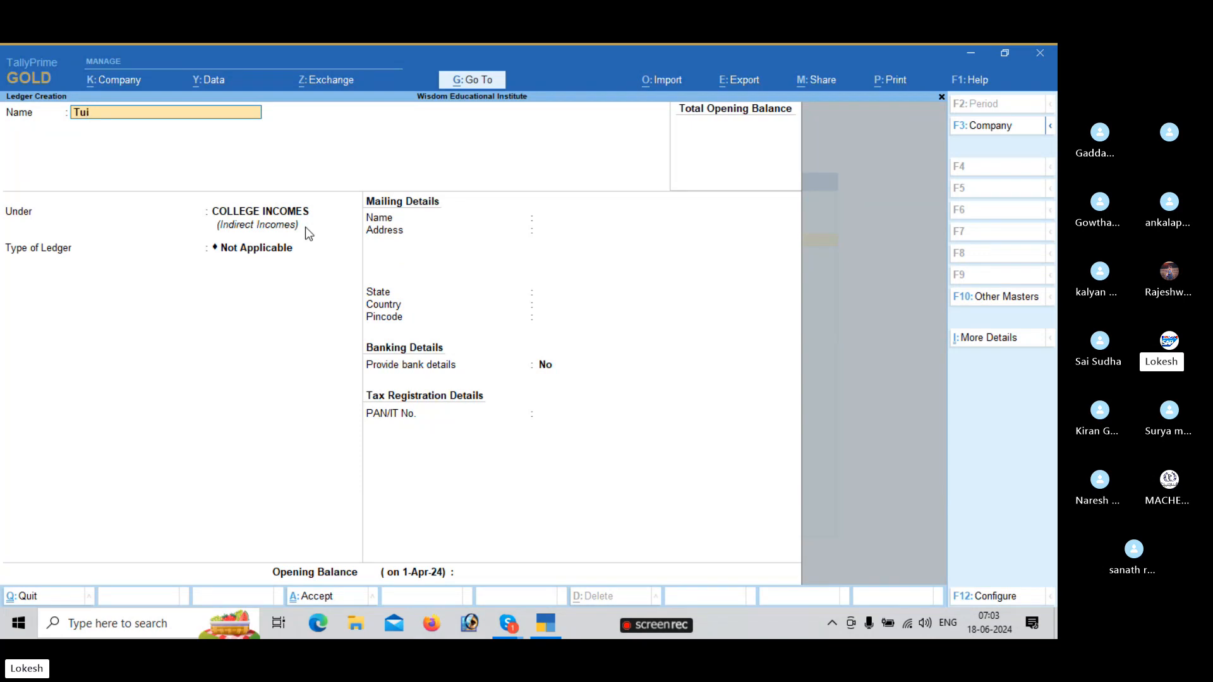
type("tions f")
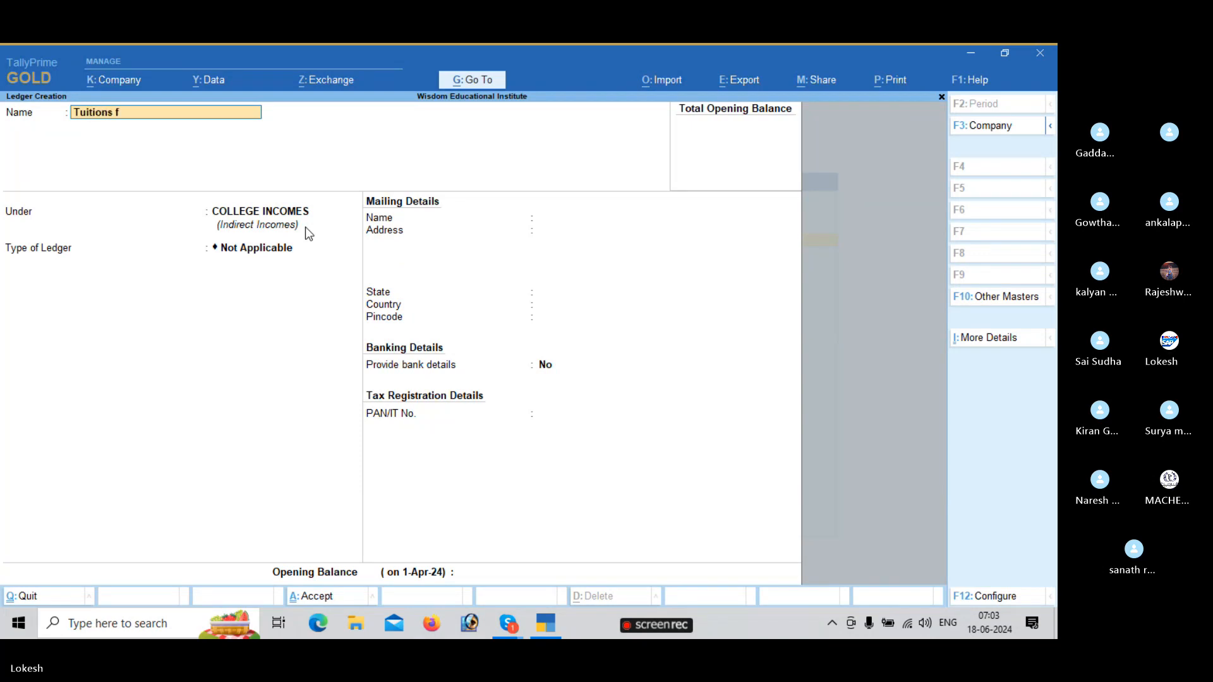
key("BackSpace")
type("Fee Cl")
key("Return")
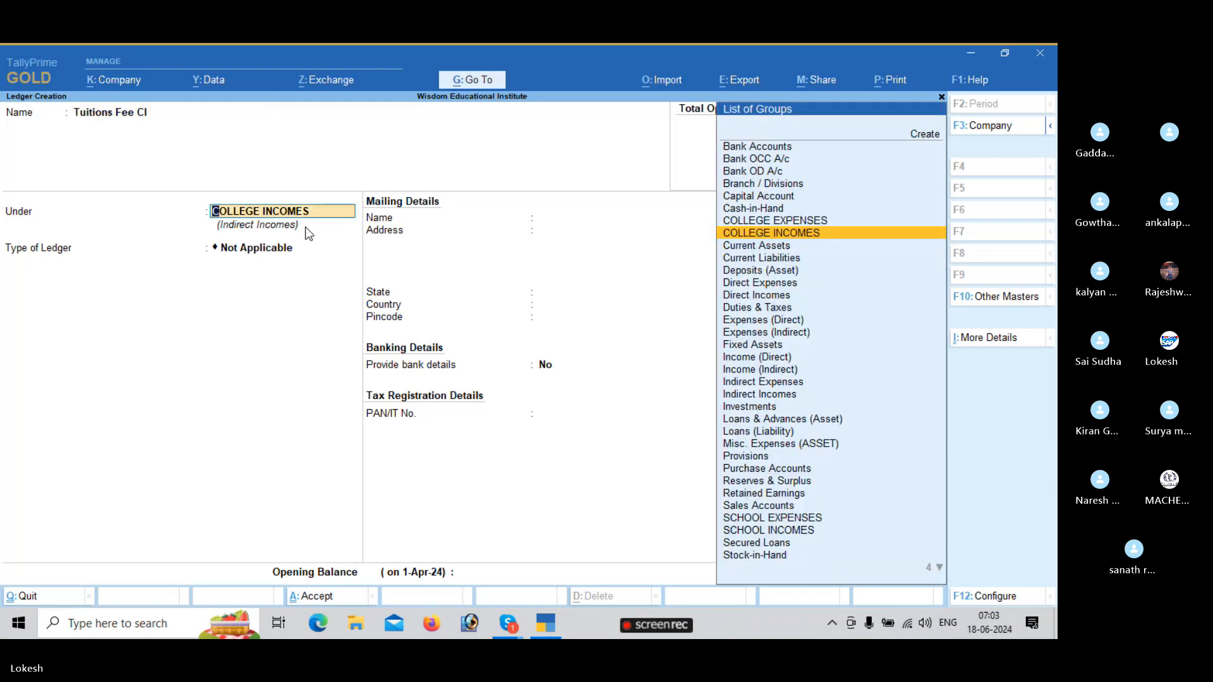
key("Return")
key("Return")
key("Return")
key("Return")
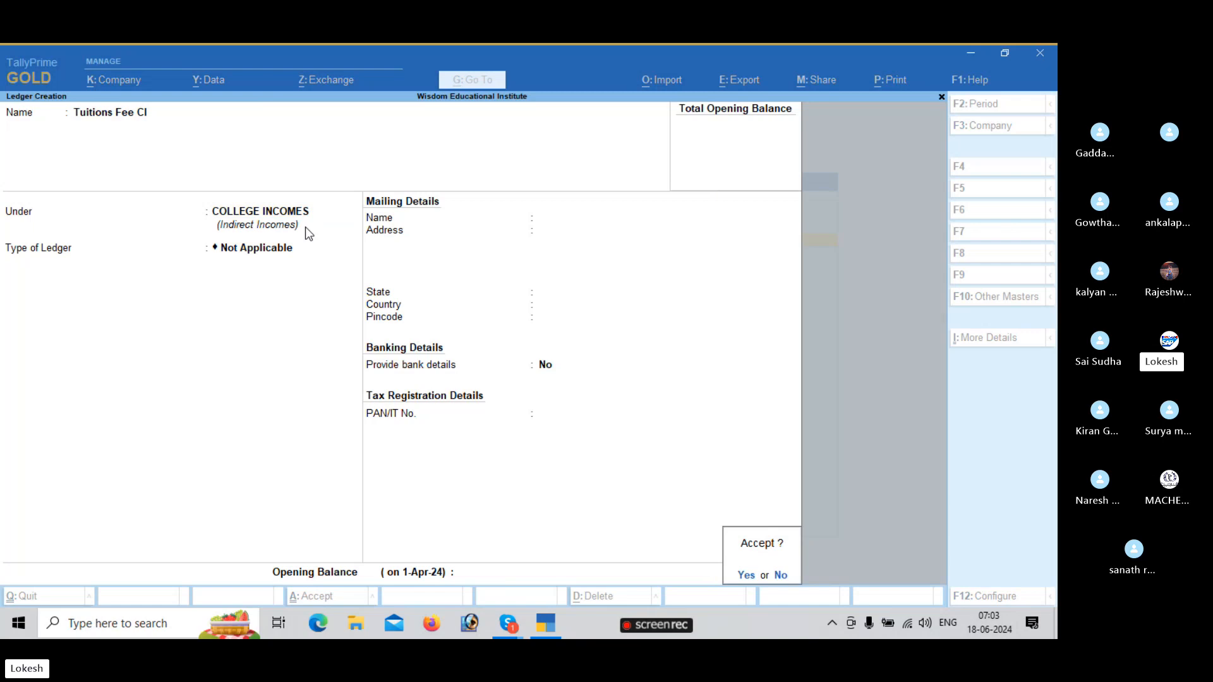
key("Return")
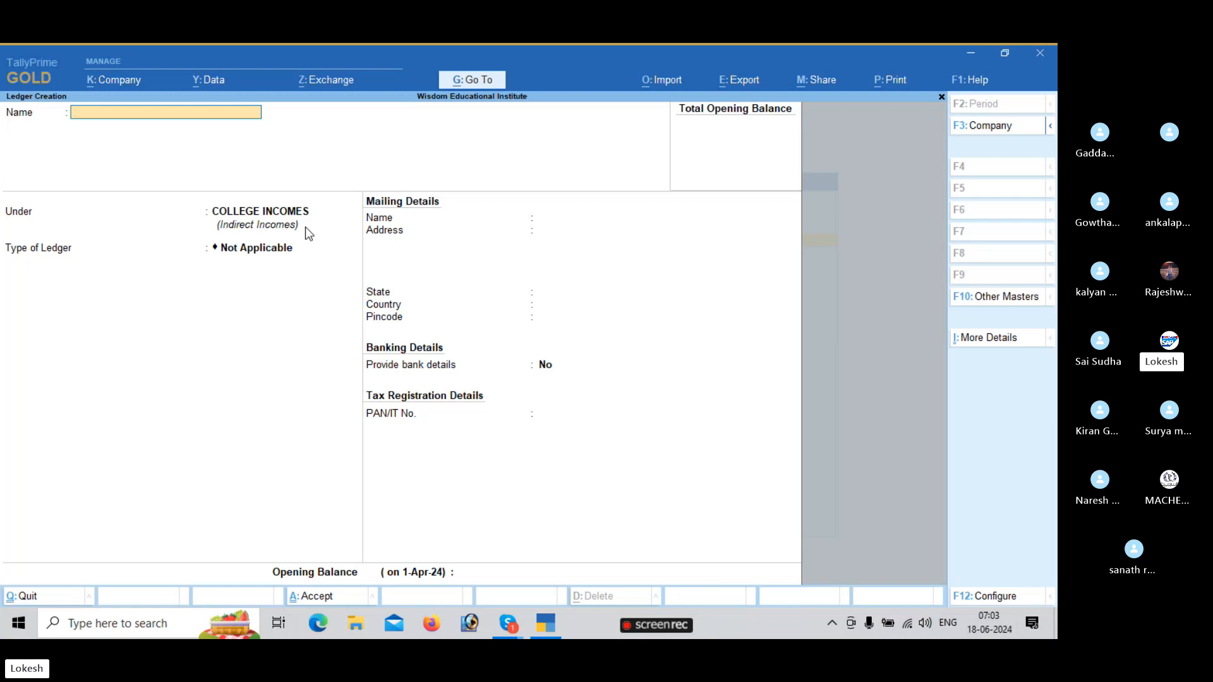
- Create a ledger named Donation Fee CI under COLLEGE INCOMES and save it with default details
type("Do")
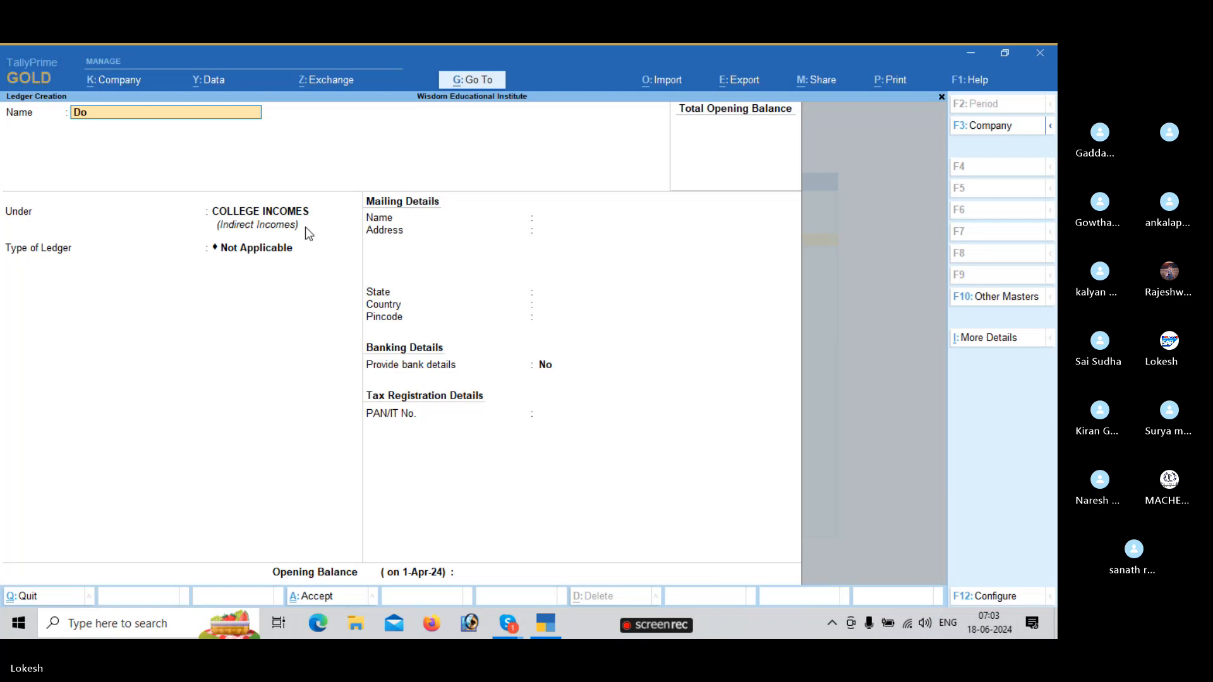
type("nation Fee Cl")
key("Return")
key("Return")
key("Return")
key("Return")
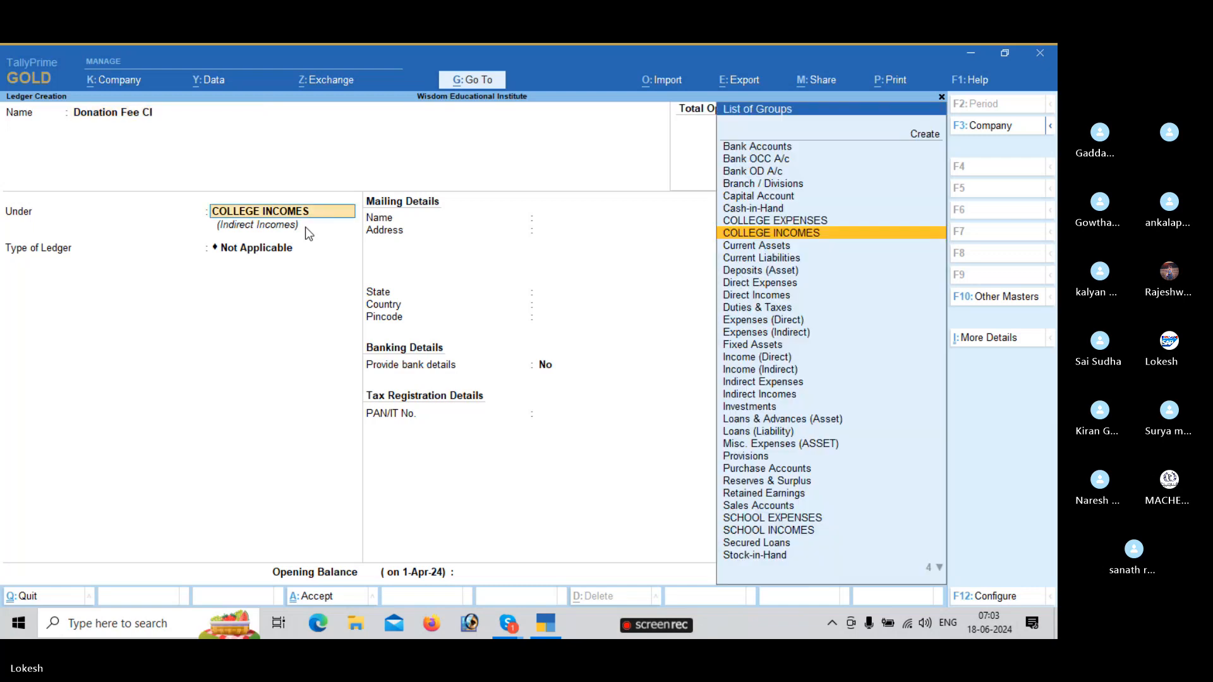
key("Return")
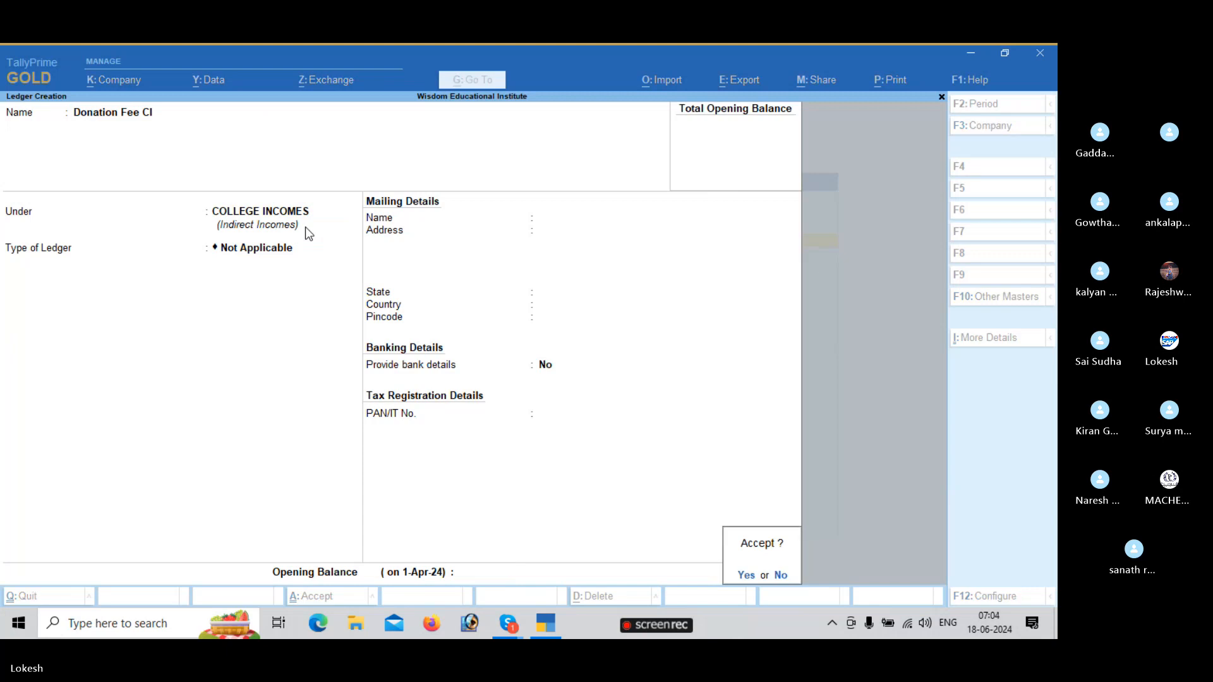
key("Return")
- Create a ledger named EXAM Fee CI under COLLEGE INCOMES and save it with ledger type Not Applicable
type("E")
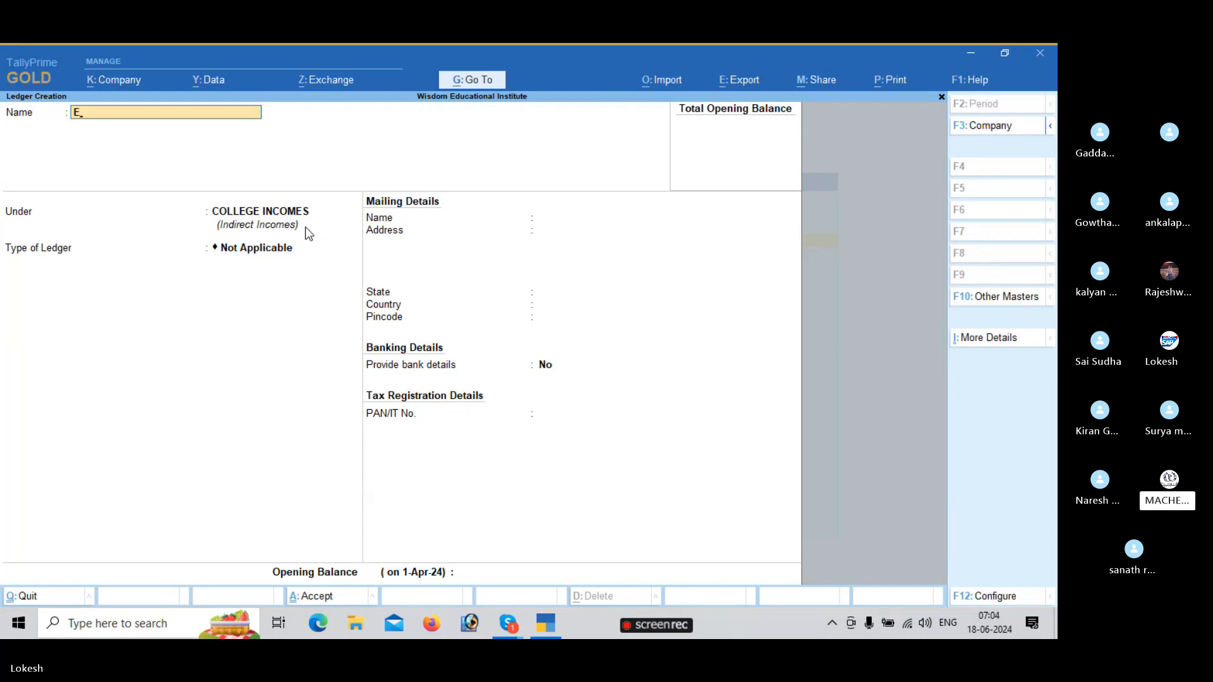
type("XAM F")
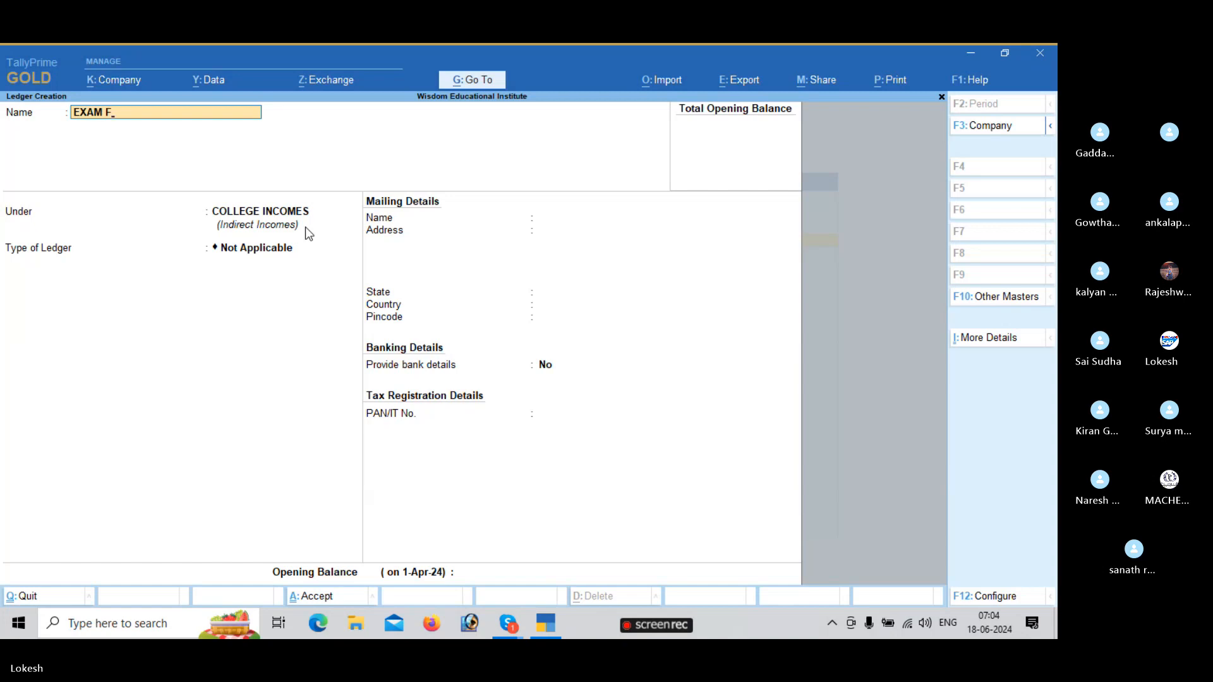
type("ee Cl")
key("Return")
key("Return")
key("Return")
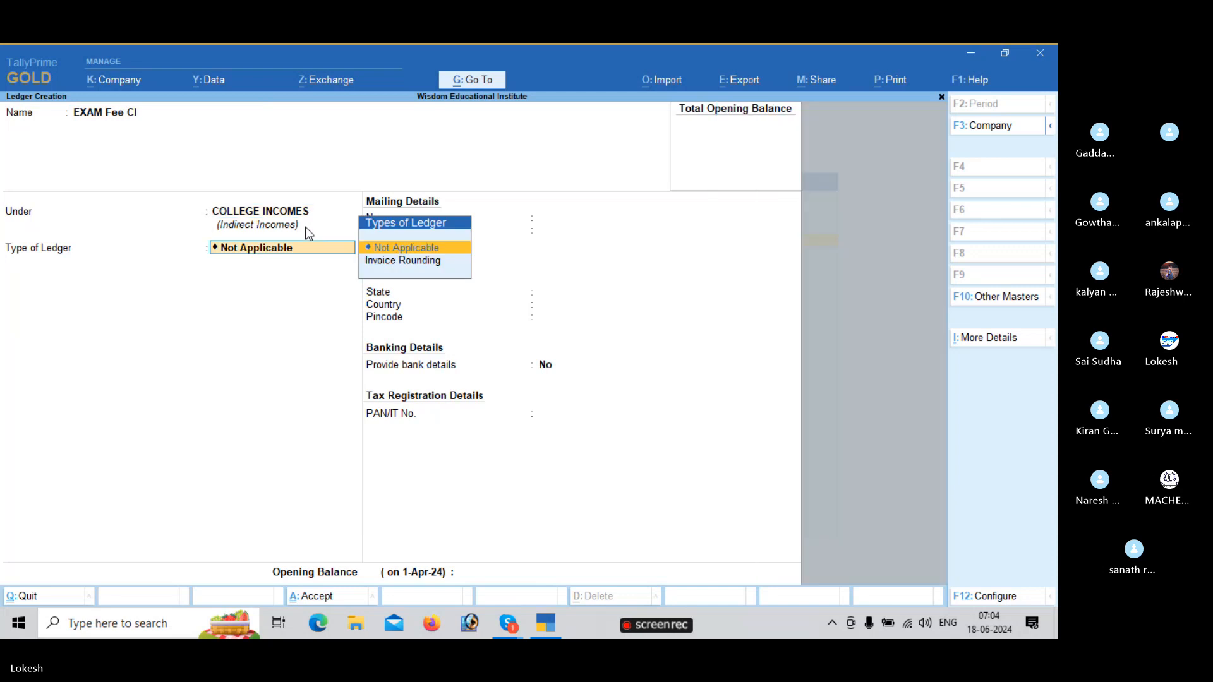
key("Return")
key("Return")
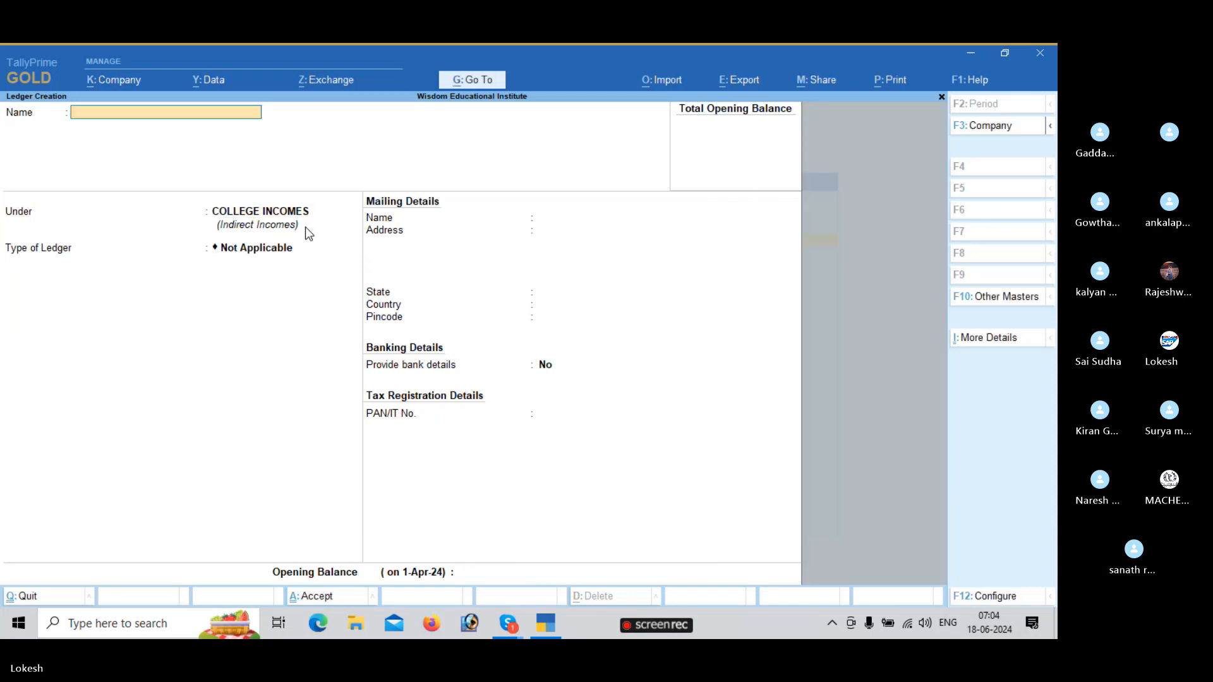
- Create a ledger named Salaries SE under SCHOOL EXPENSES and save it with default details and no opening balance
type("Salaries SE")
key("Return")
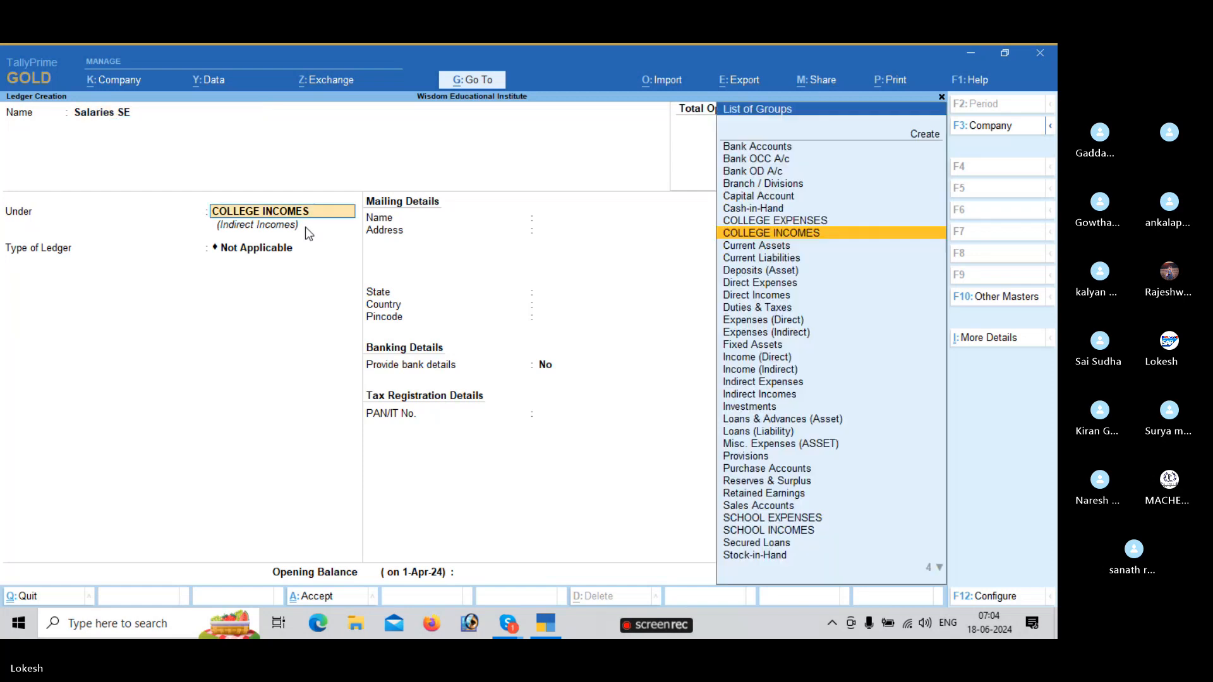
type("SC")
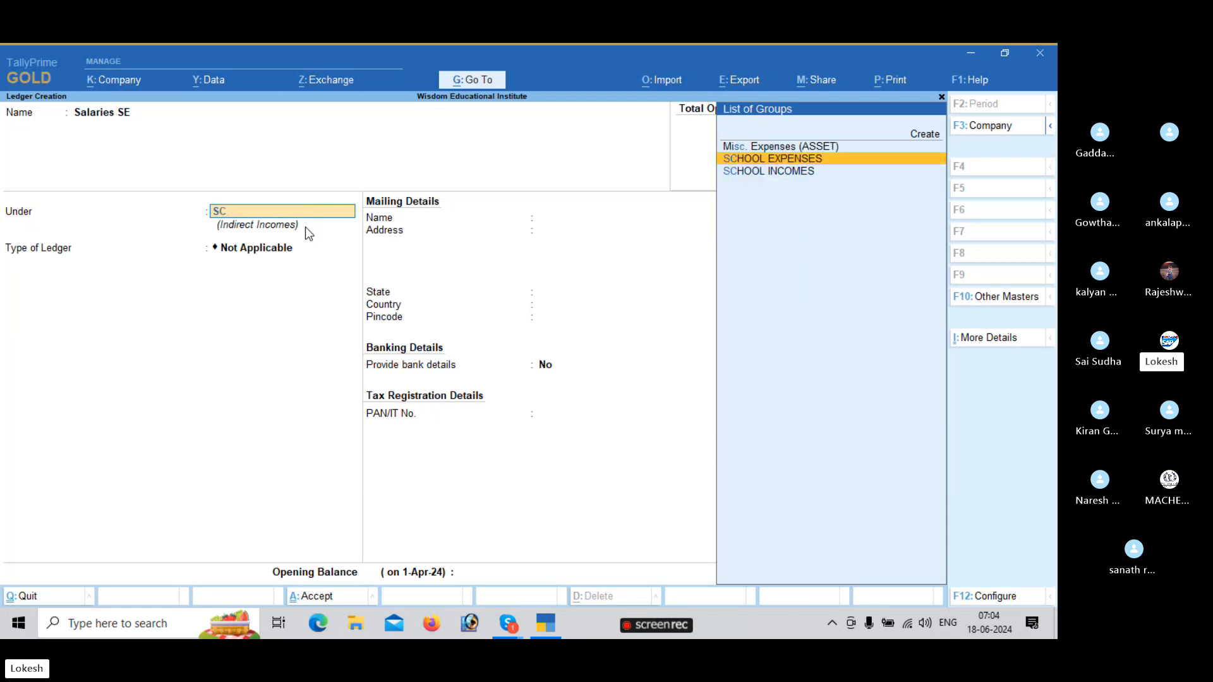
key("Return")
key("Return")
key("Return")
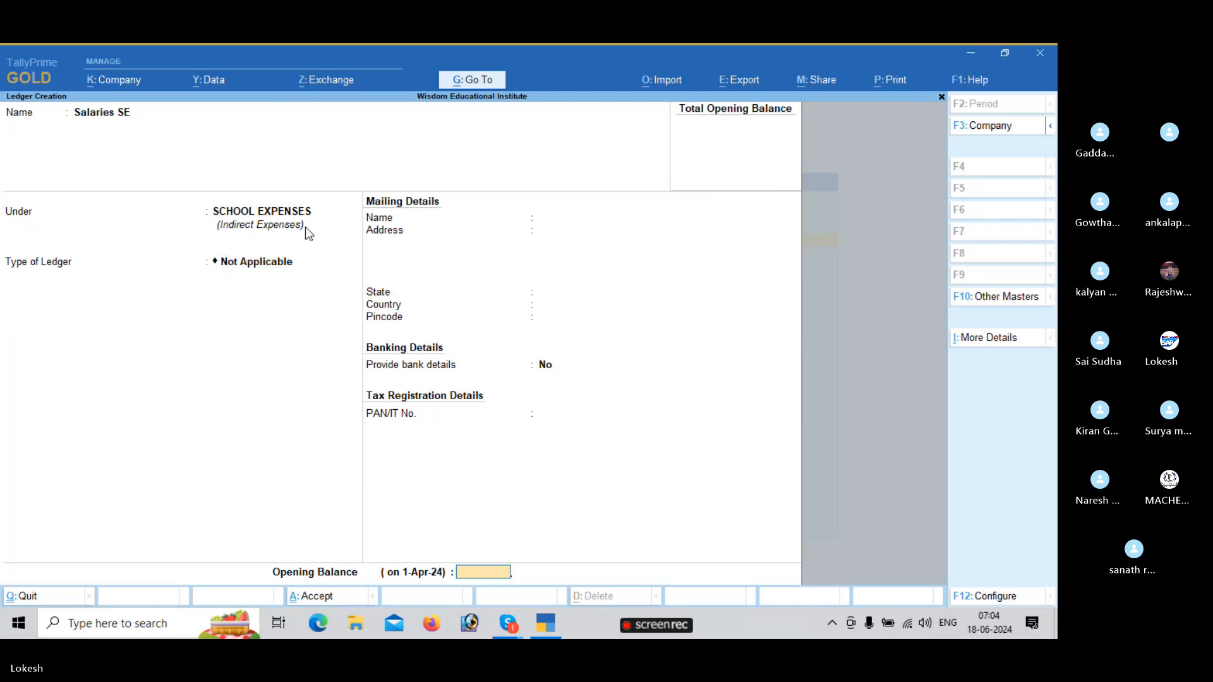
key("Return")
key("Return")
- Create a ledger named Rent SE under SCHOOL EXPENSES and save it with ledger type Not Applicable
type("Re")
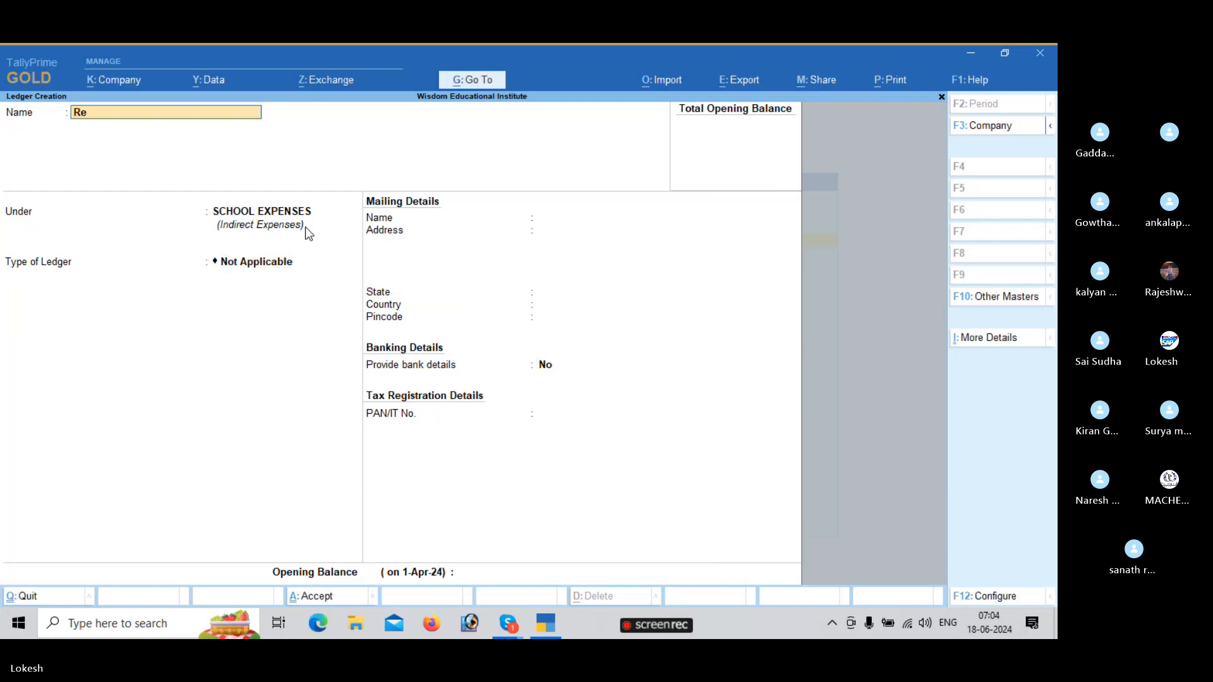
type("nt SE")
key("Return")
key("Return")
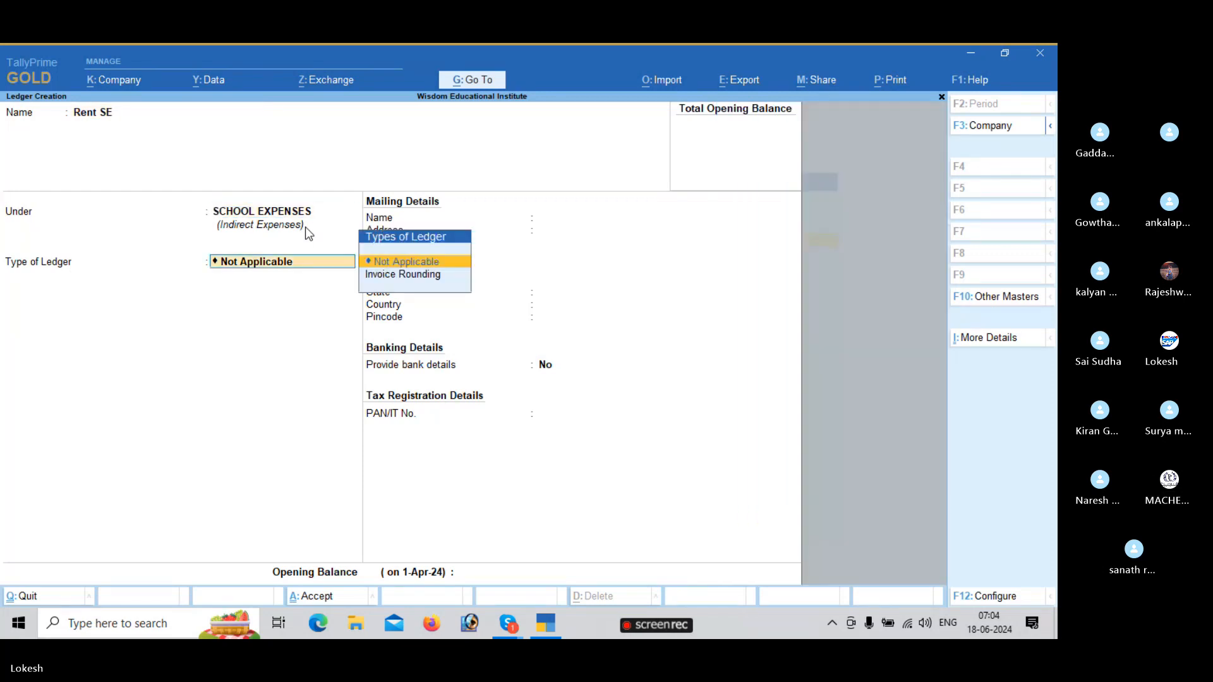
key("Return")
key("Return")
key("Return")
key("Return")
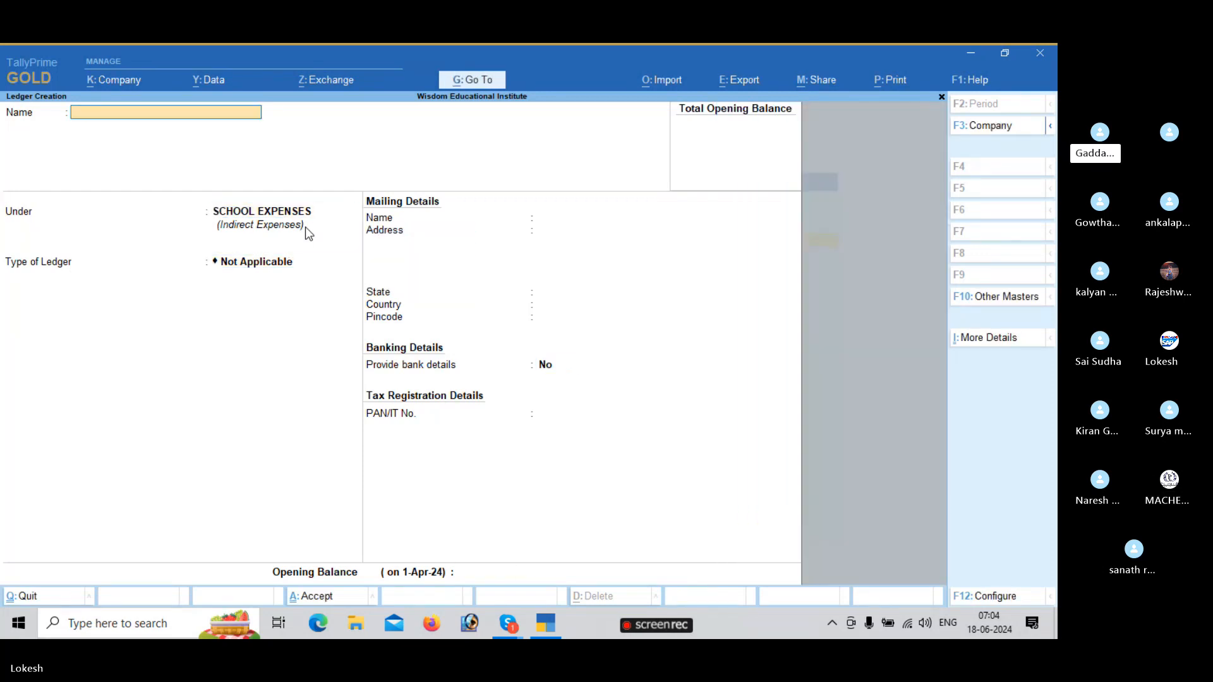
- Create a ledger named Application Form Exp SE under SCHOOL EXPENSES and save it with default details
type("App")
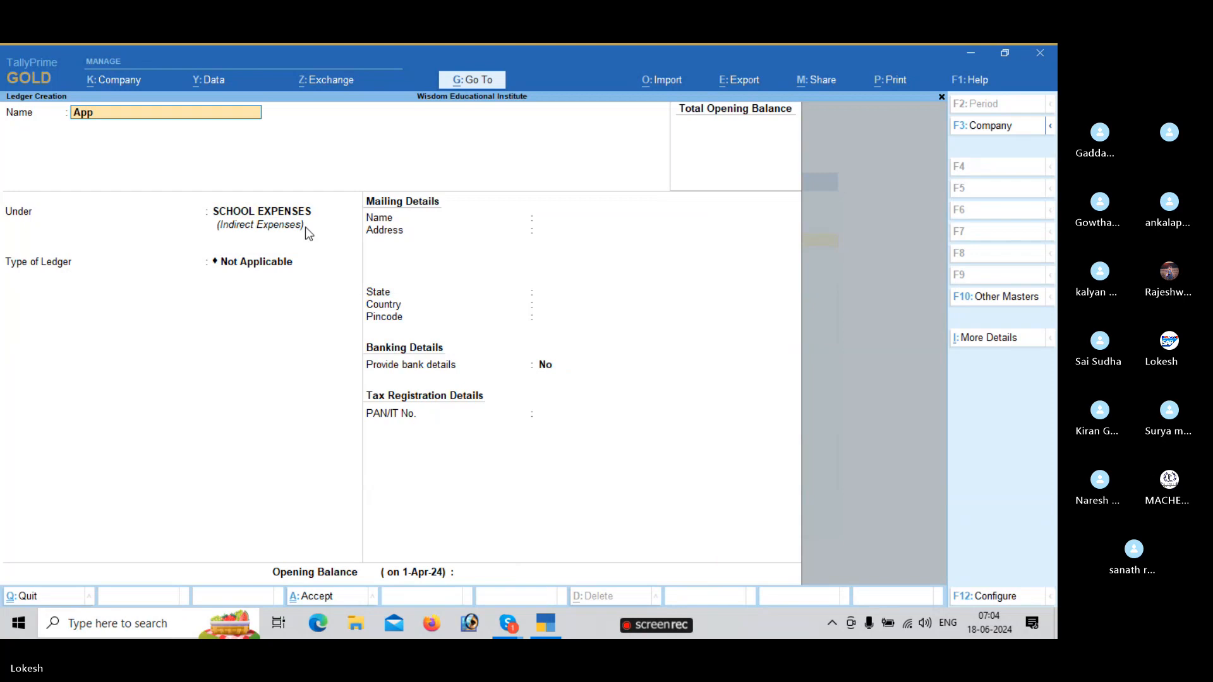
type("licat")
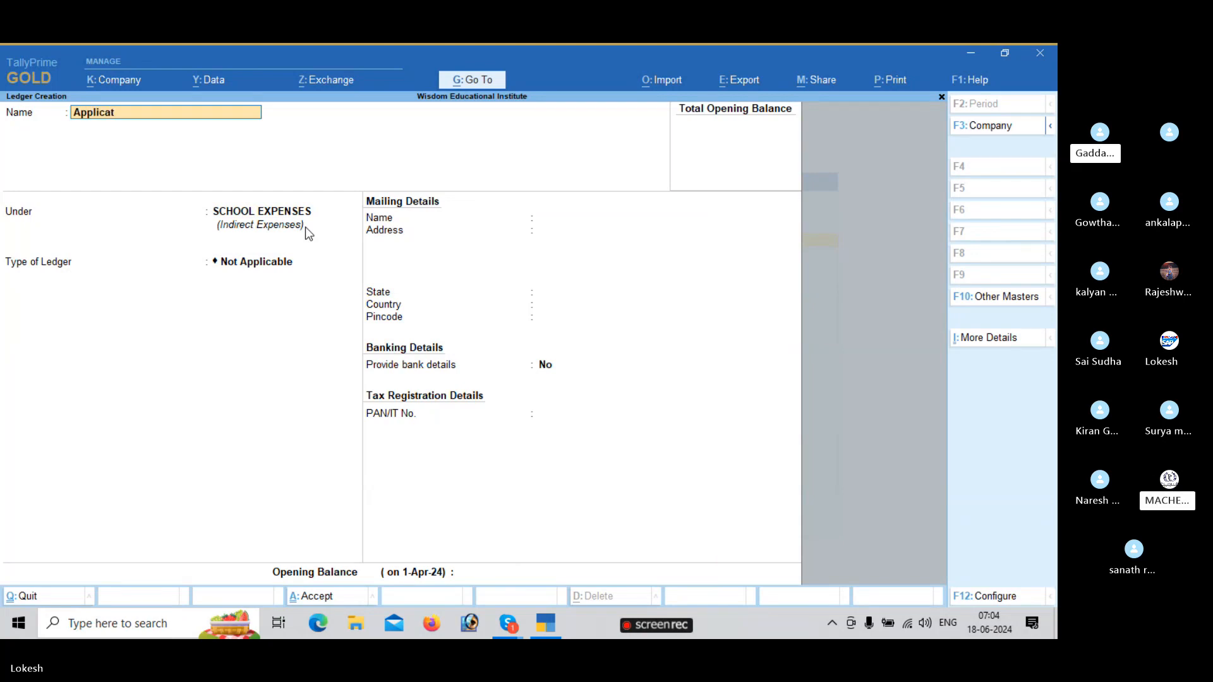
type("ion form Exxp")
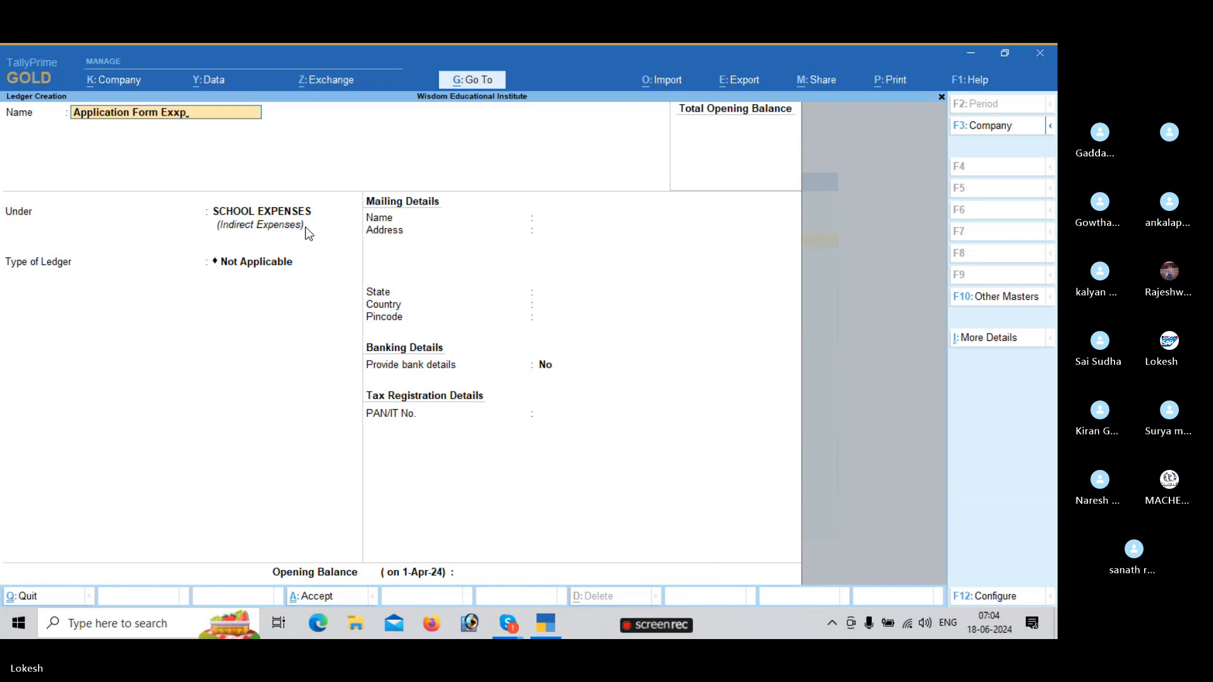
key("BackSpace")
key("BackSpace")
type("p SE")
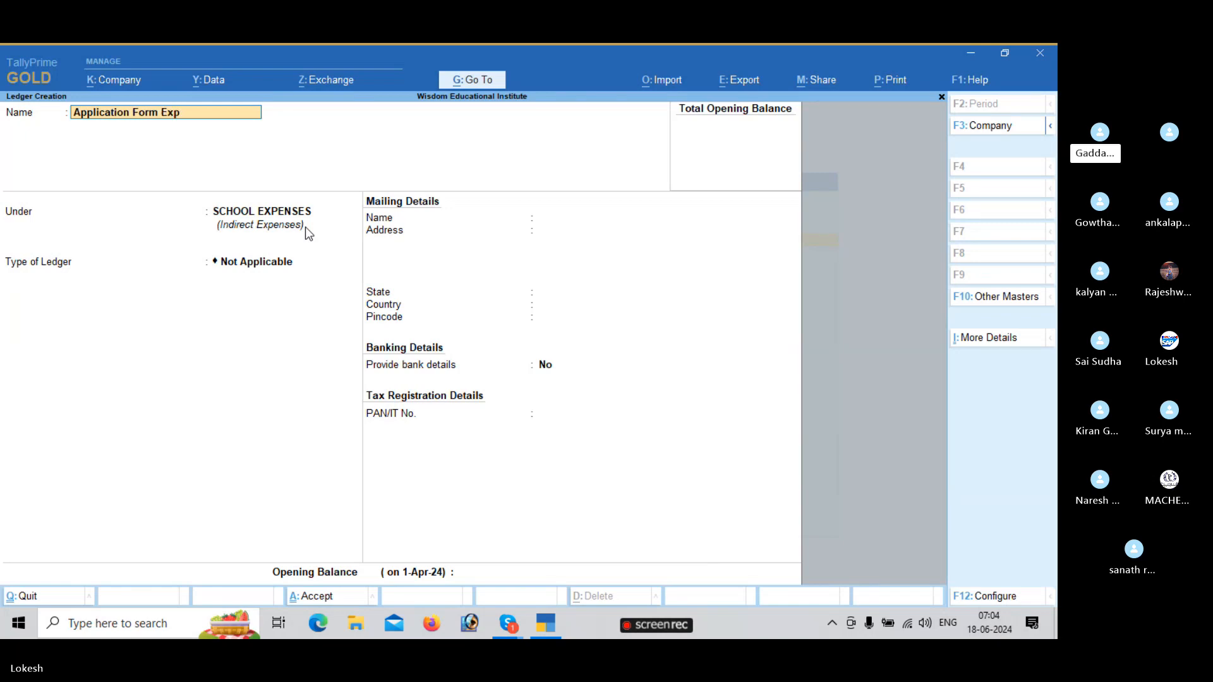
key("Return")
key("Return")
key("Return")
key("Return")
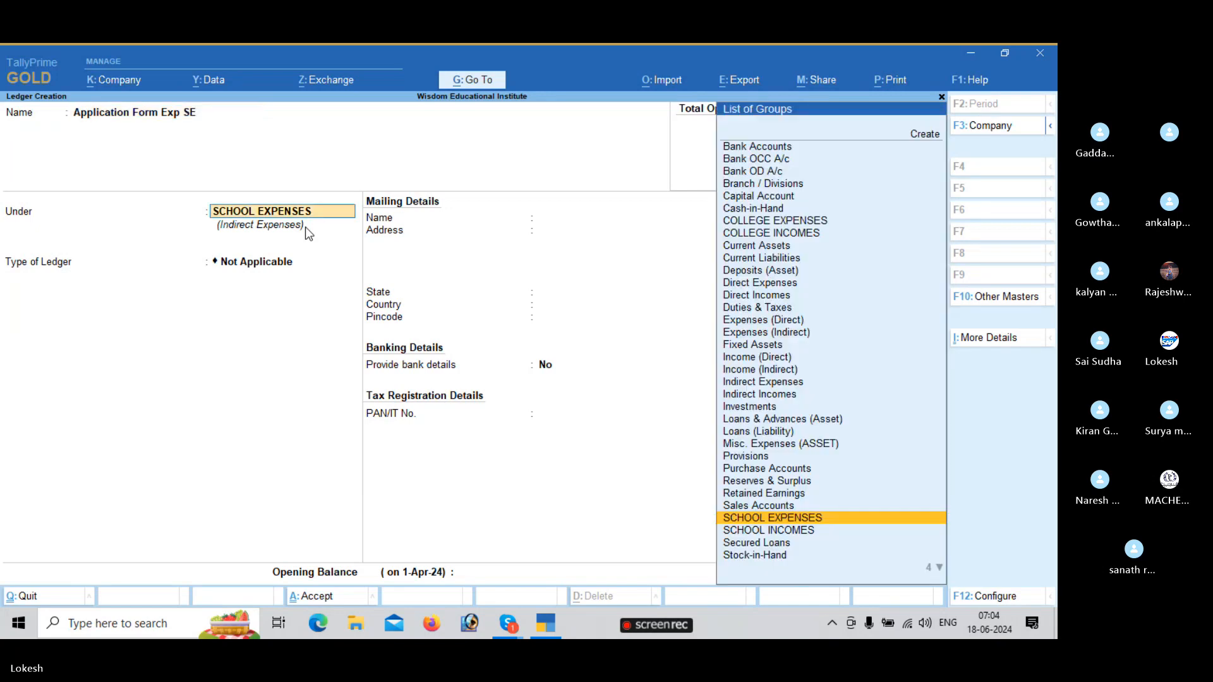
key("Return")
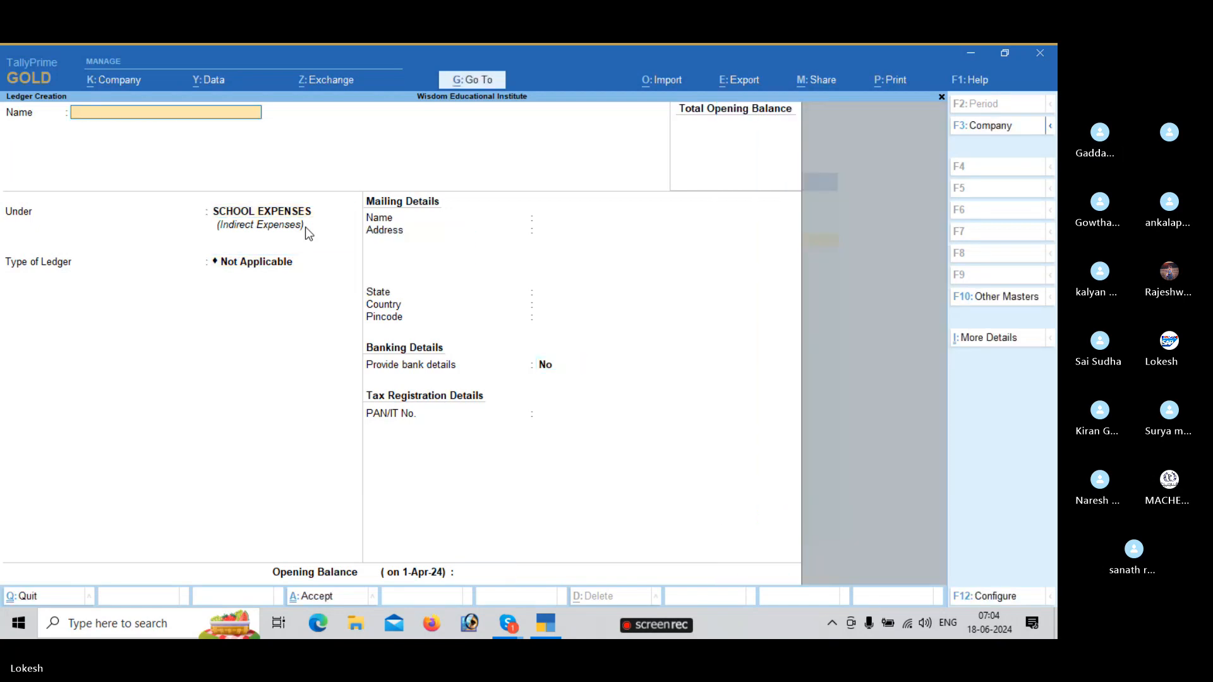
- Create a ledger named Electricity Exp SE under SCHOOL EXPENSES and save it with default details
type("Elec")
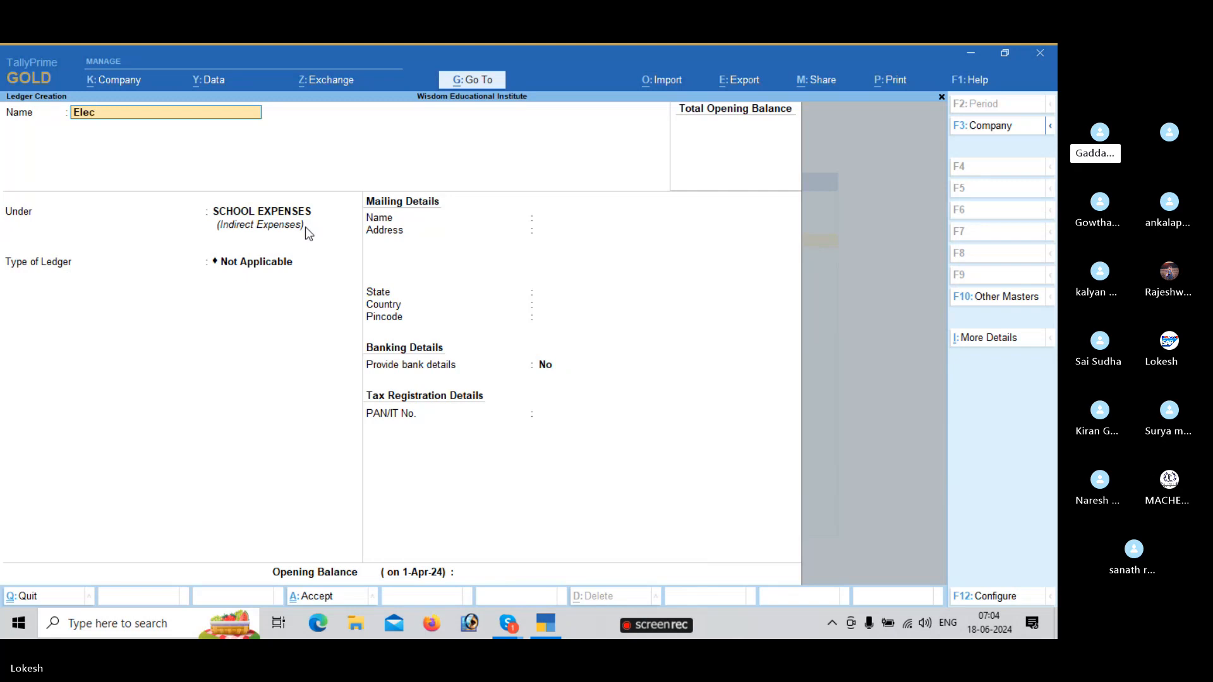
type("tricity")
key("BackSpace")
type("y Exp")
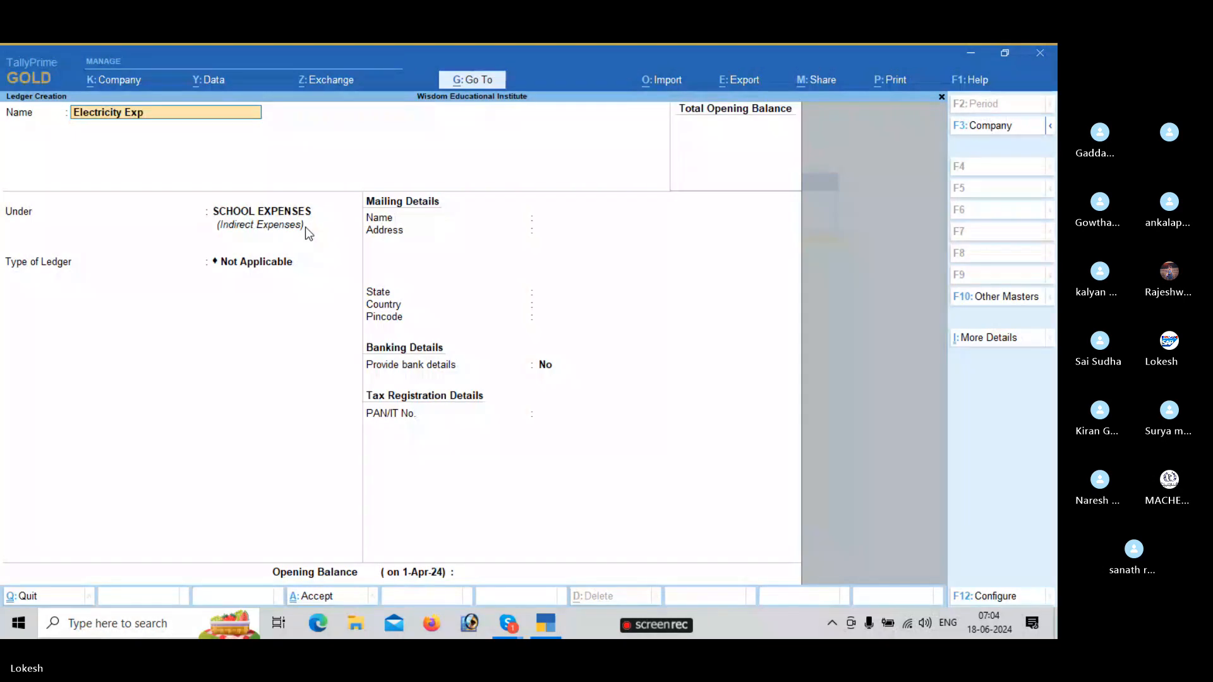
type(" SE")
key("Return")
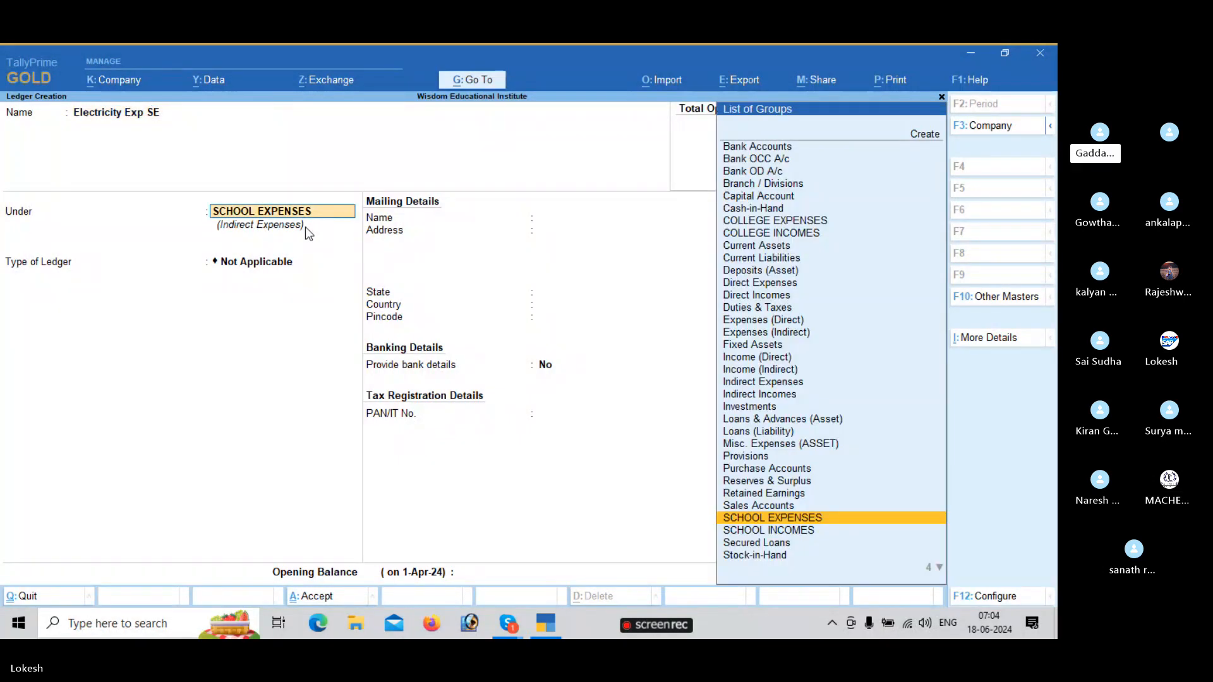
key("Return")
key("Return")
key("Return")
key("Return")
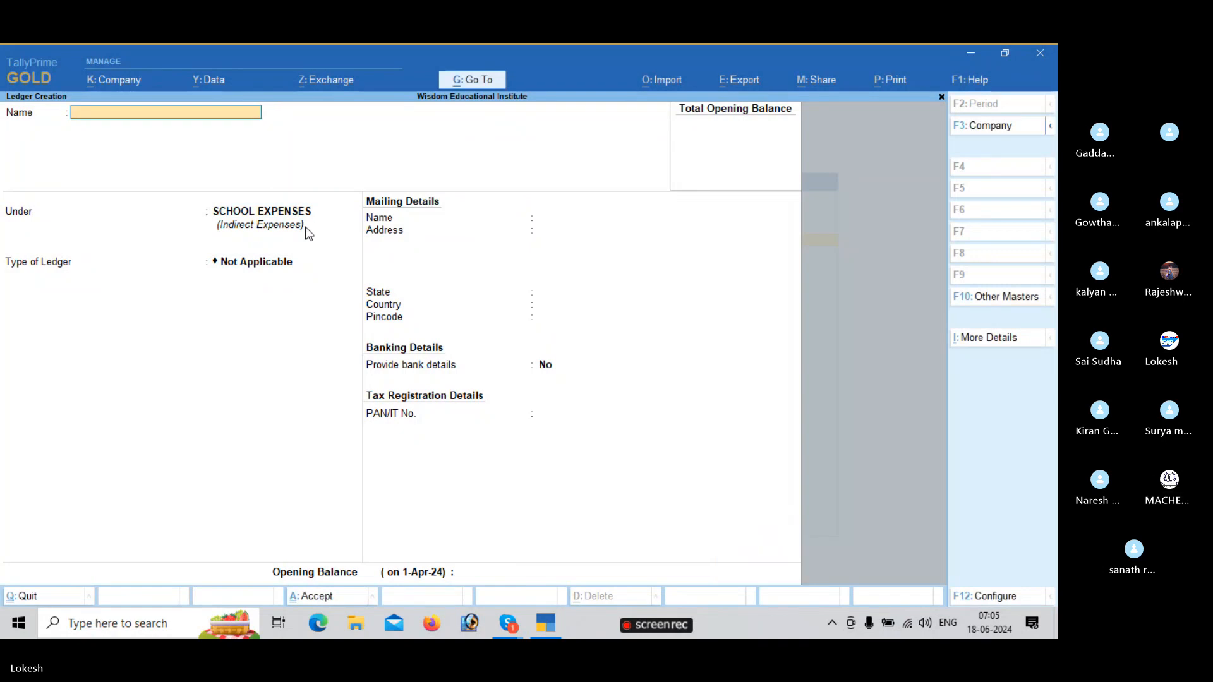
- Create a ledger named Tele Bill SE under SCHOOL EXPENSES and save it with default details and no opening balance
type("Tele")
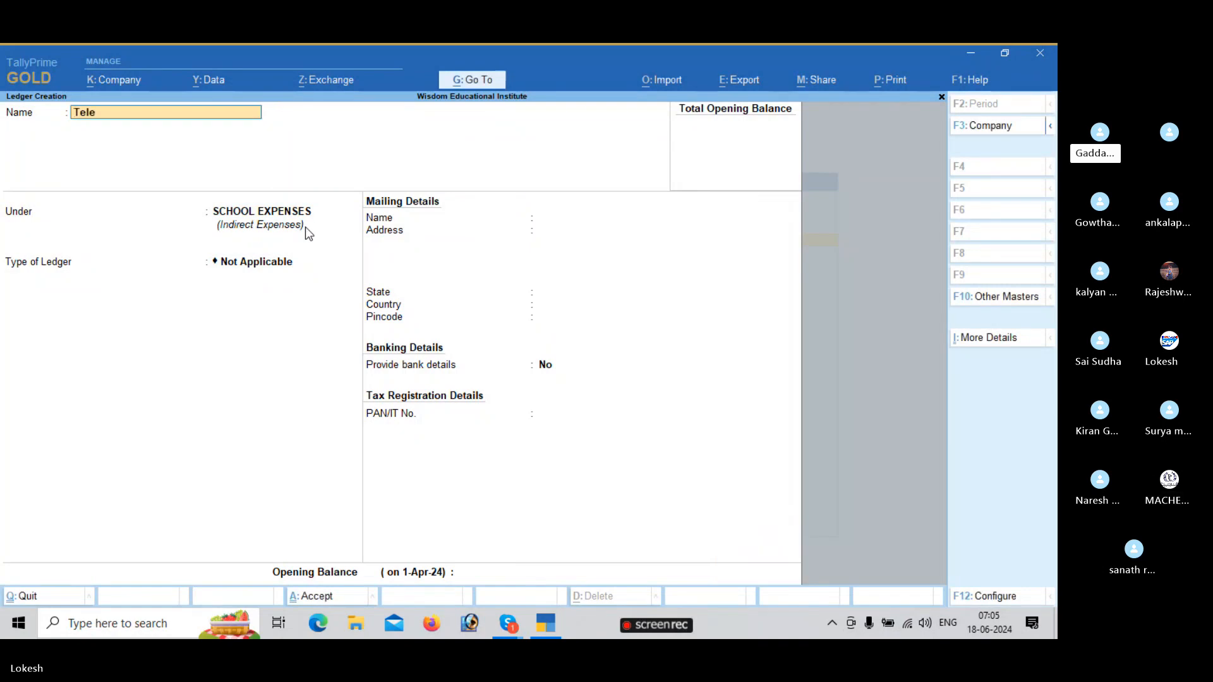
type(" Bill")
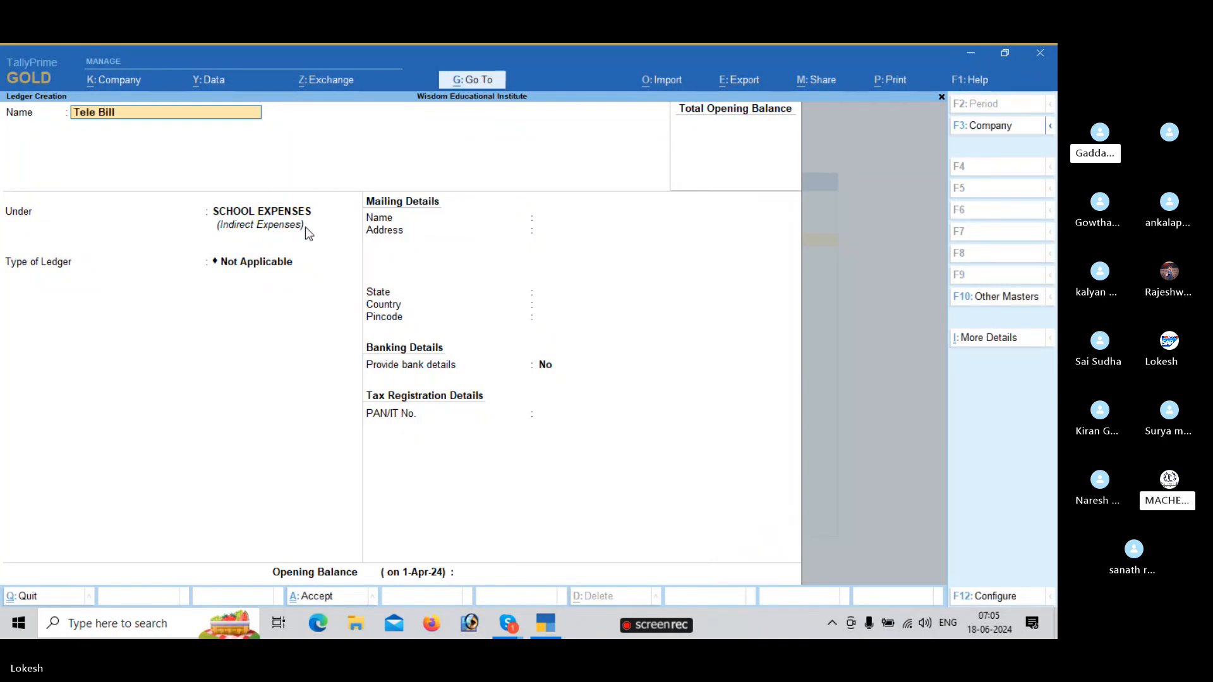
type(" SE")
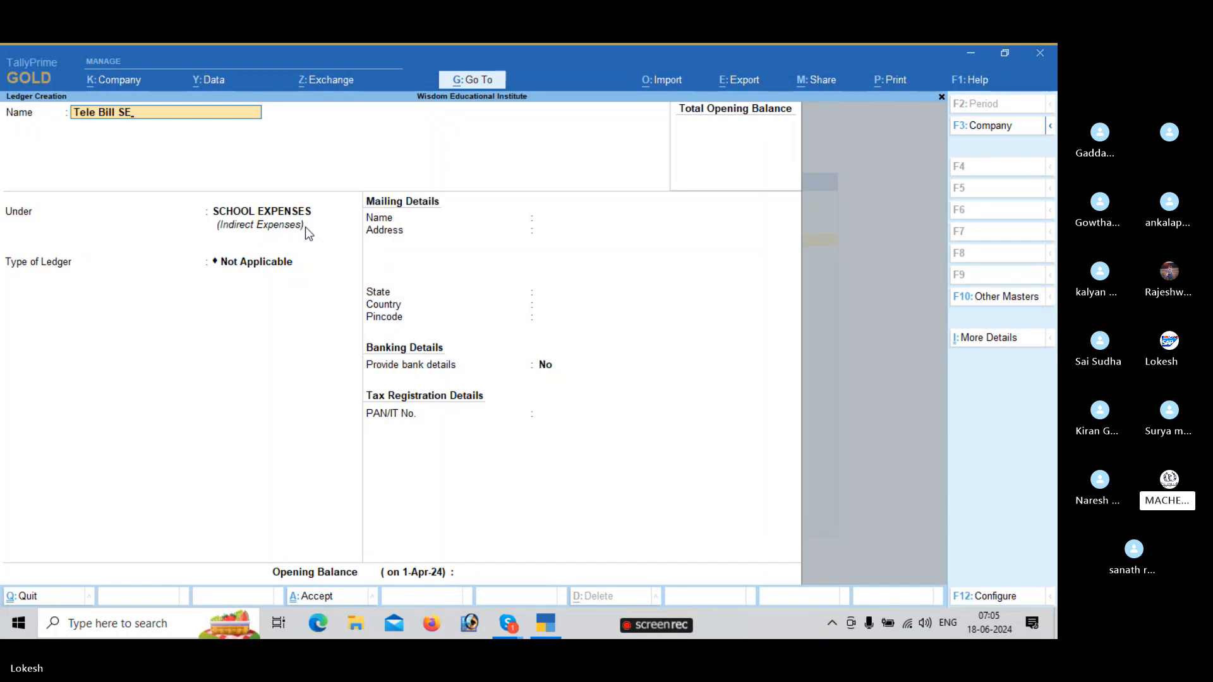
key("Return")
key("Return")
key("Return")
key("Return")
key("Return")
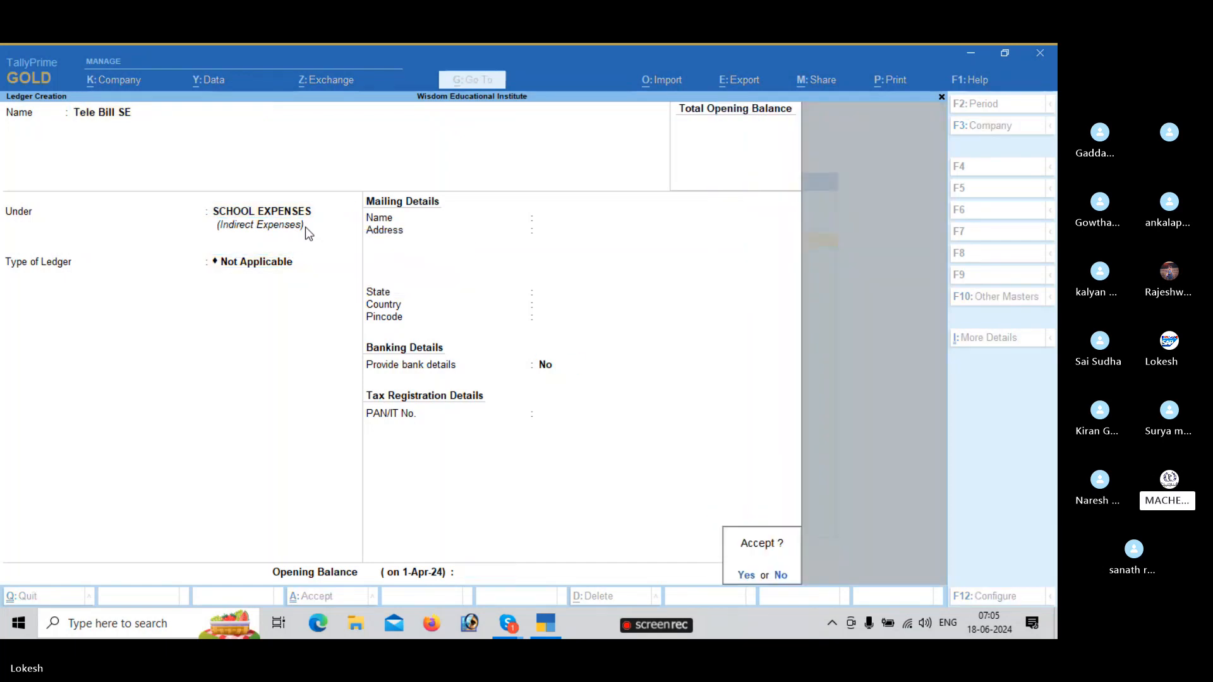
key("Return")
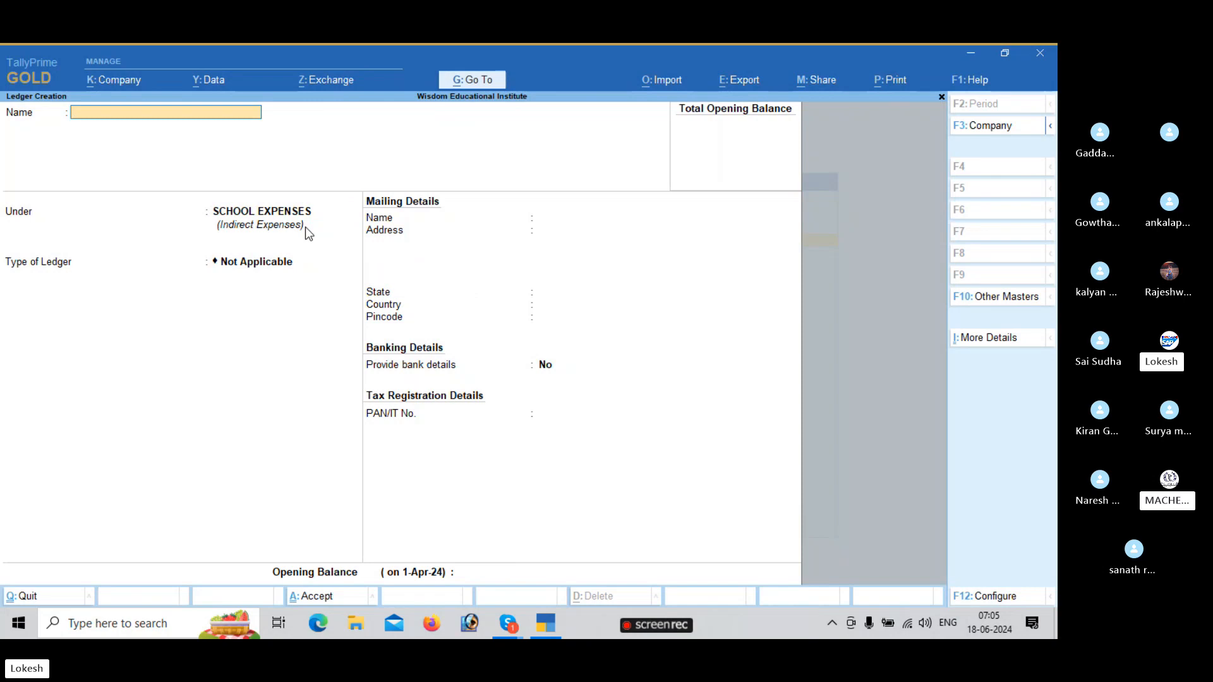
- Create a ledger named Donation Fee SI under SCHOOL INCOMES and save it with ledger type Not Applicable
type("Donaton")
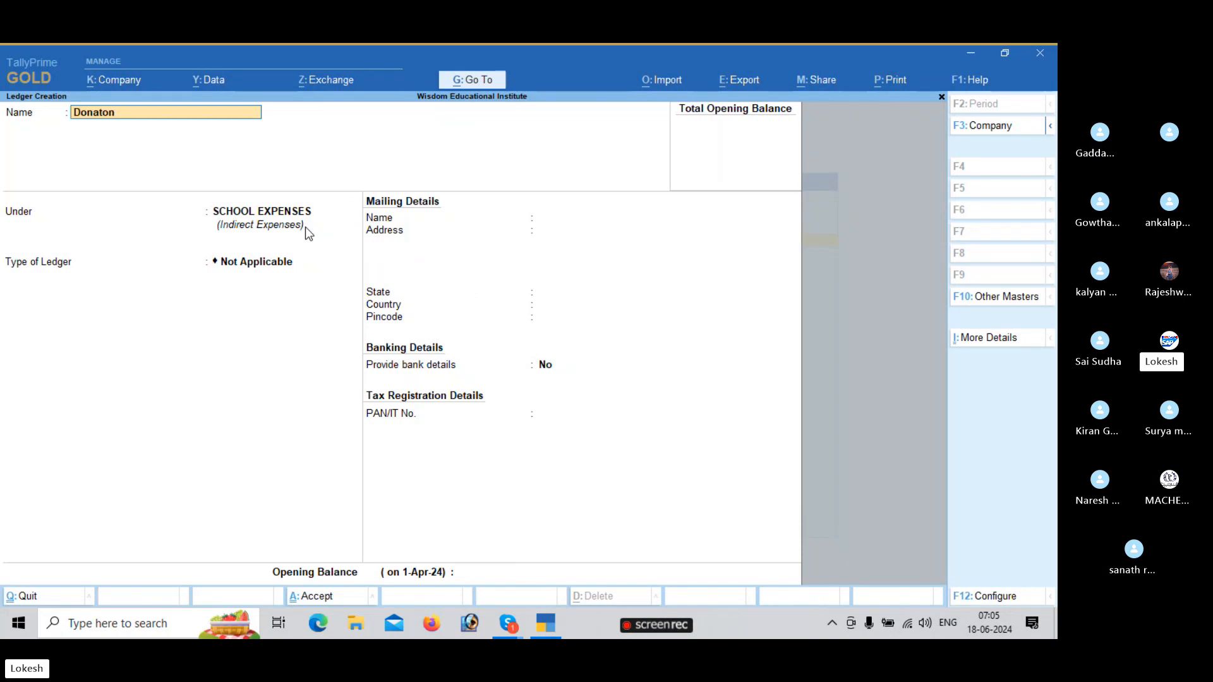
key("BackSpace")
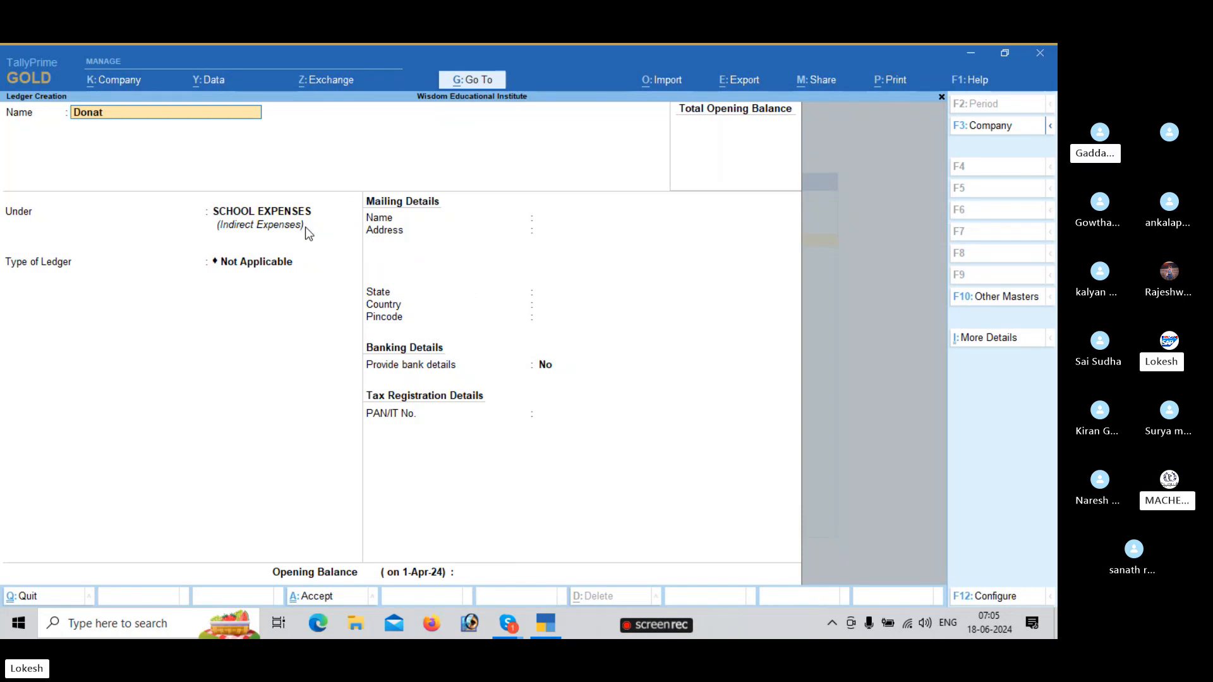
type("ion")
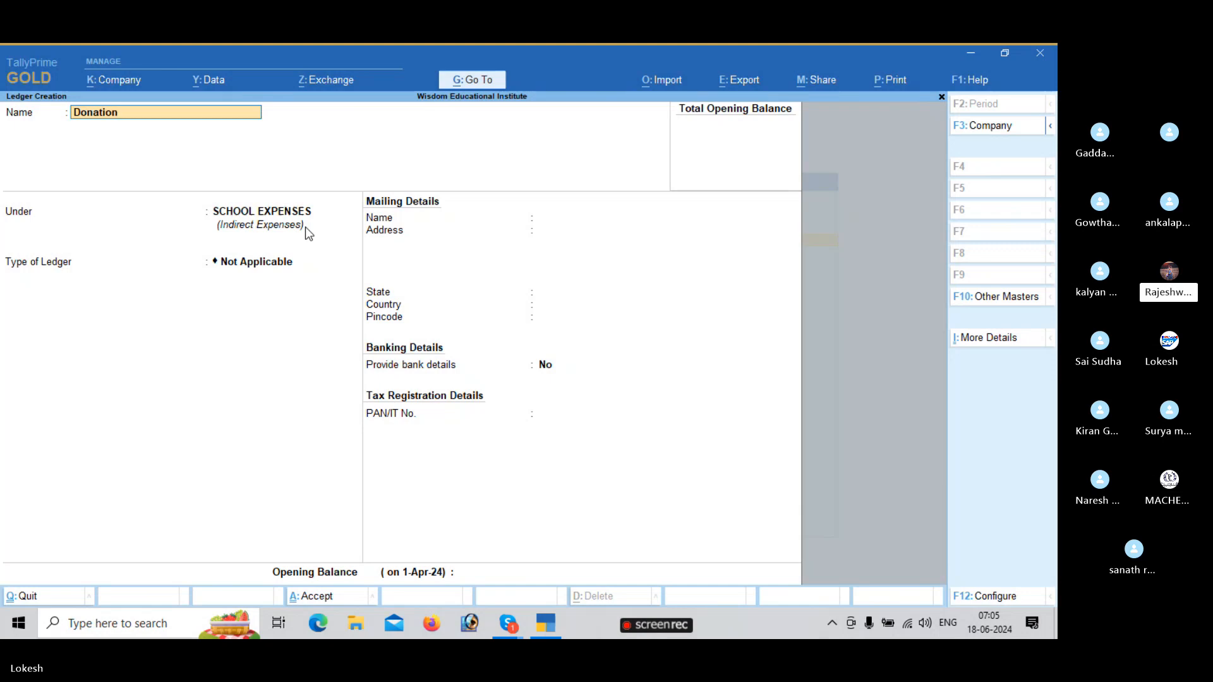
type(" Fee")
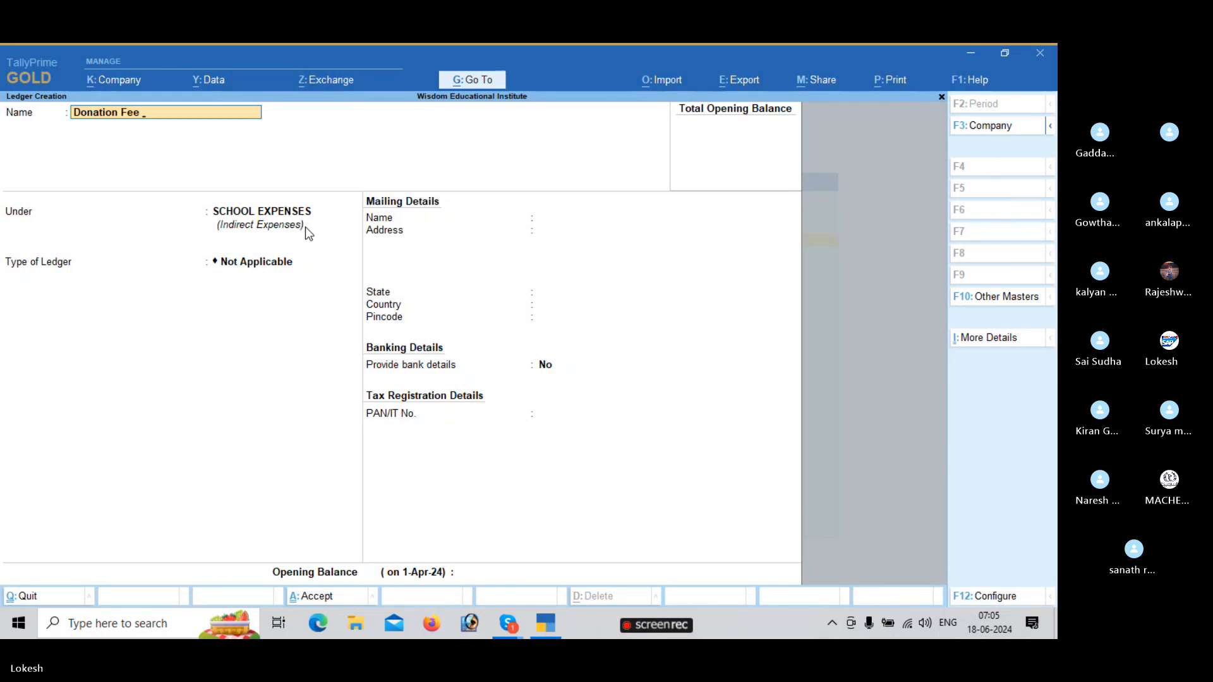
type(" Sl")
key("Return")
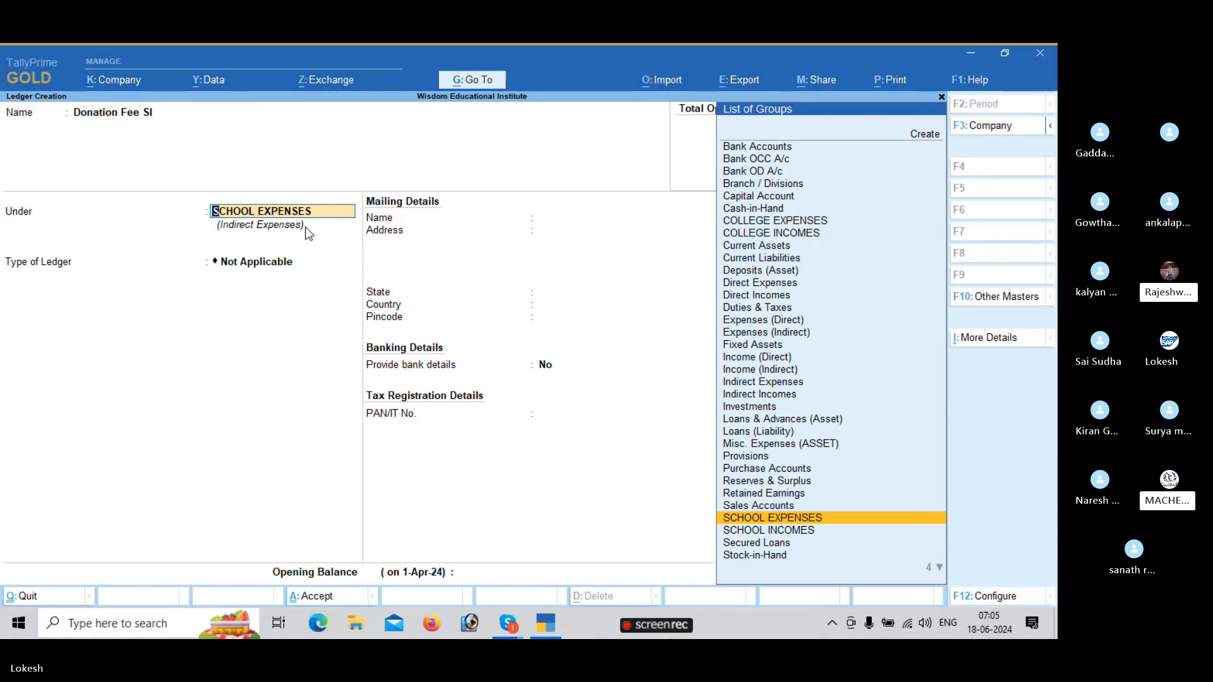
key("Down")
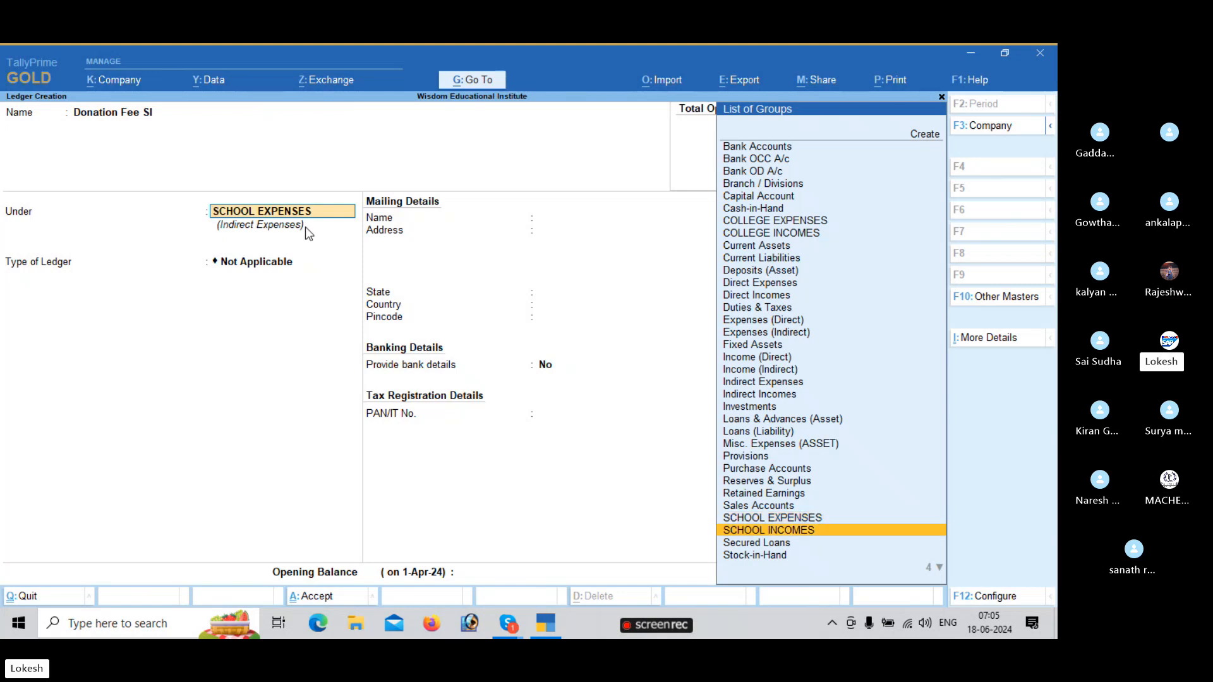
key("Return")
key("Return")
key("Return")
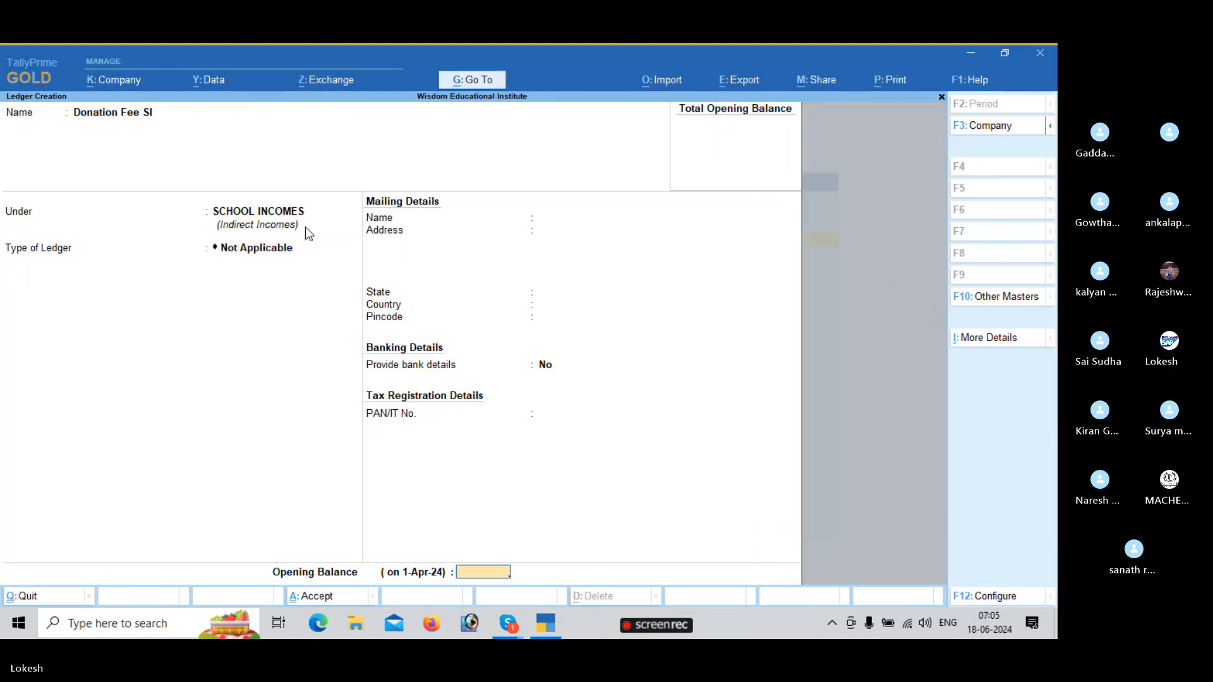
key("Return")
key("Return")
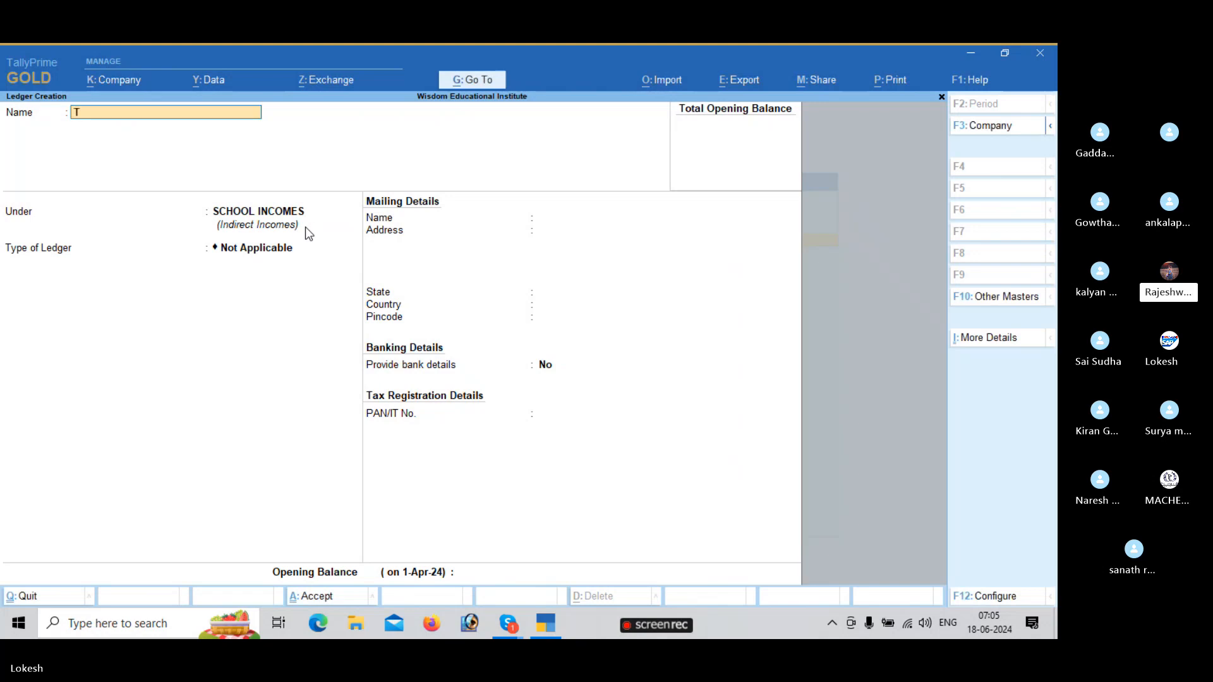
- Create a ledger named Tuition Fee SI under SCHOOL INCOMES and save it with default details
type("Tuiti")
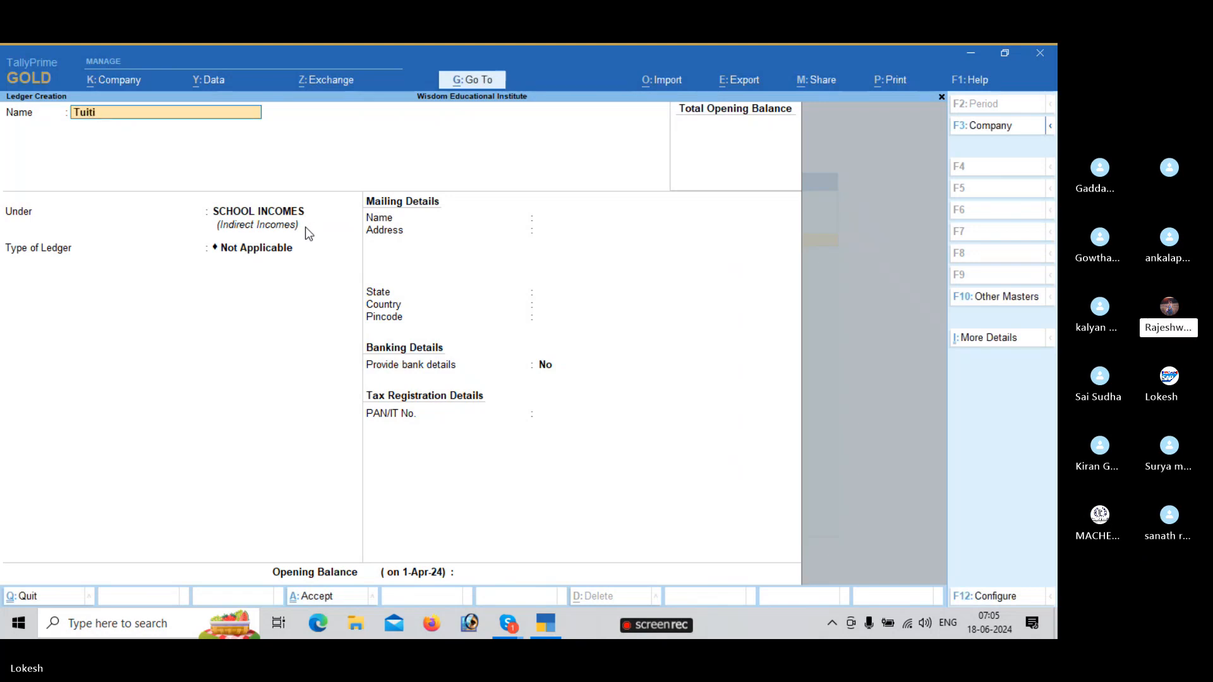
type("on Fee")
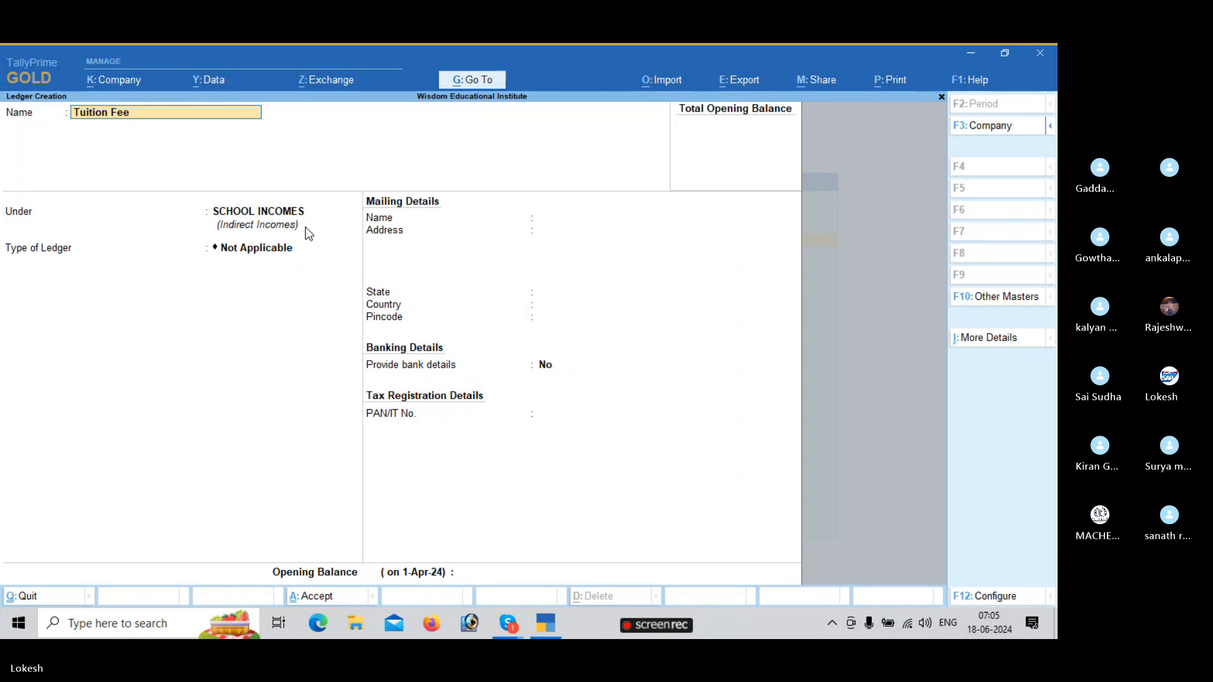
type(" Sl")
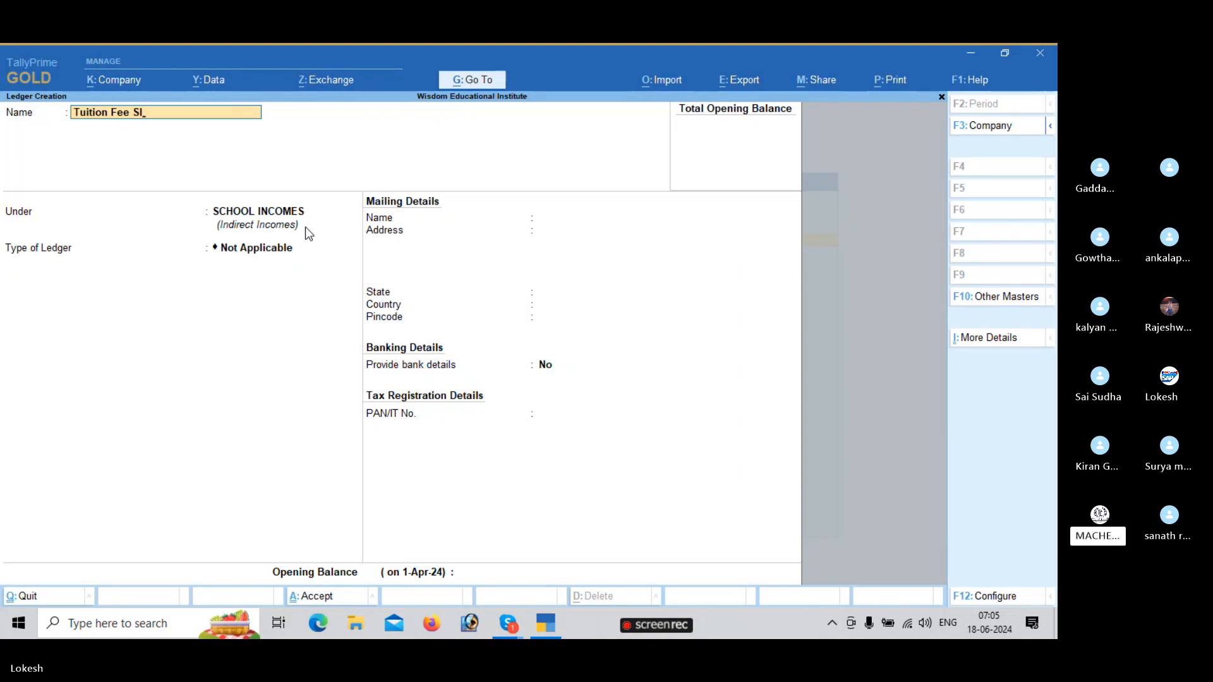
key("Return")
key("Return")
key("Return")
key("Return")
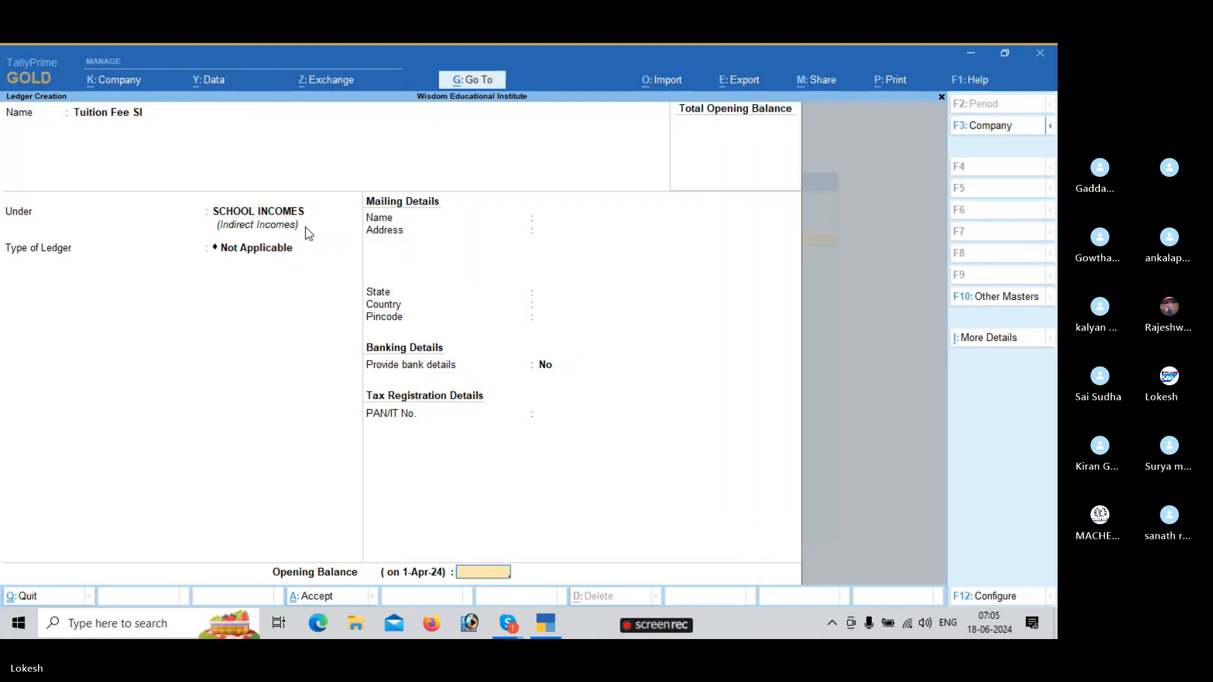
key("Return")
key("Return")
- Create a ledger named Special Fee SI under SCHOOL INCOMES and save it with no opening balance
type("SPE")
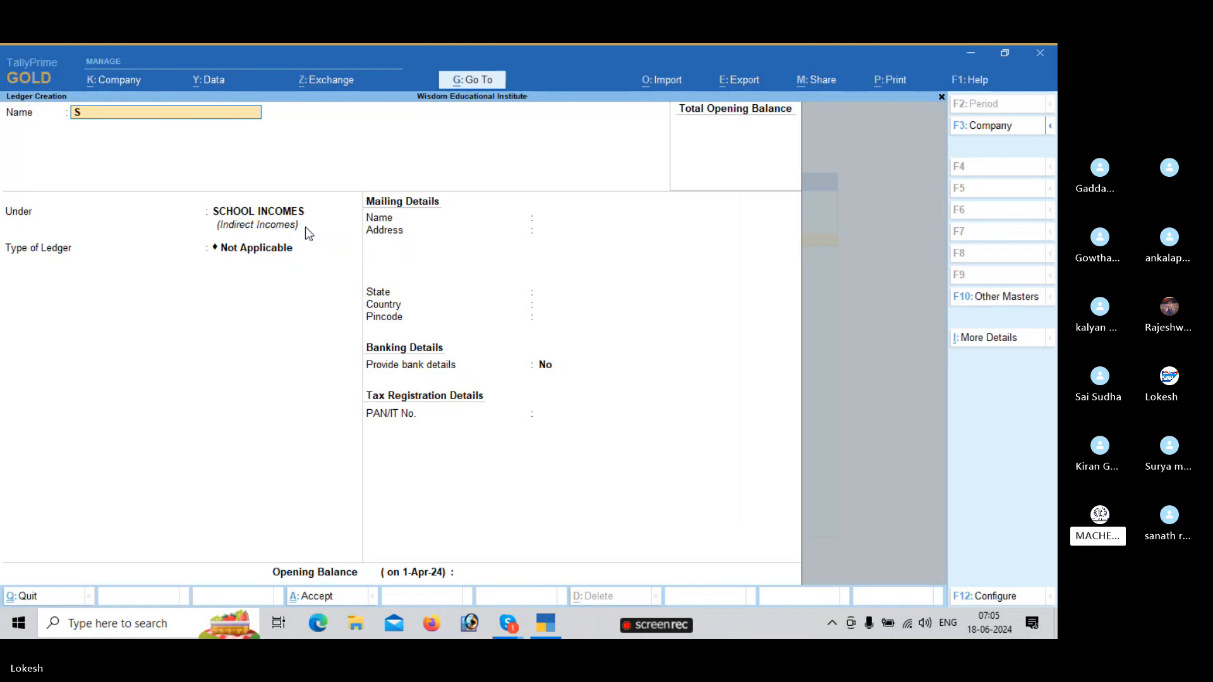
key("BackSpace")
key("BackSpace")
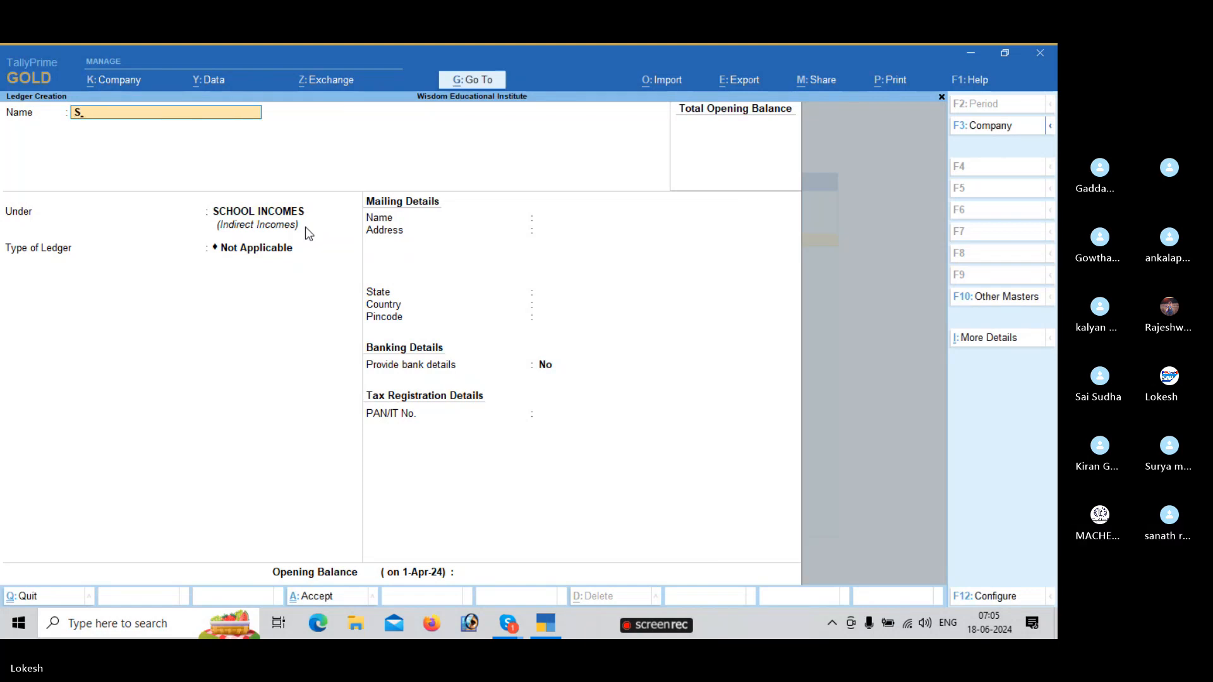
type("pecial Fee Si")
key("BackSpace")
type("I")
key("Return")
key("Return")
key("Return")
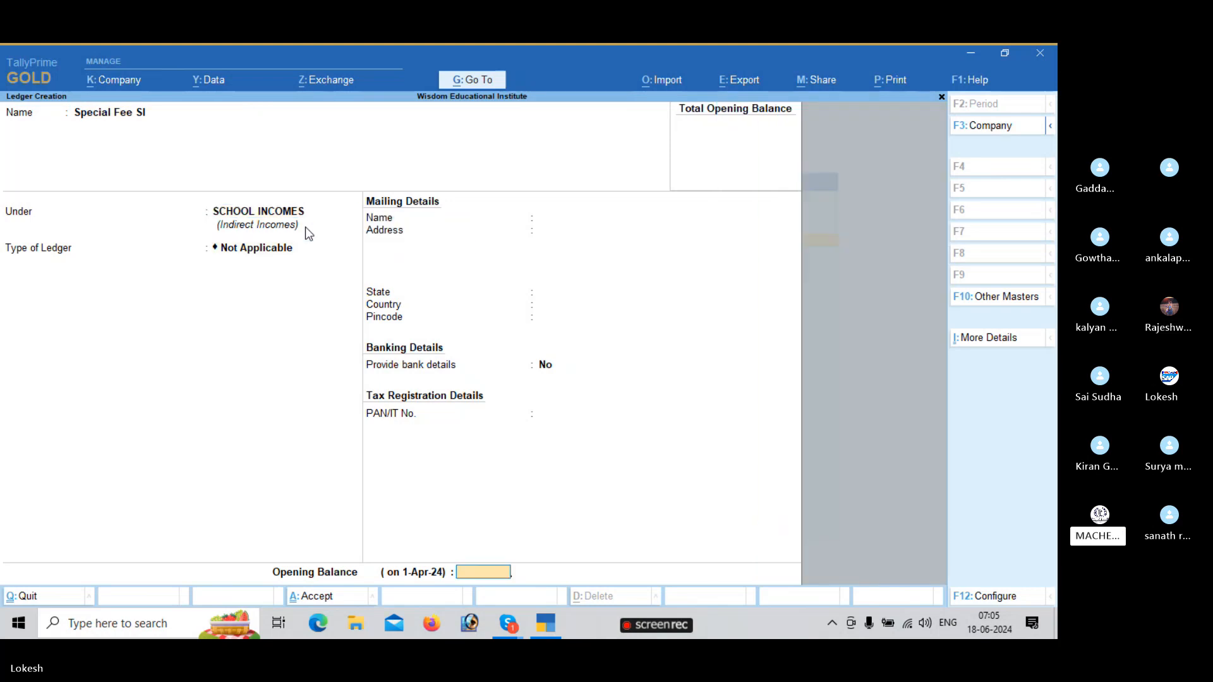
key("Return")
key("Return")
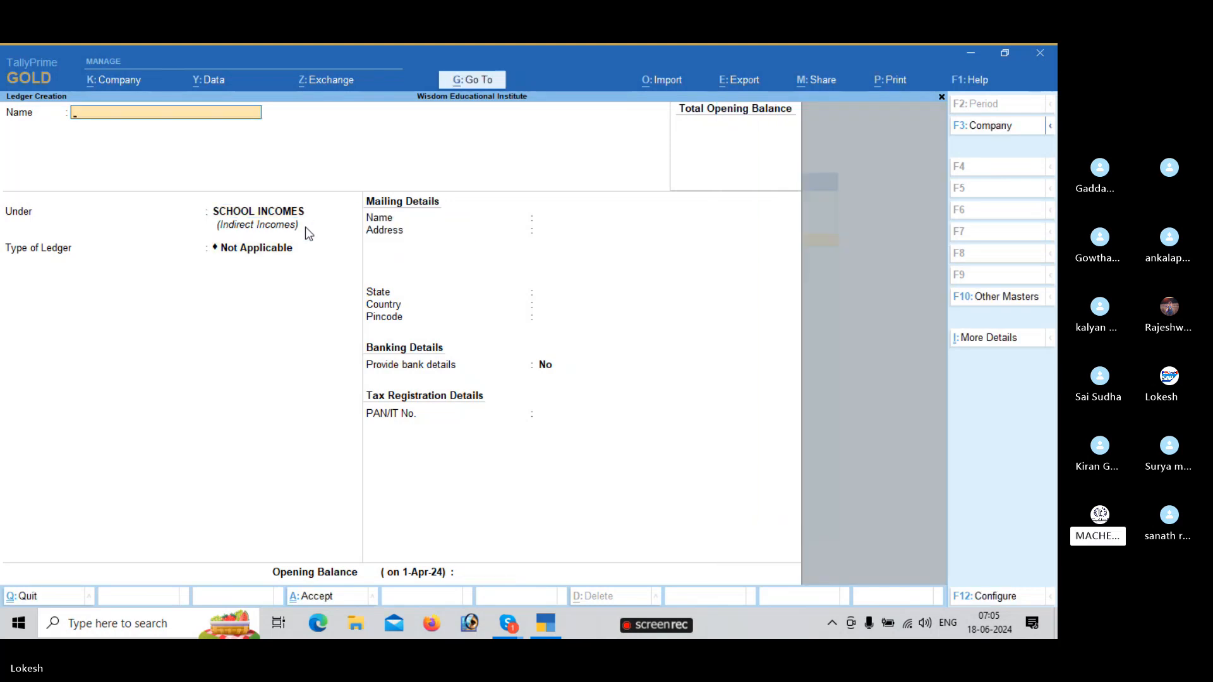
- Create a ledger named Materials Fee SI under SCHOOL INCOMES and save it without bank details
type("MA")
key("BackSpace")
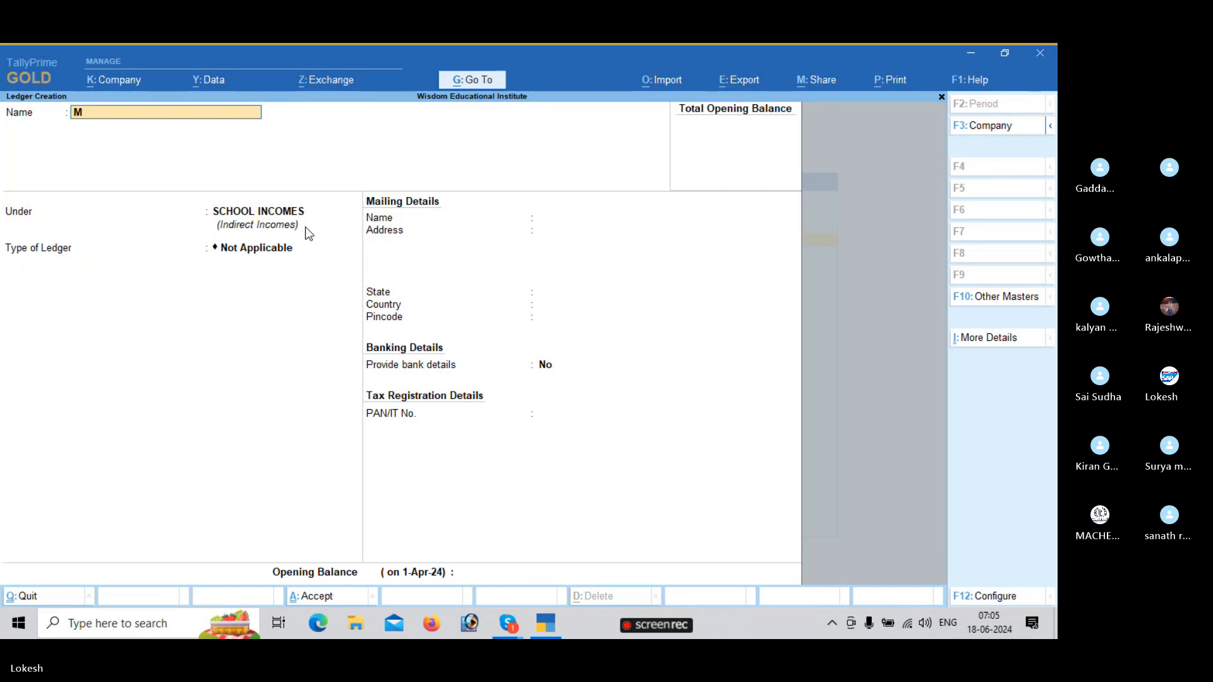
type("aterials Feee")
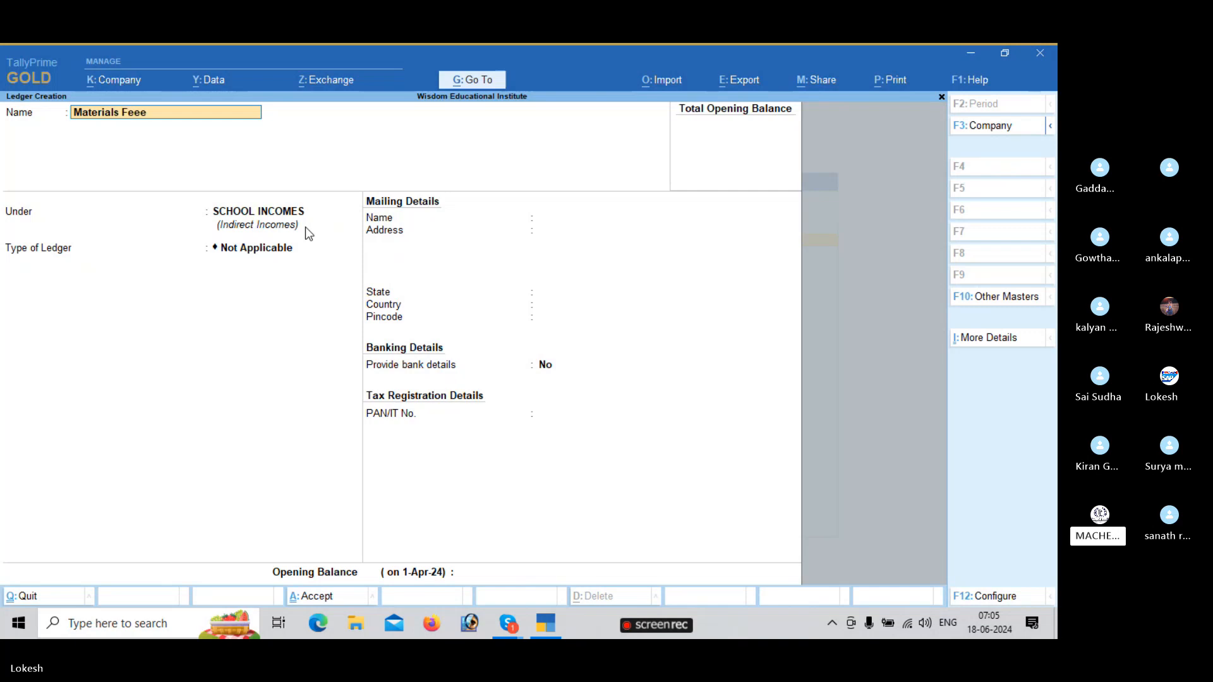
key("BackSpace")
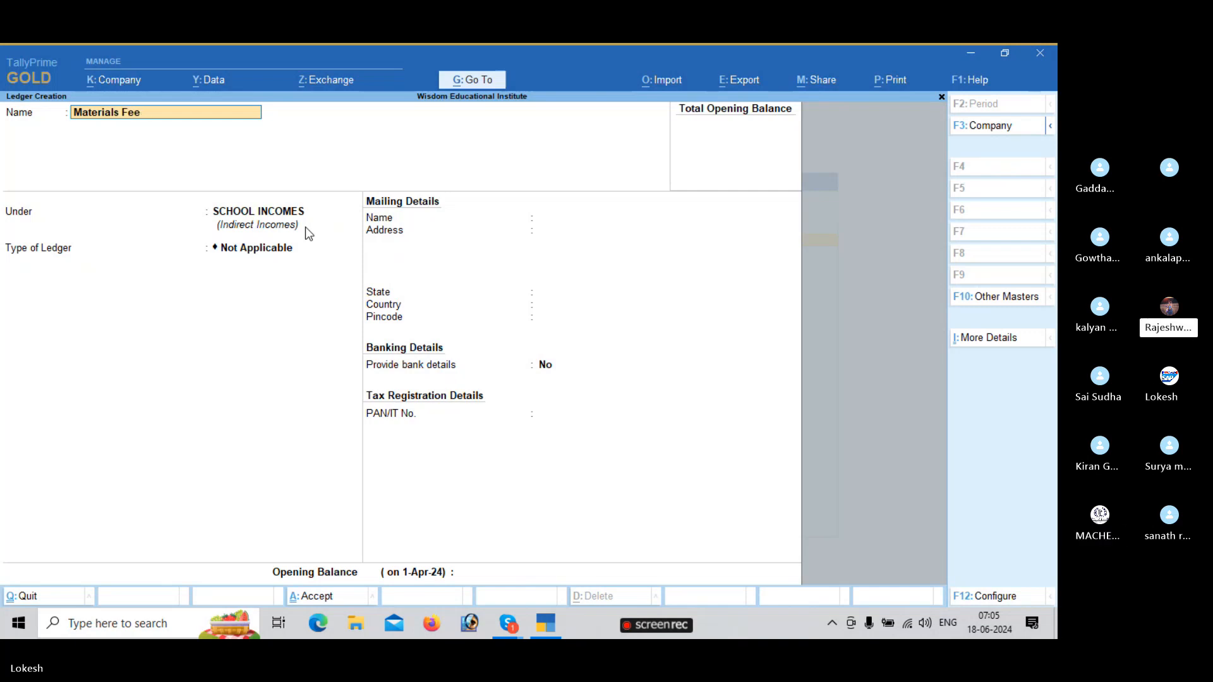
type("Sl")
key("Return")
key("Return")
key("Return")
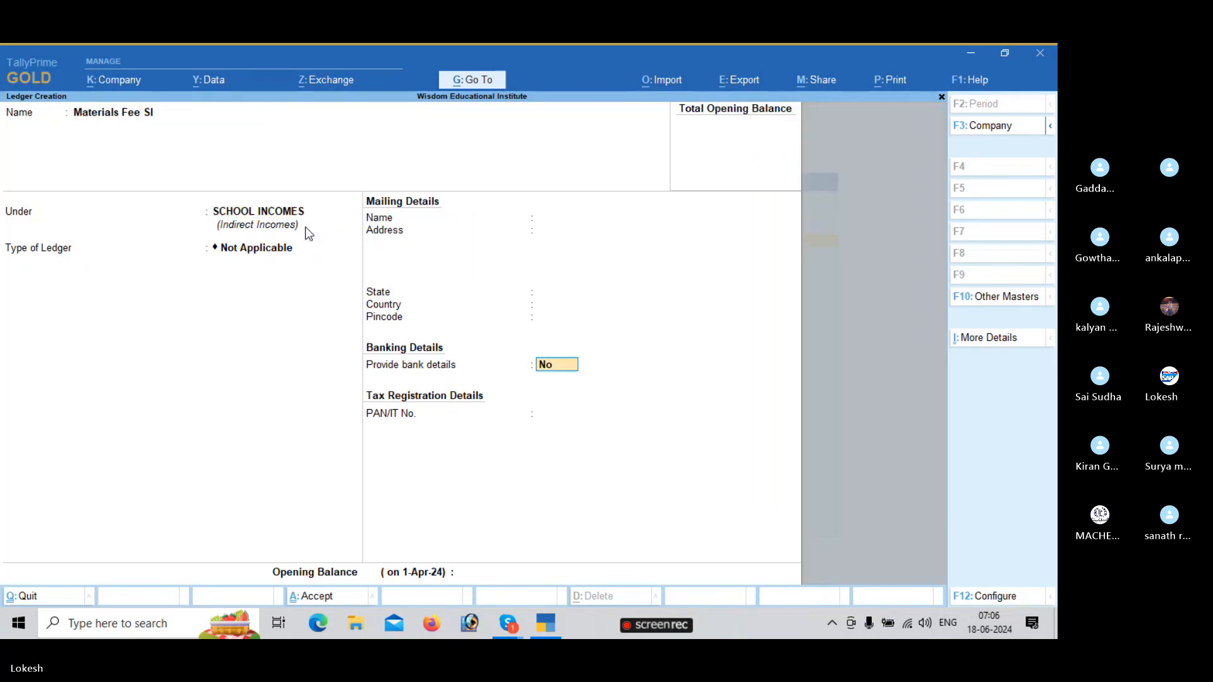
key("Return")
key("Return")
key("Return")
- Create a ledger named Penalties Fee SI under SCHOOL INCOMES and save it with default details
type("P")
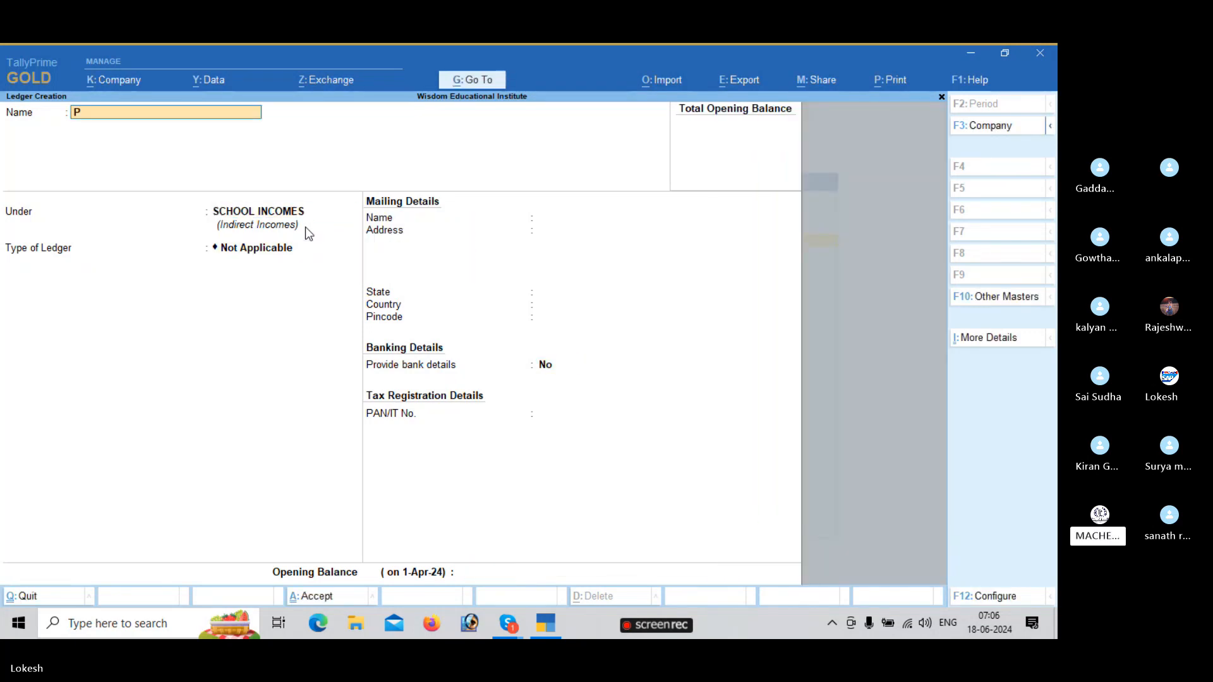
type("ena")
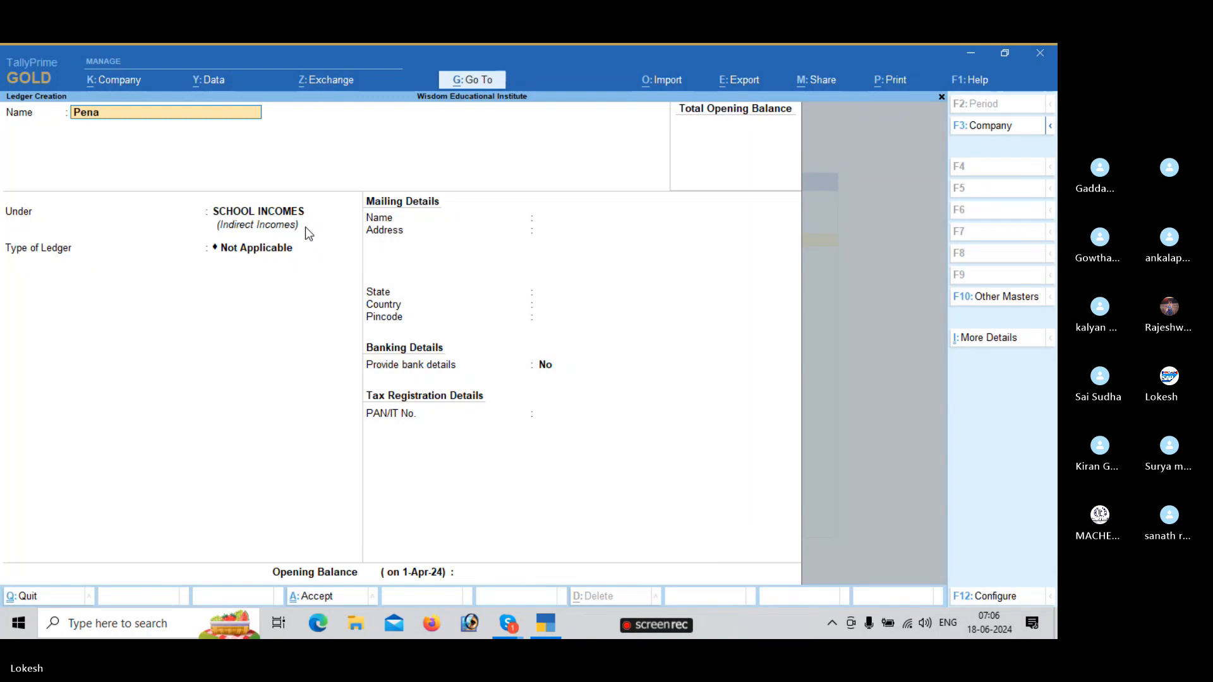
type("lties Fee Si")
key("BackSpace")
type("l")
key("Return")
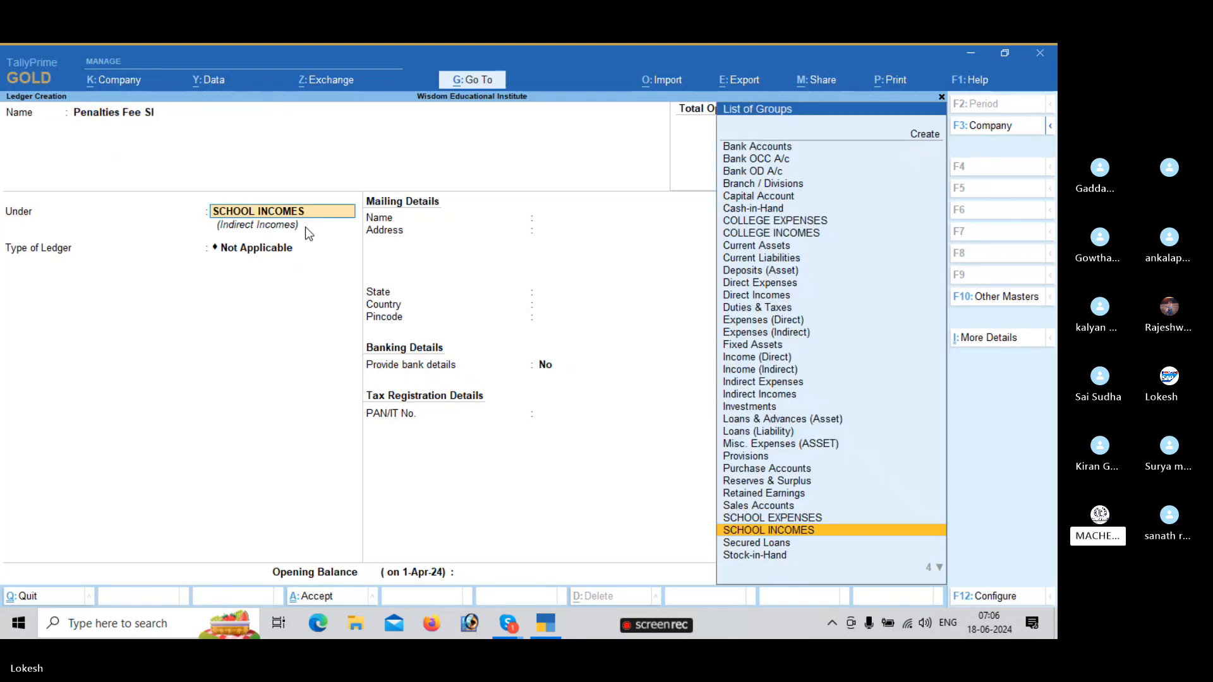
key("Return")
key("Return")
key("Return")
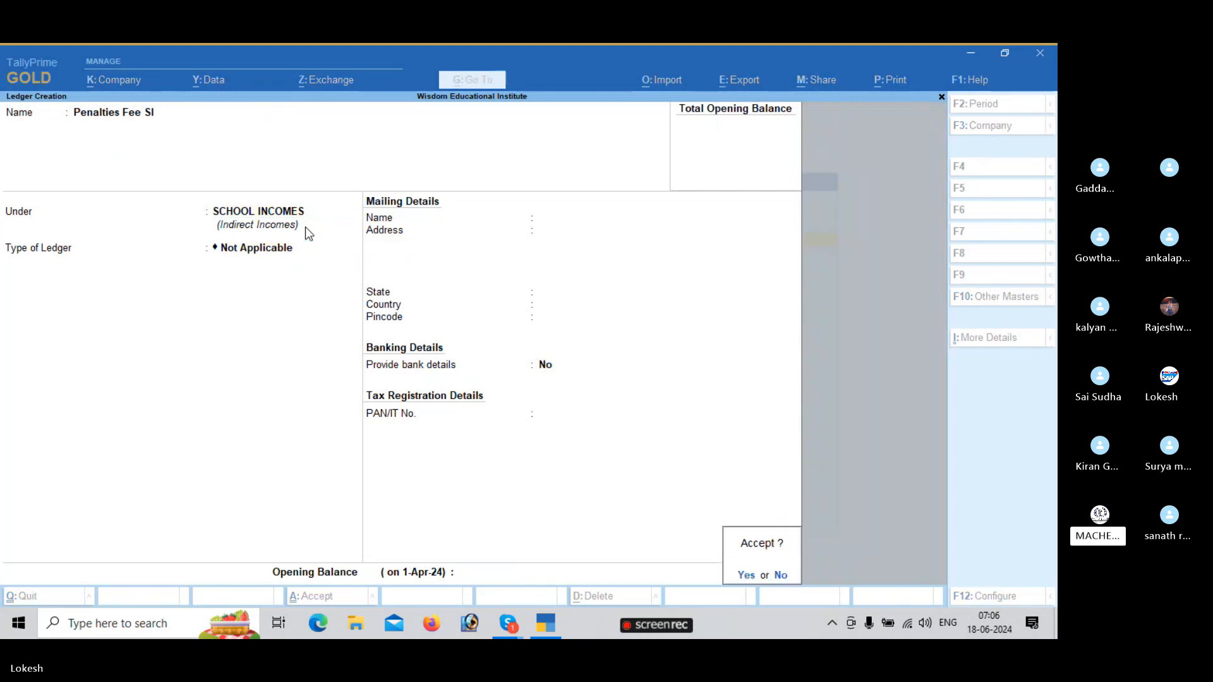
key("Return")
- Create a ledger named Exam Fees SI under SCHOOL INCOMES and save it with default details
type("E")
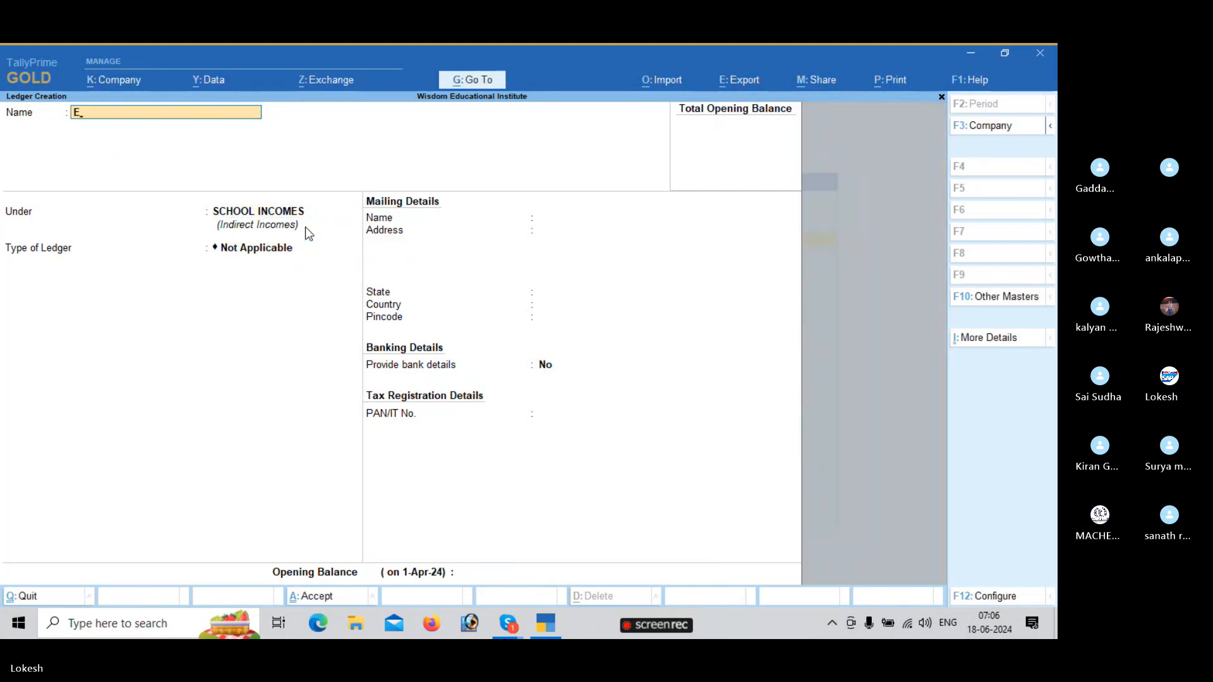
type("XAM FEE")
key("BackSpace")
key("BackSpace")
key("BackSpace")
type("f")
key("BackSpace")
key("BackSpace")
key("BackSpace")
type("xam F")
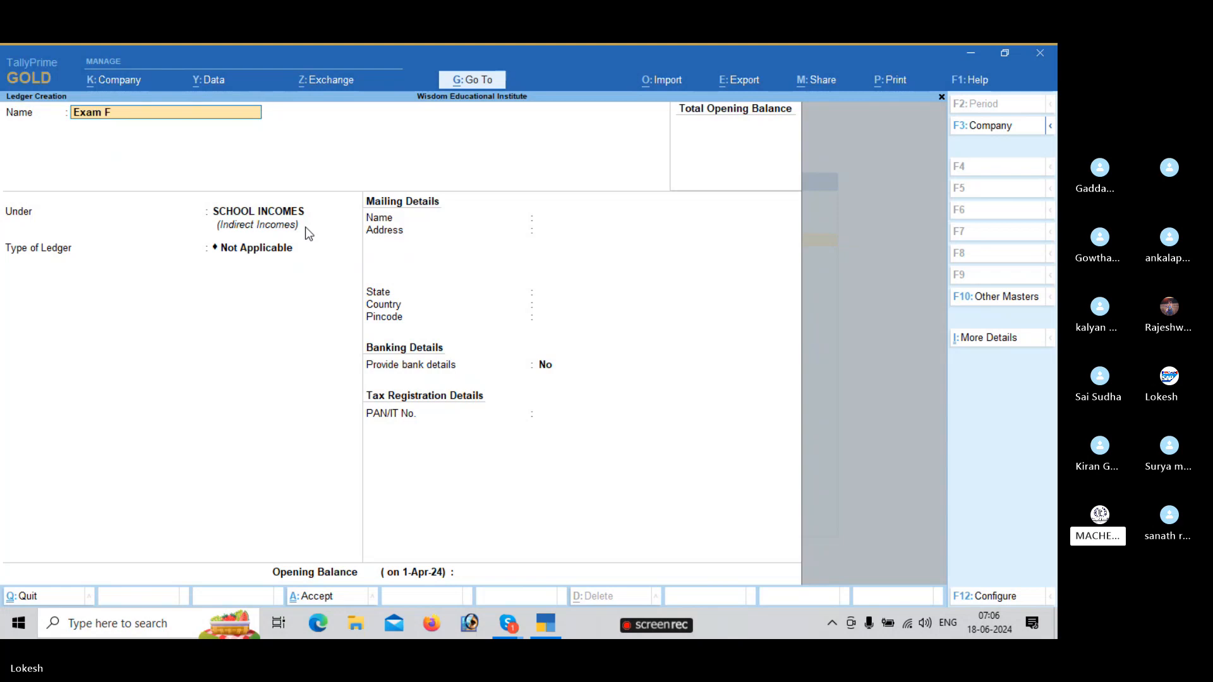
type("ees SI")
key("Return")
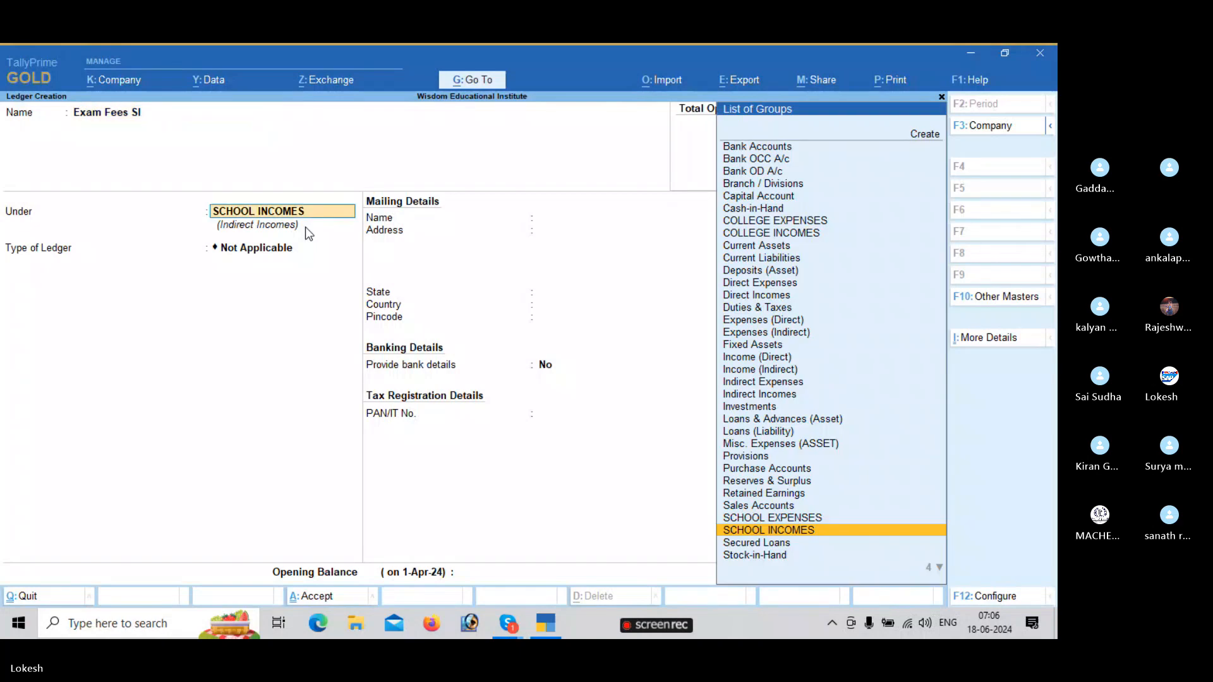
key("Return")
key("Return")
key("Return")
key("Return")
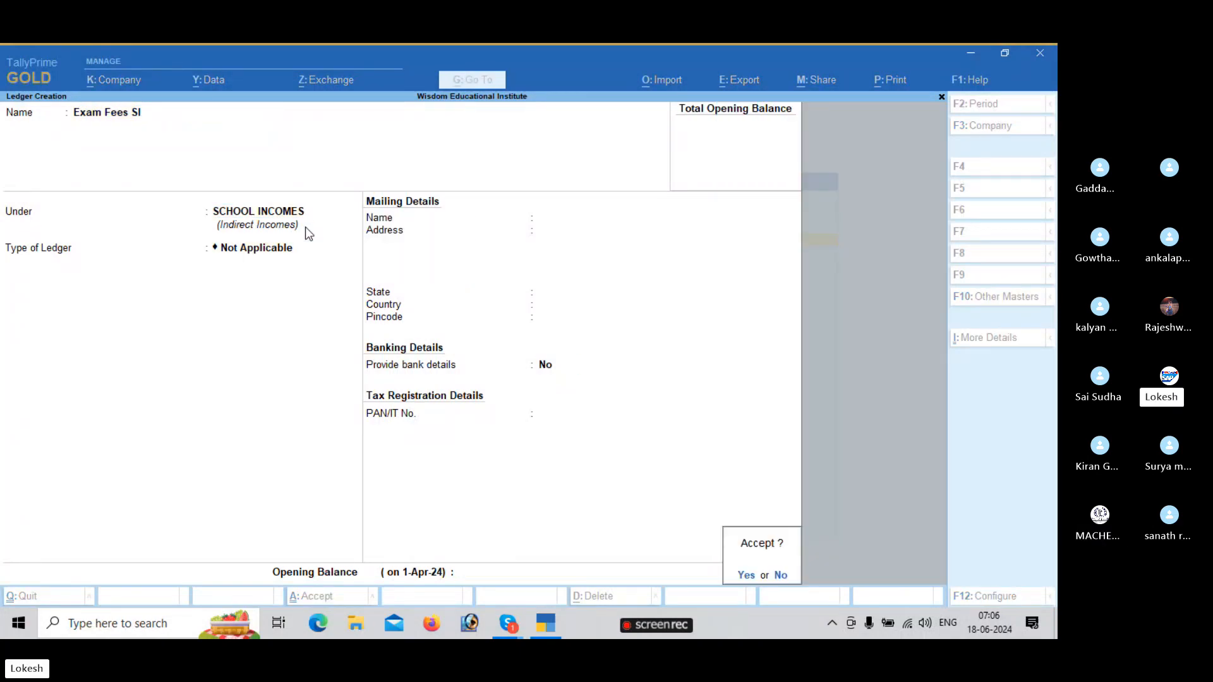
key("Return")
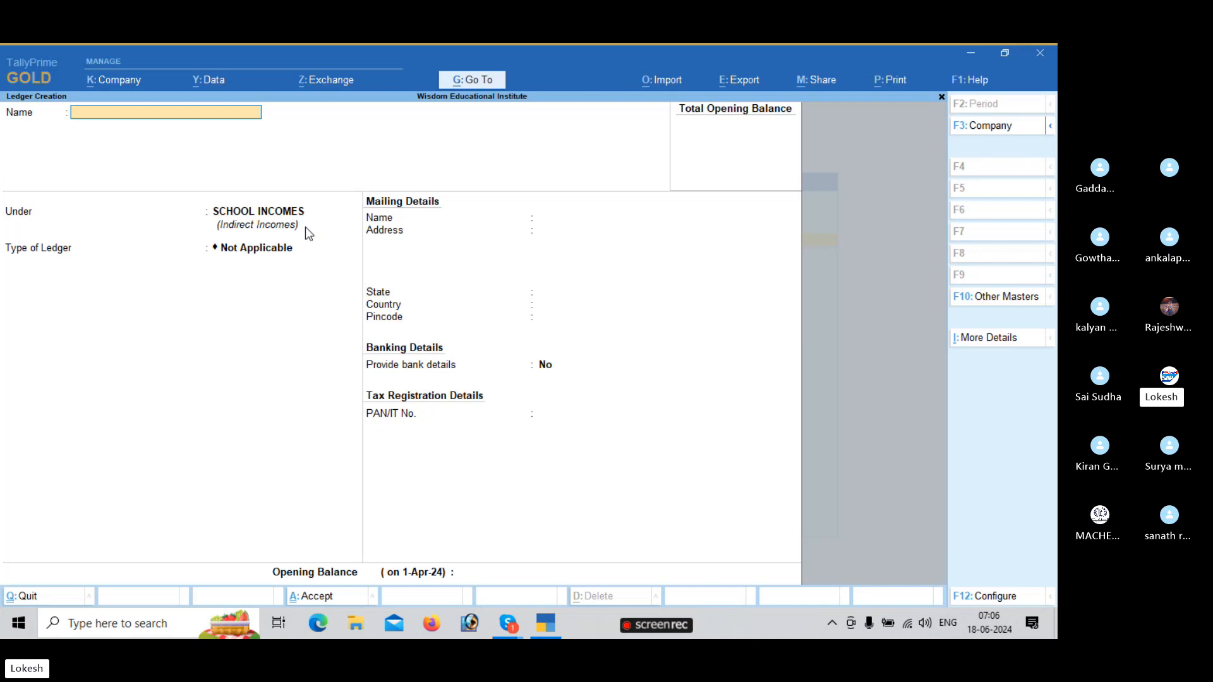
- Leave ledger creation and open a new Receipt voucher for Wisdom Educational Institute
key("Escape")
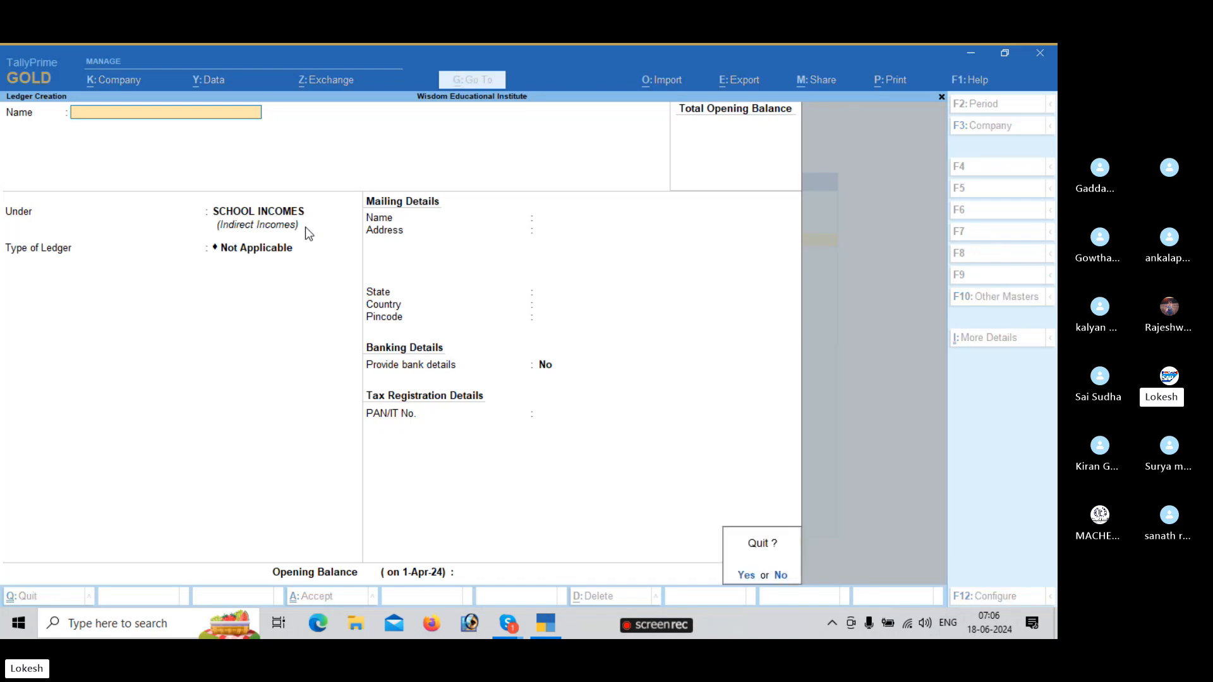
key("y")
key("Escape")
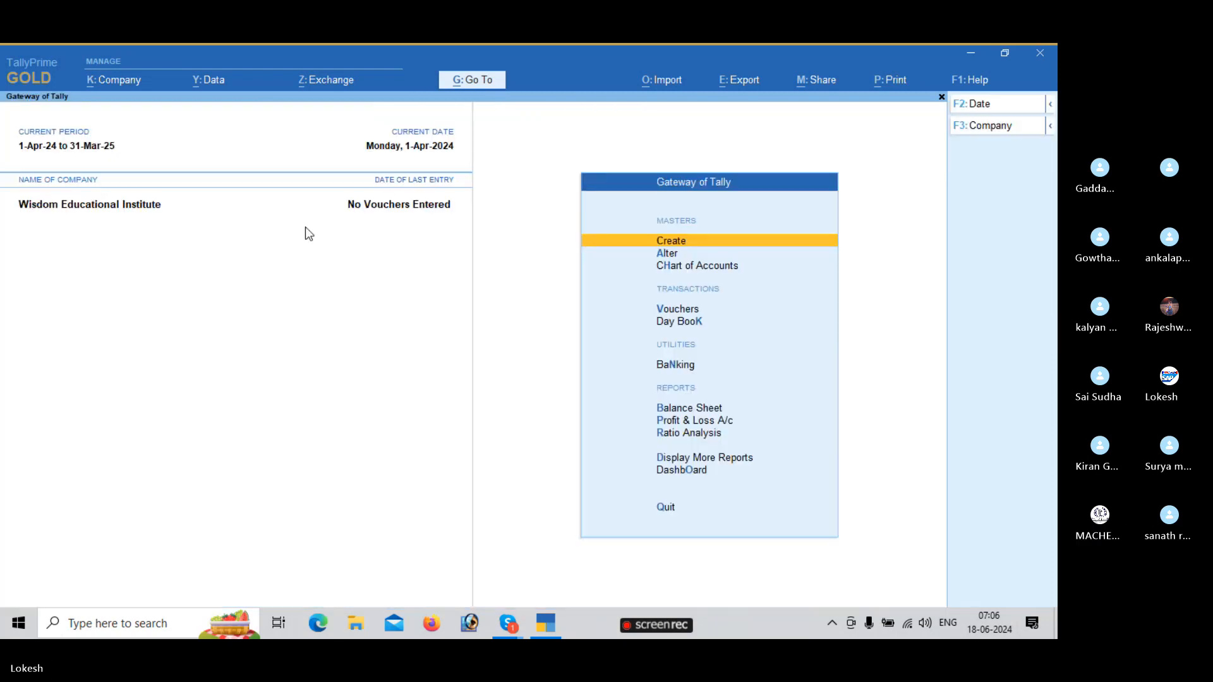
key("Down")
key("Down")
key("Down")
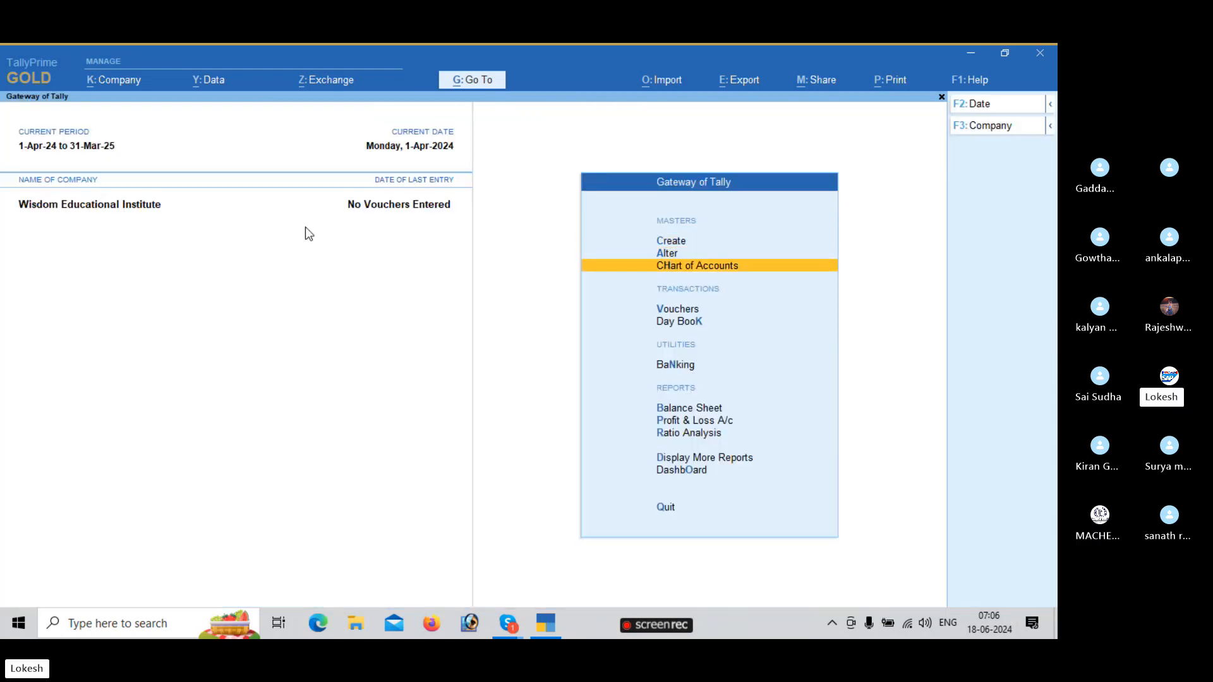
key("Return")
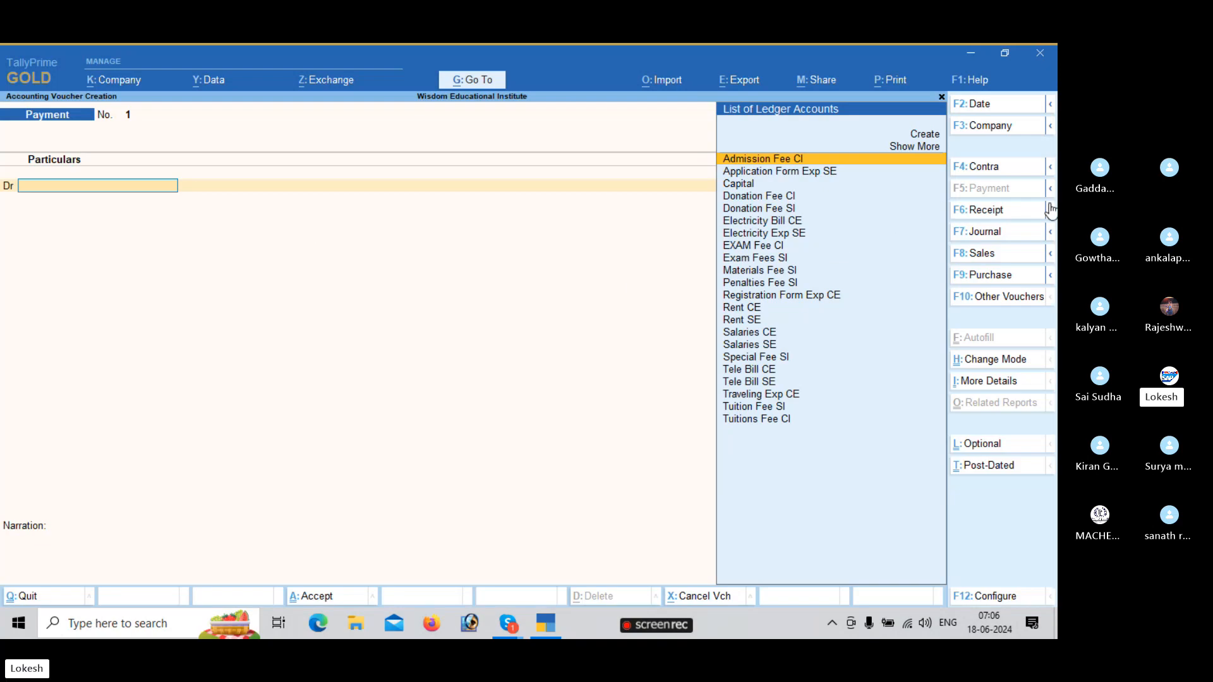
left_click(986, 210)
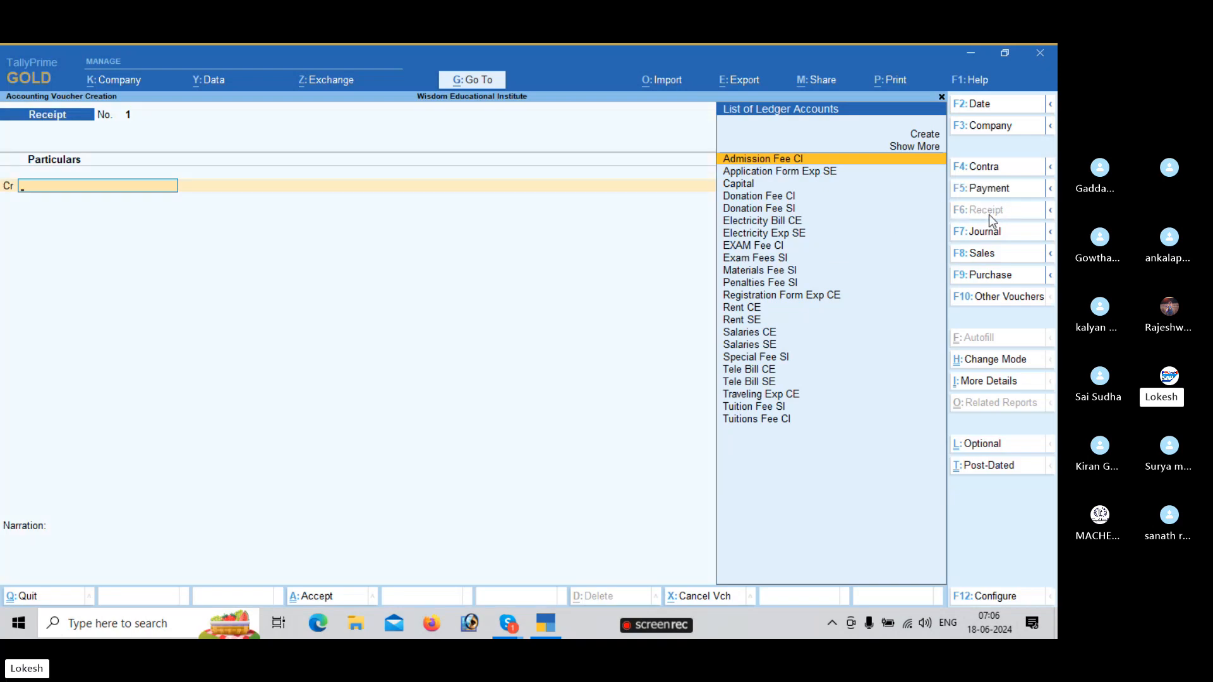
- Credit the Capital ledger with 500000 in the Receipt voucher
key("Down")
key("Down")
key("Return")
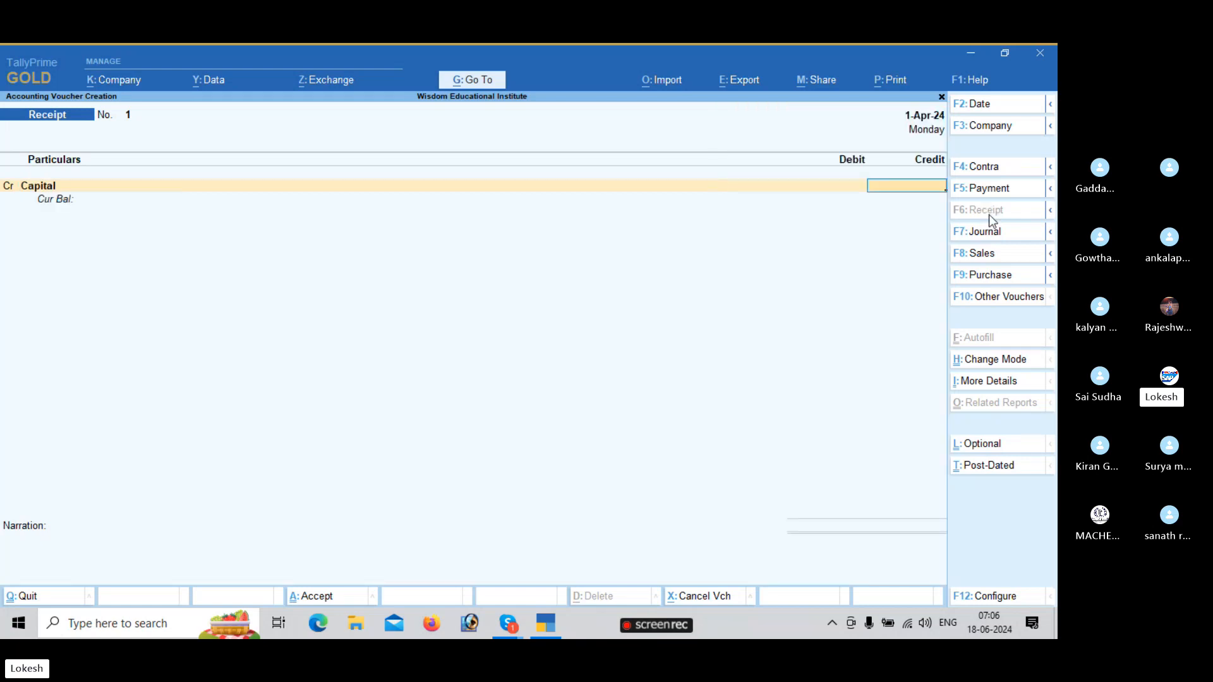
type("500000")
key("Return")
- Debit Cash for the full 5,00,000 and save the Receipt voucher without a narration
key("Down")
key("Down")
key("Down")
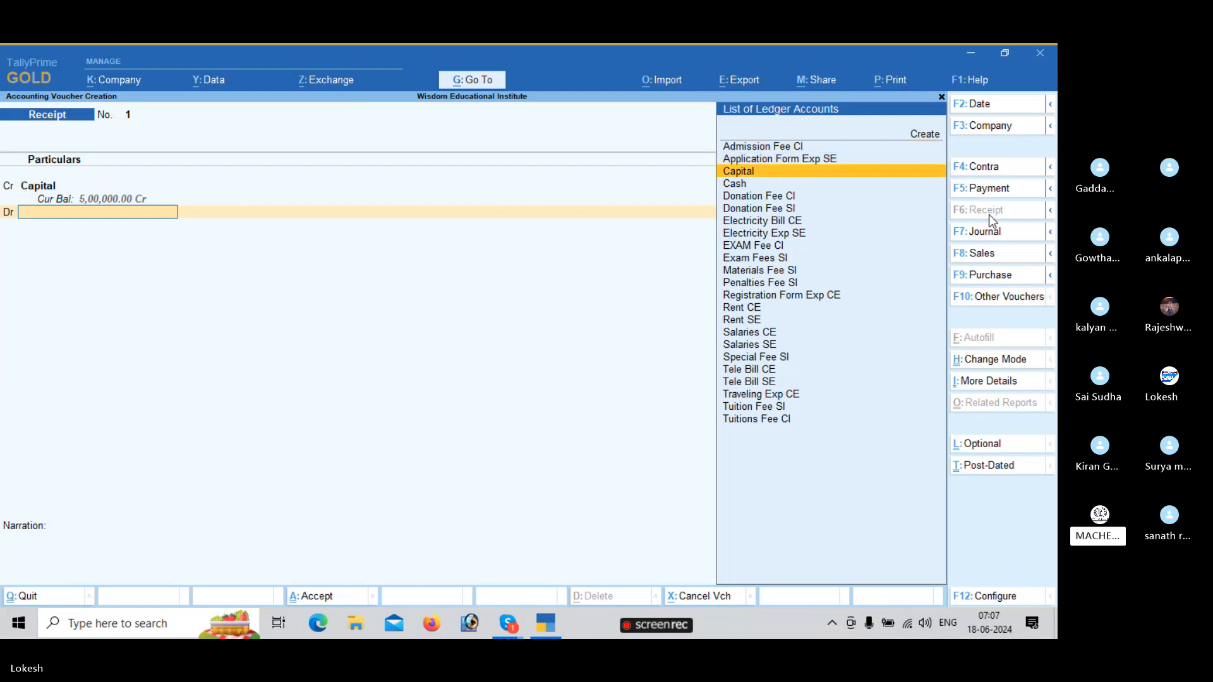
key("Return")
key("Return")
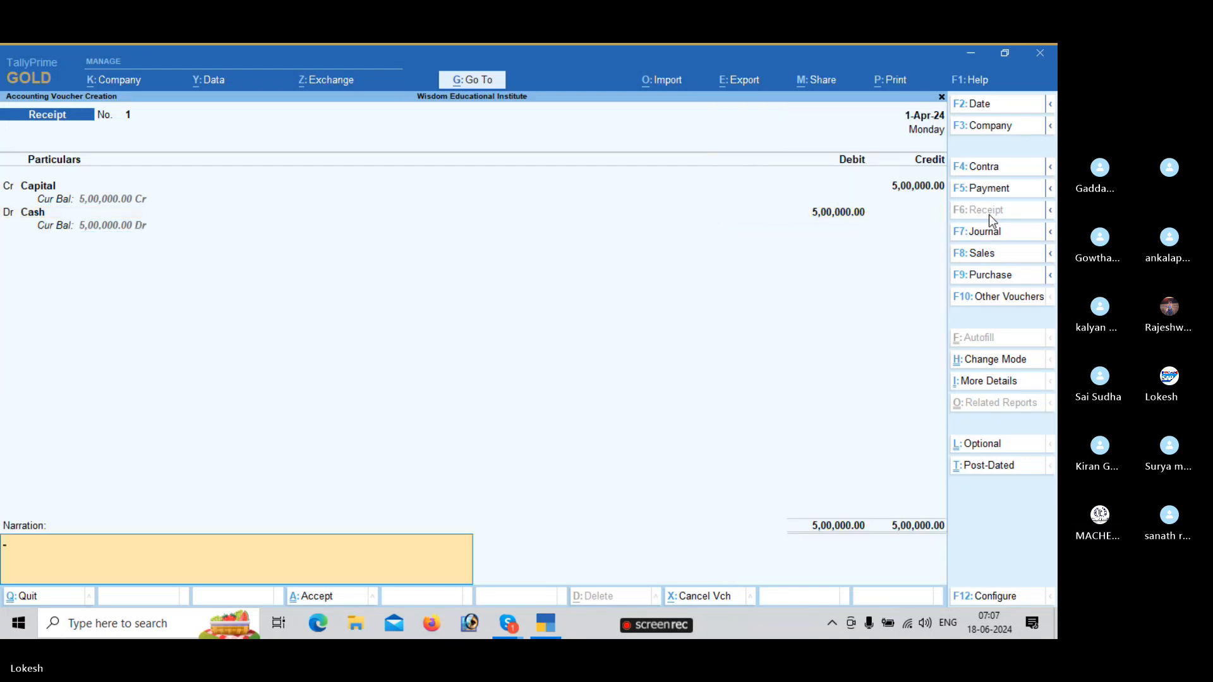
key("Return")
key("Return")
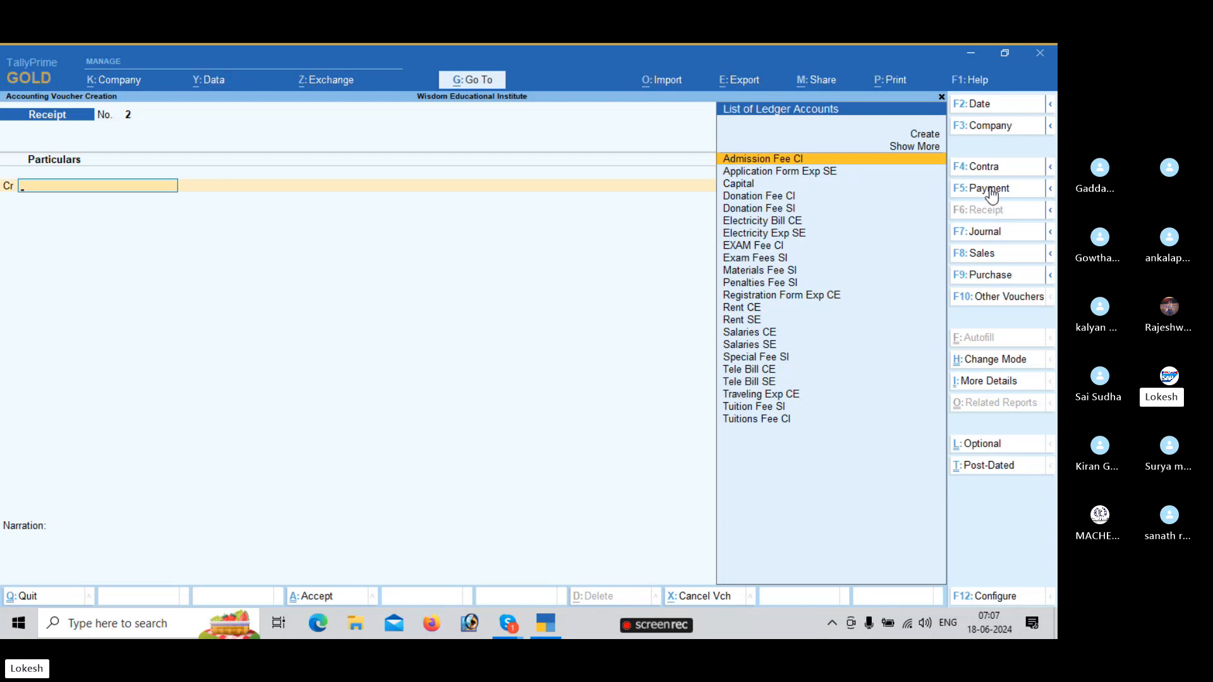
- Start a Payment voucher and debit the Salaries CE ledger with 15000
left_click(990, 187)
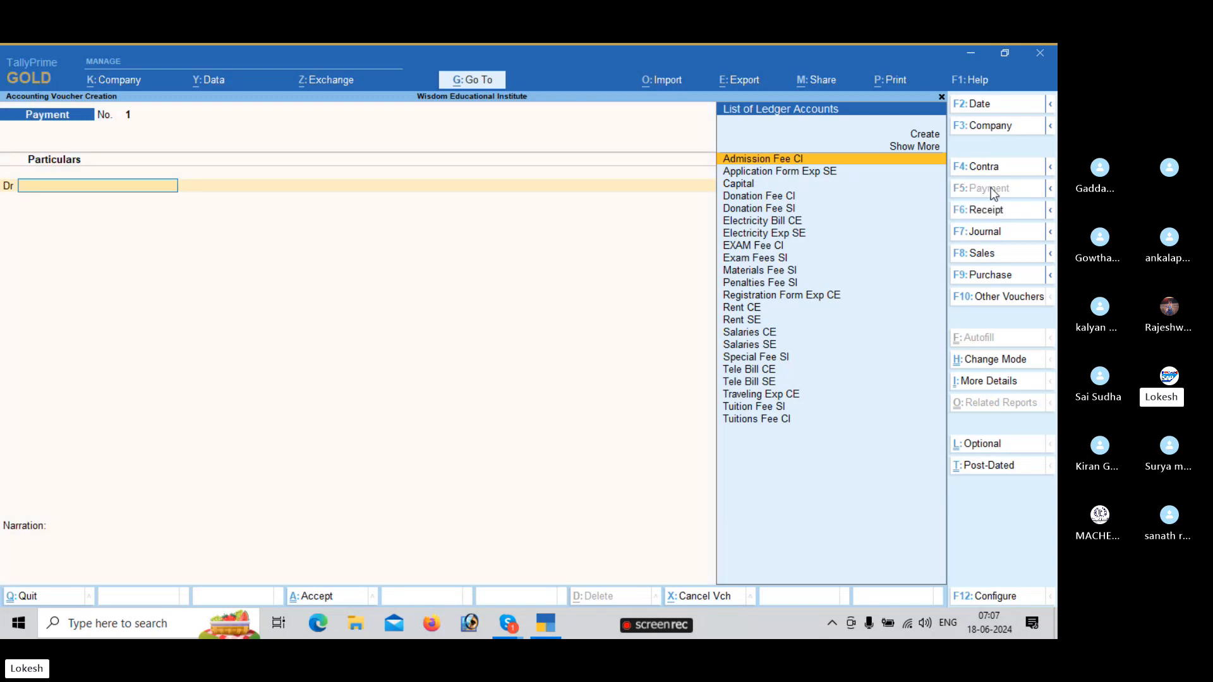
type("SA")
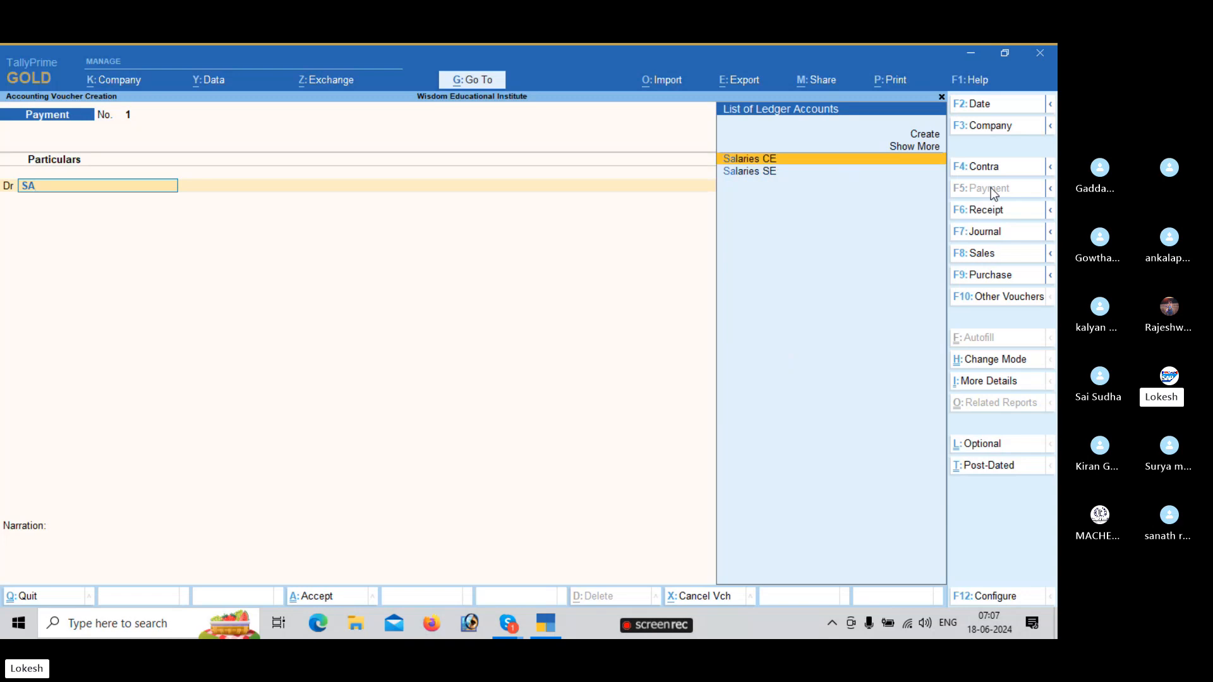
key("Return")
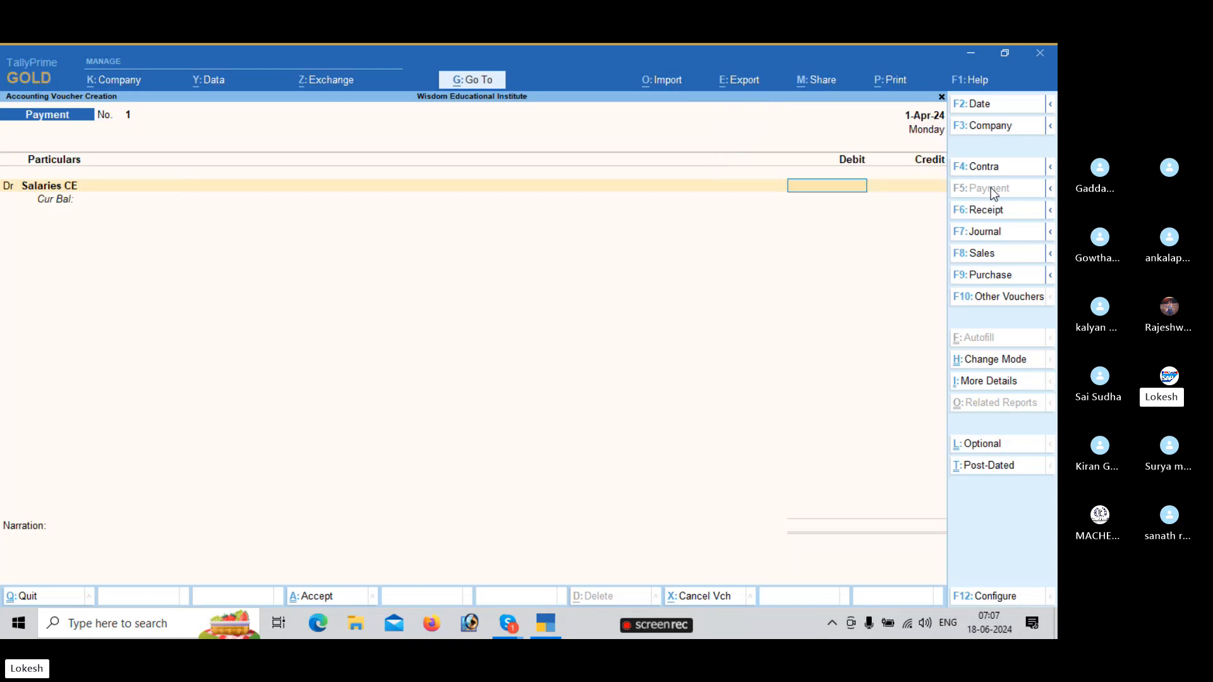
type("150000")
key("BackSpace")
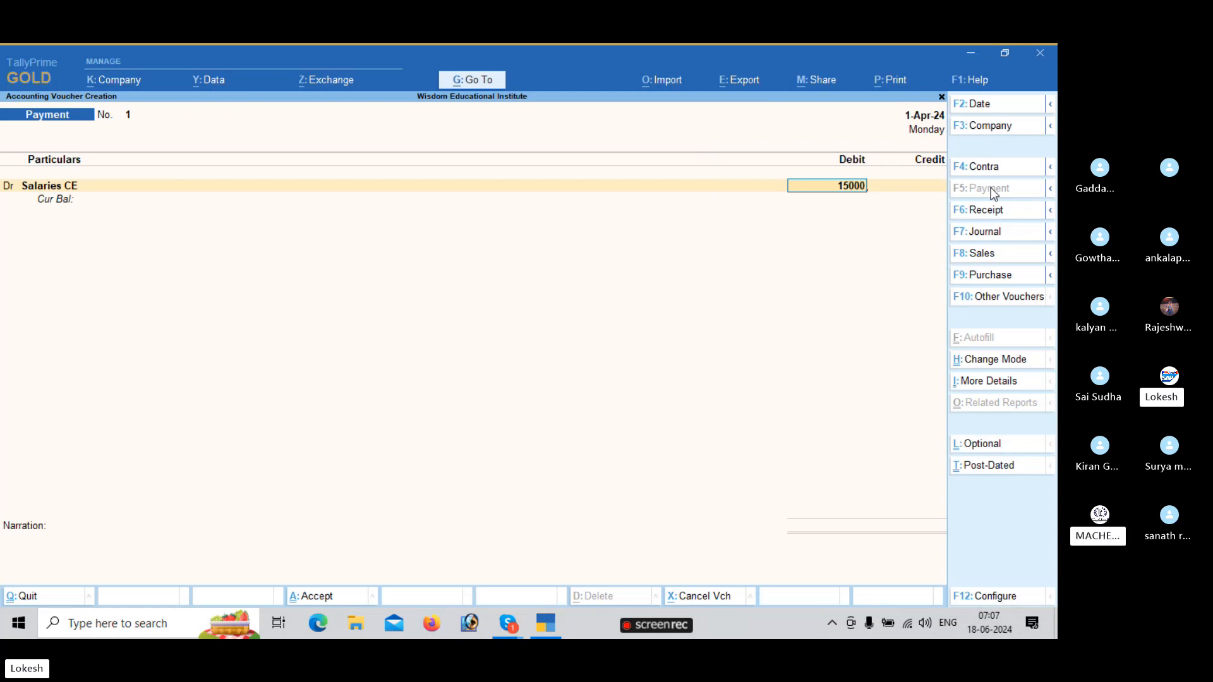
key("Return")
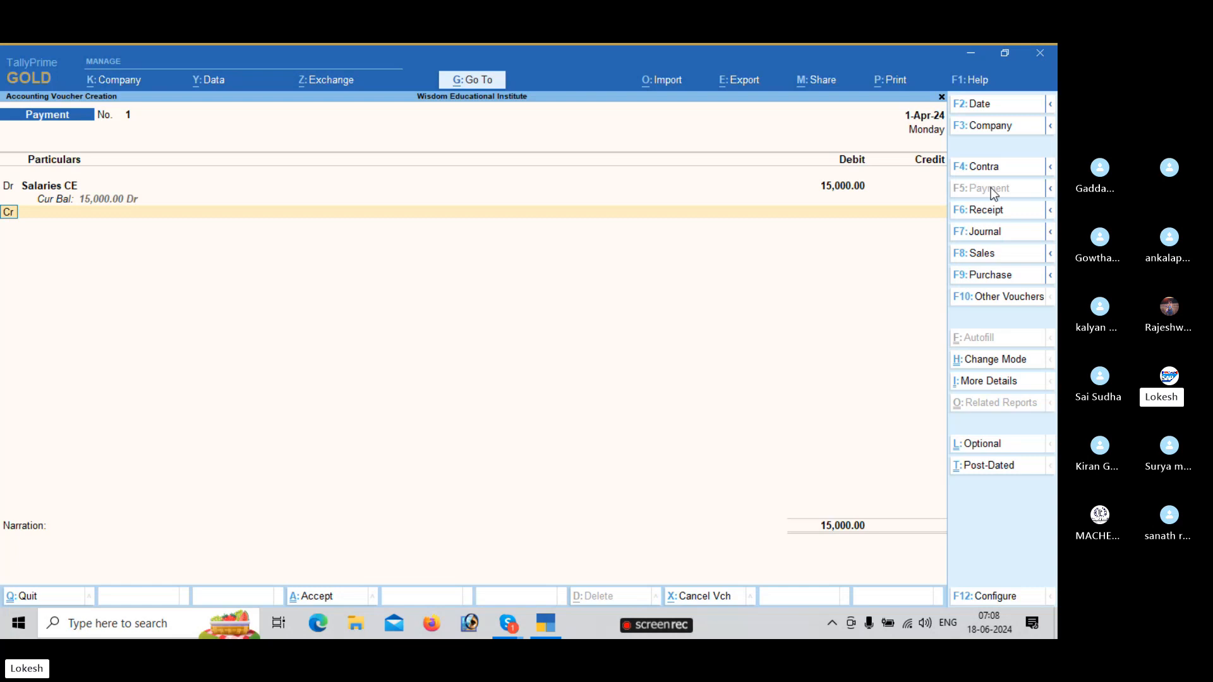
- Add a second debit line to the Payment voucher for Rent CE with 8000
type("D")
key("Return")
type("RE")
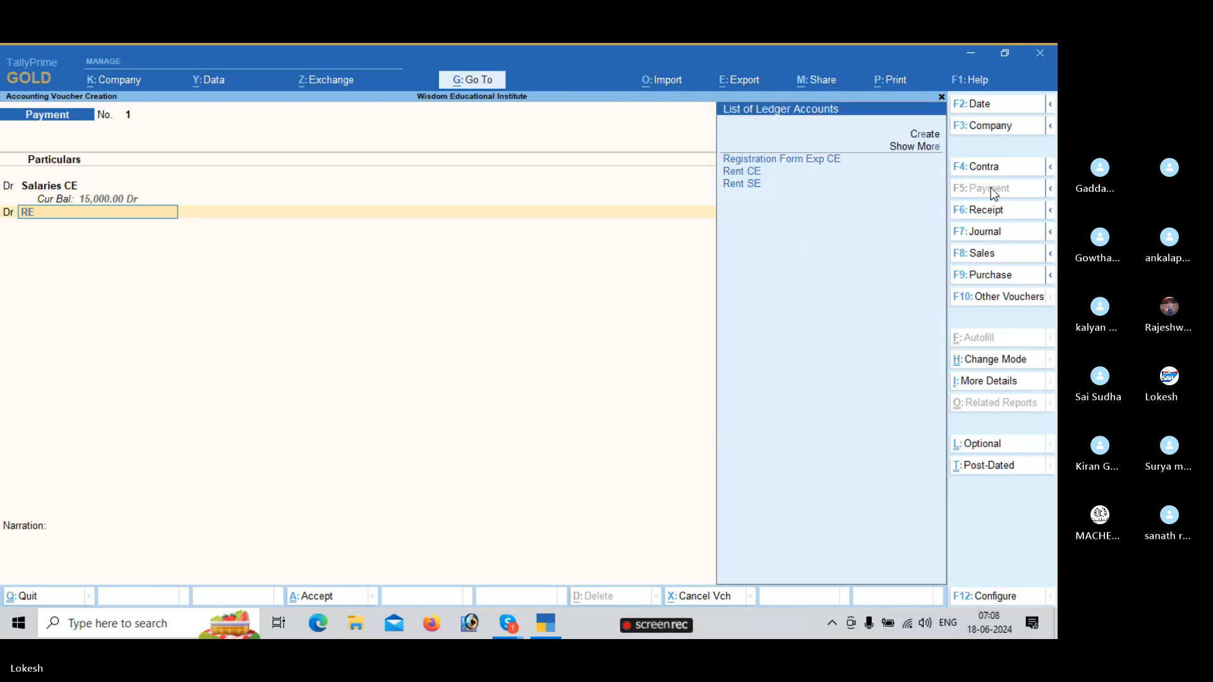
key("Down")
key("Return")
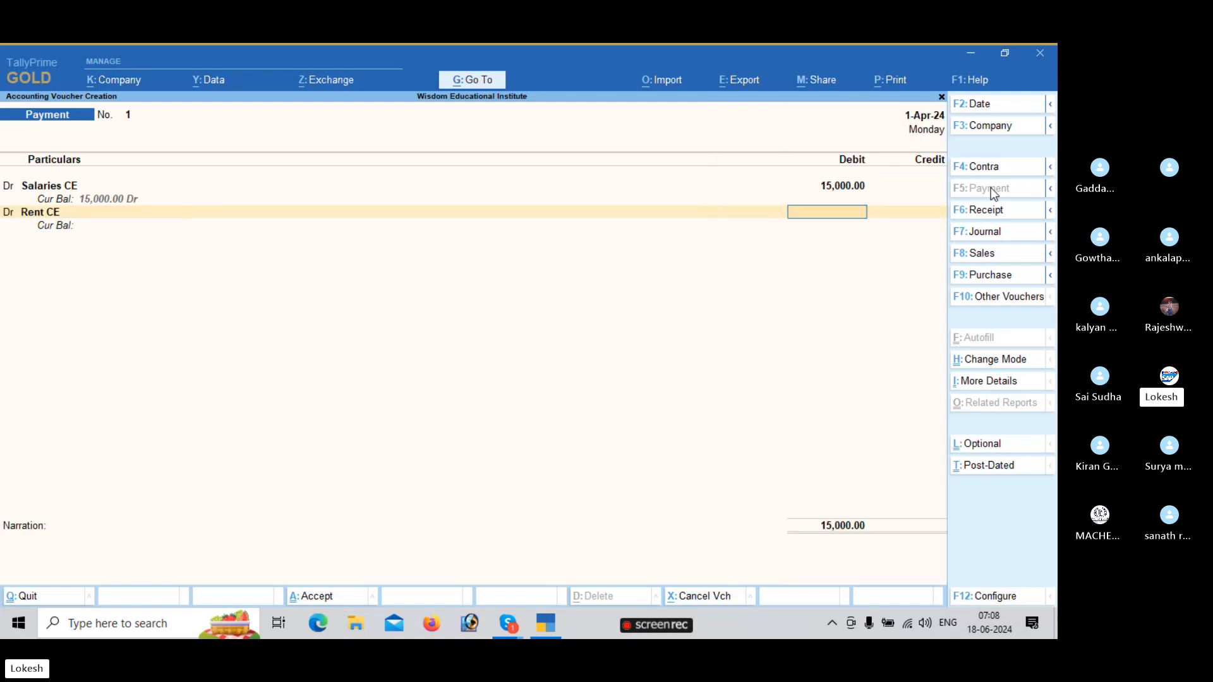
type("8000")
key("Return")
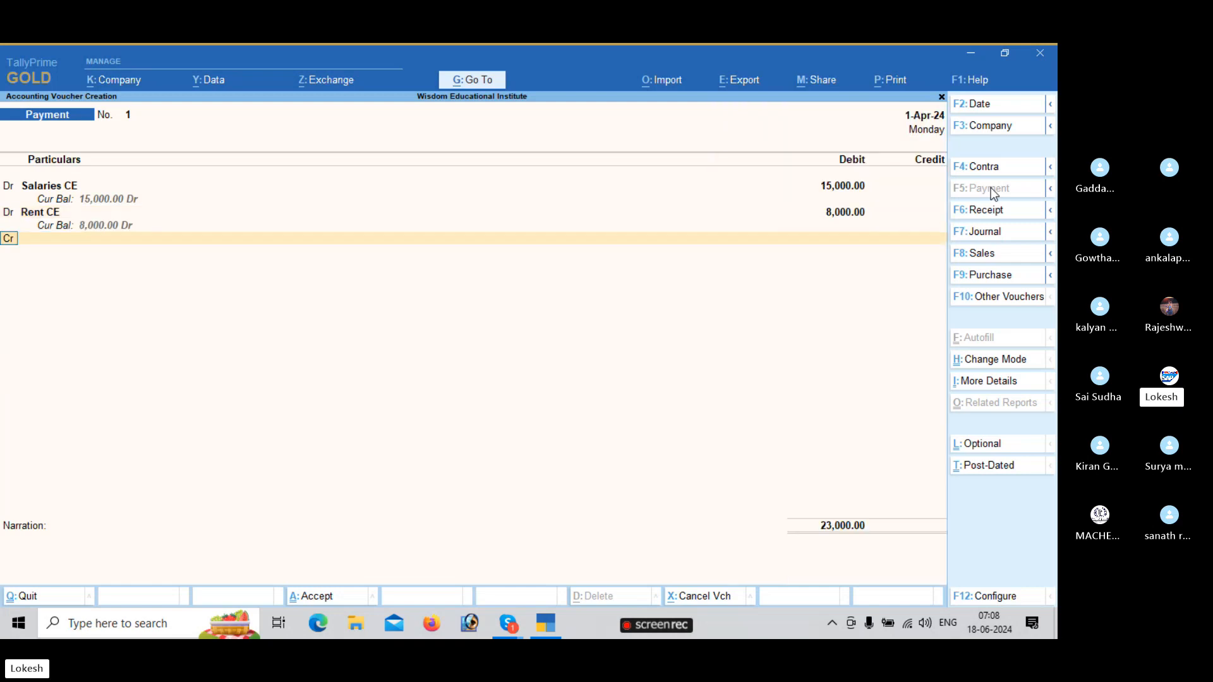
- Add a debit line to the Payment voucher for Tele Bill CE with 5000
type("D")
key("Return")
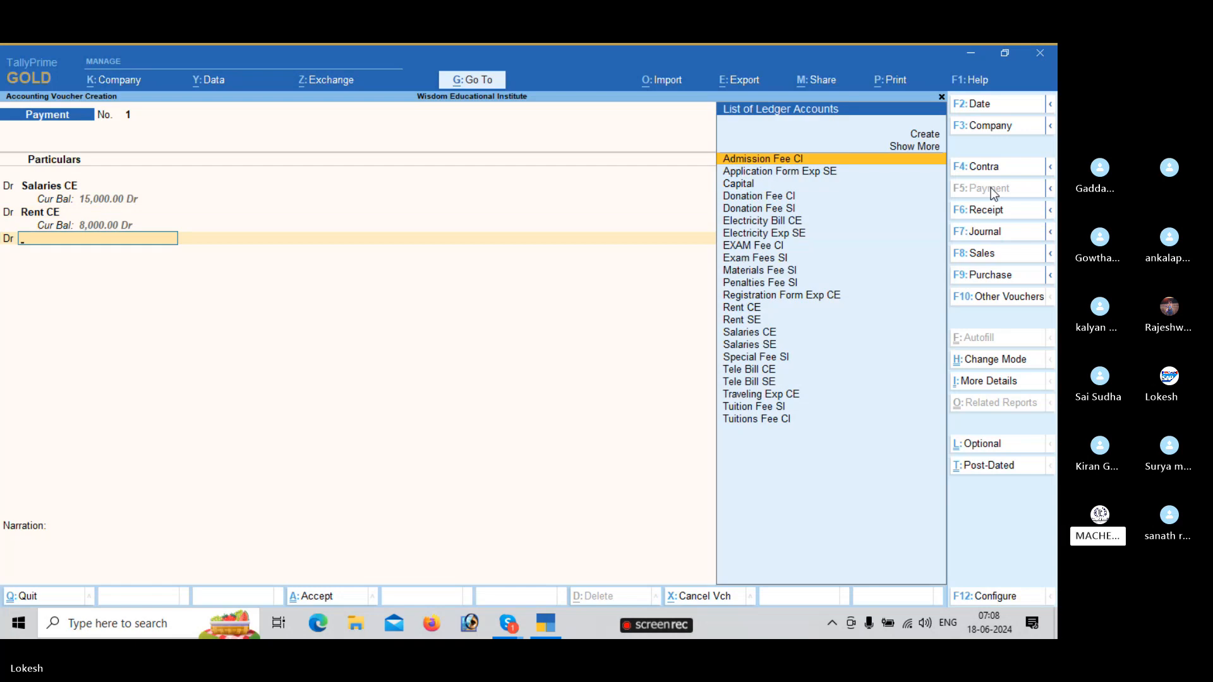
type("TE")
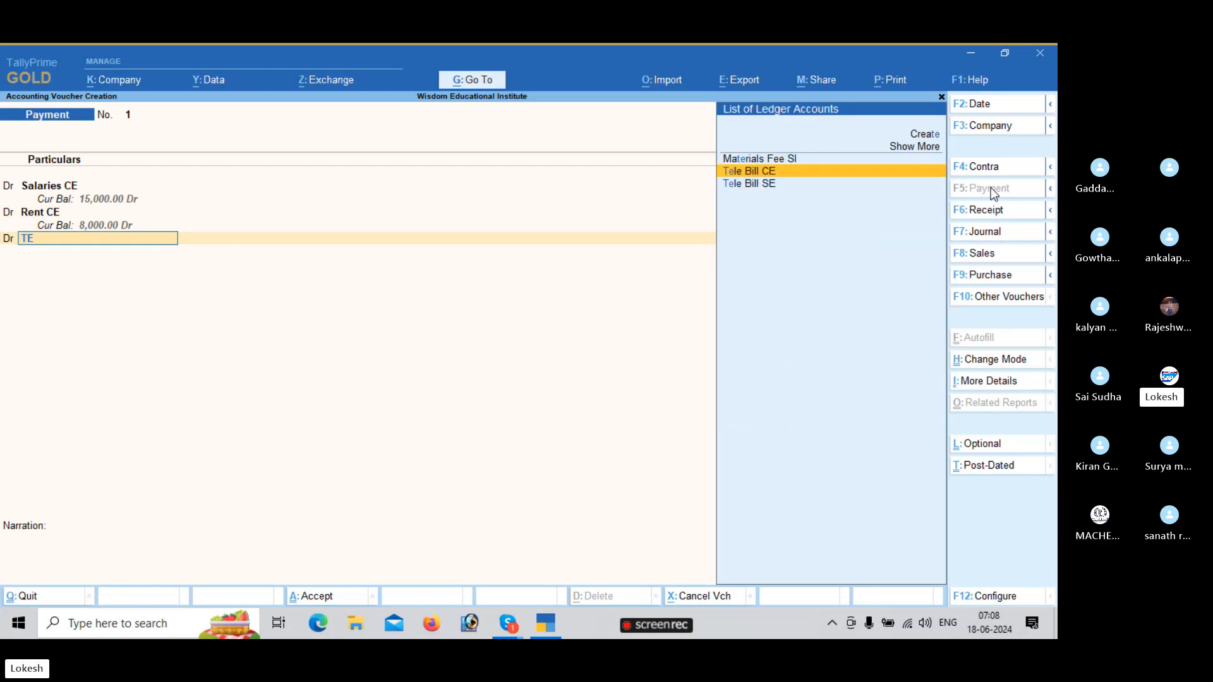
key("Return")
type("5000")
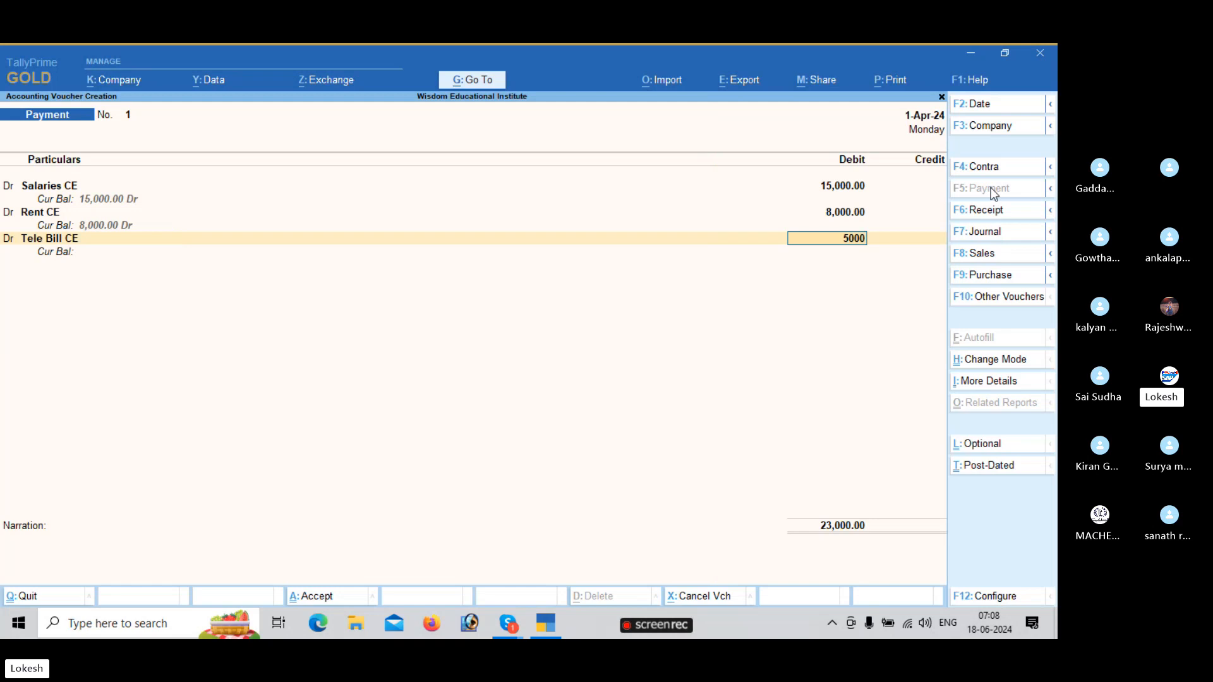
key("Return")
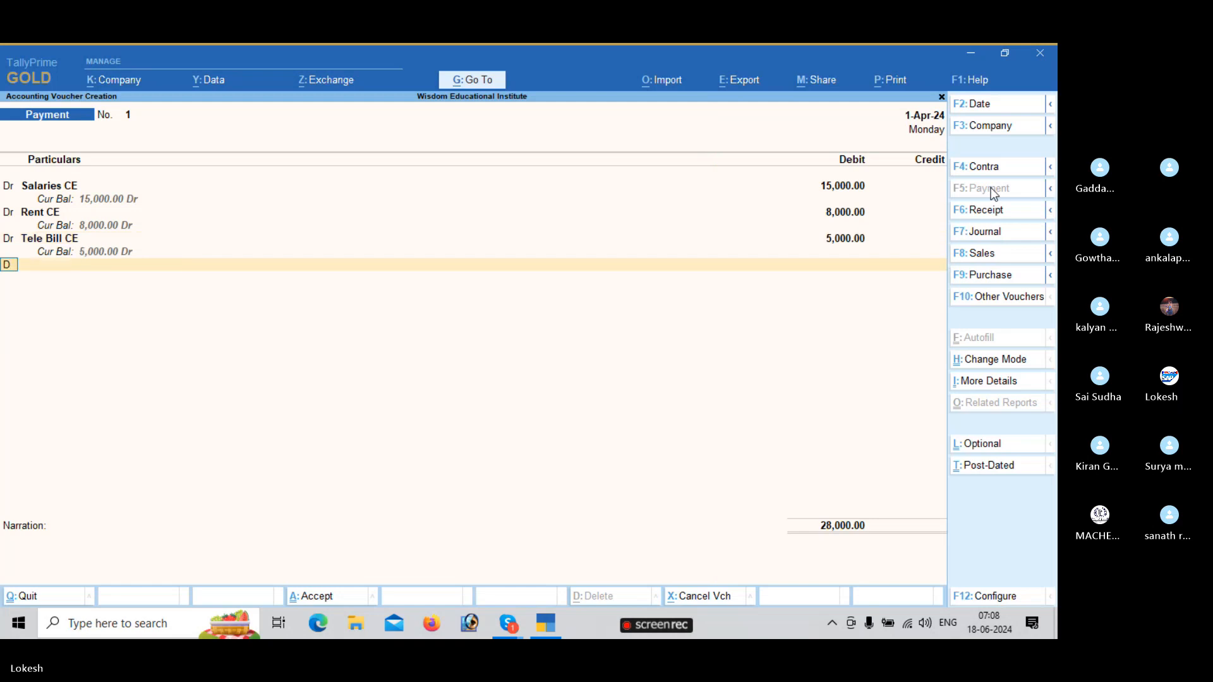
- Add Electricity Bill CE as the fourth debit ledger in the Payment voucher
key("Return")
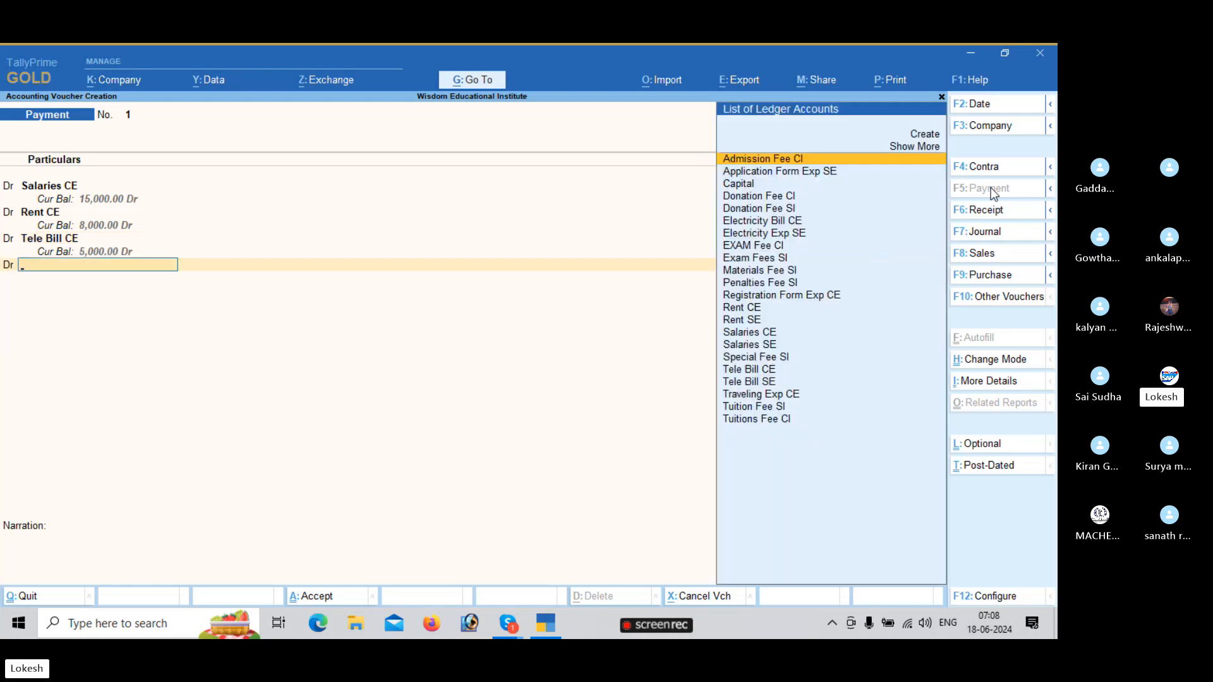
type("EL")
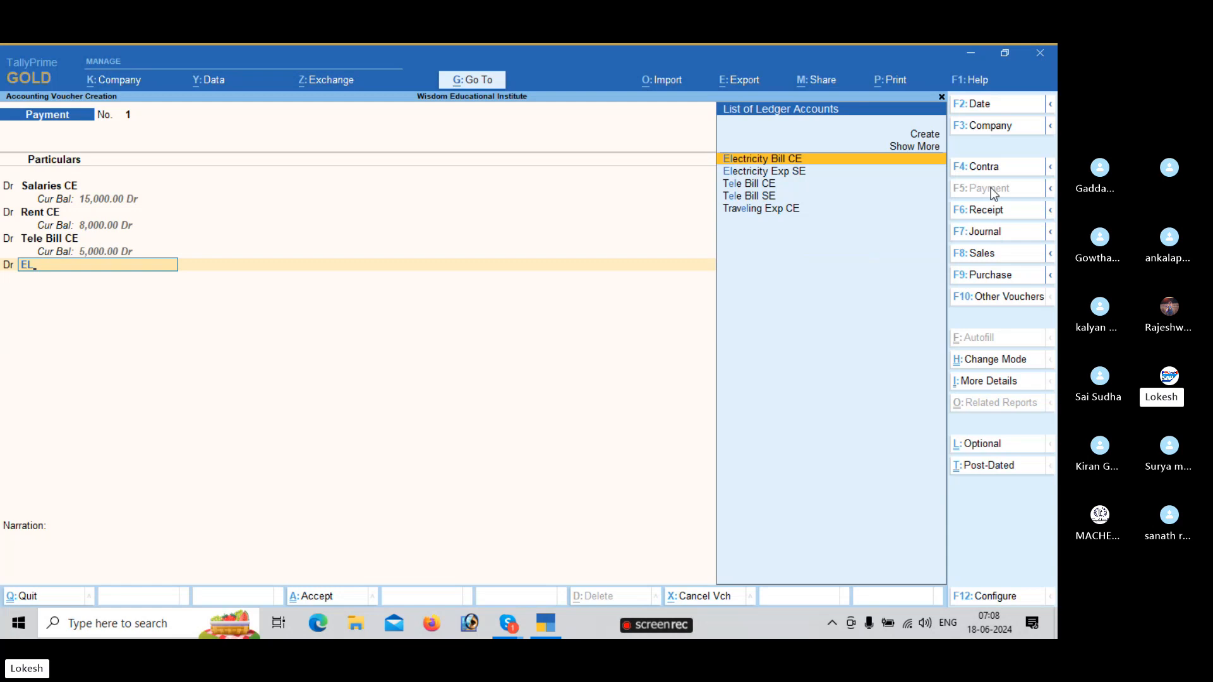
key("Return")
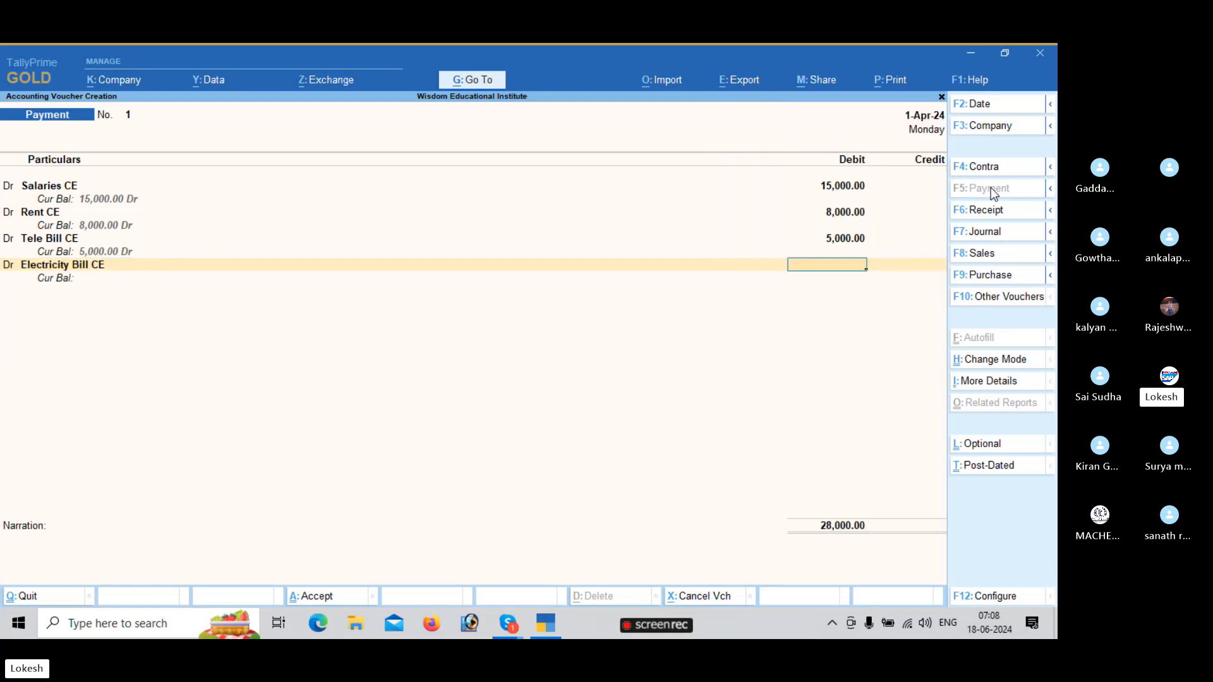